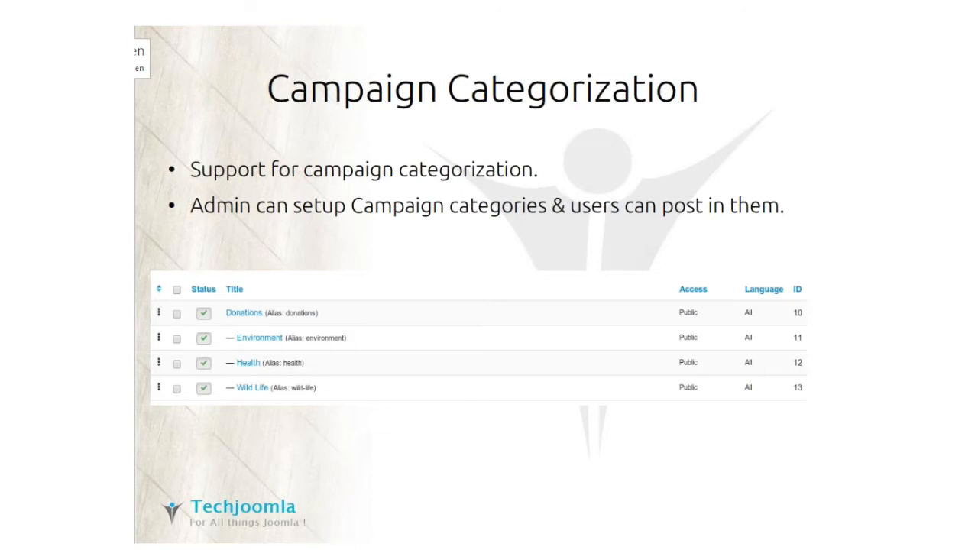
# Step: Advance the slideshow past the filters slide to Awesome Pin Layout, then return to the Joomla admin browser
pyautogui.click(596, 434)
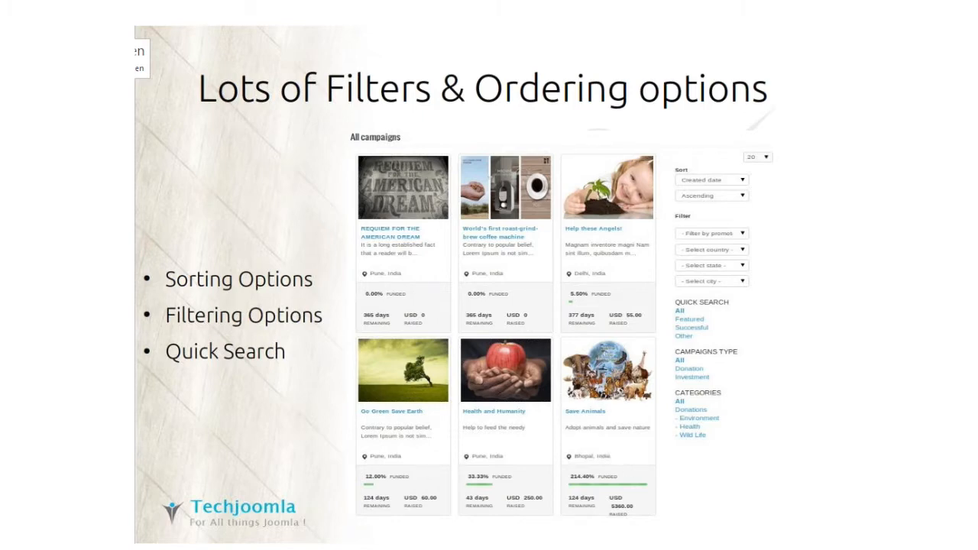
pyautogui.click(563, 172)
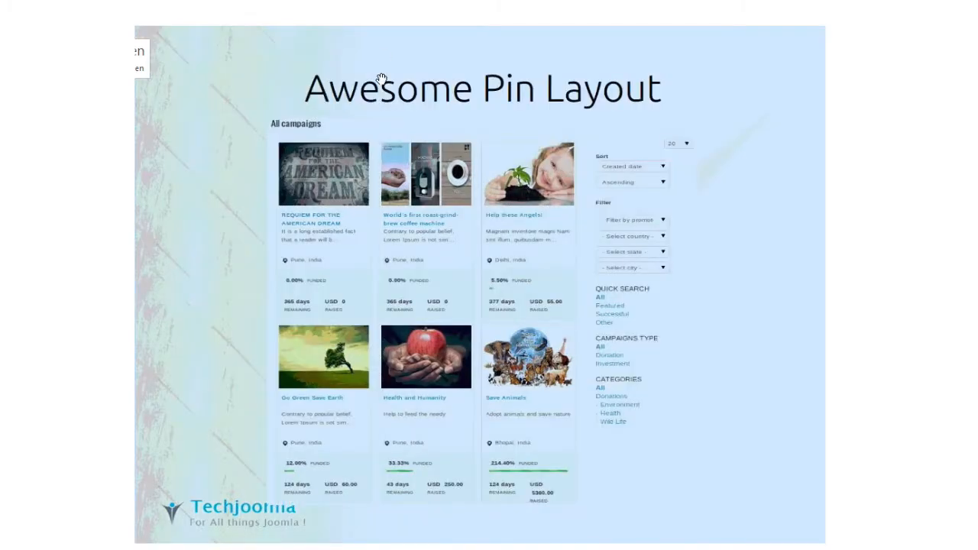
pyautogui.hotkey('alt', 'Tab')
pyautogui.hotkey('alt', 'Tab')
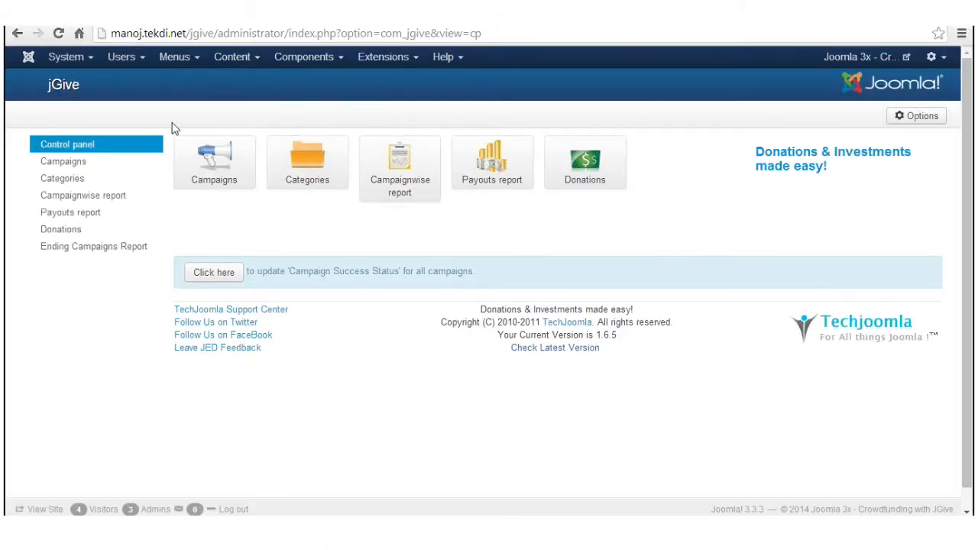
pyautogui.click(299, 63)
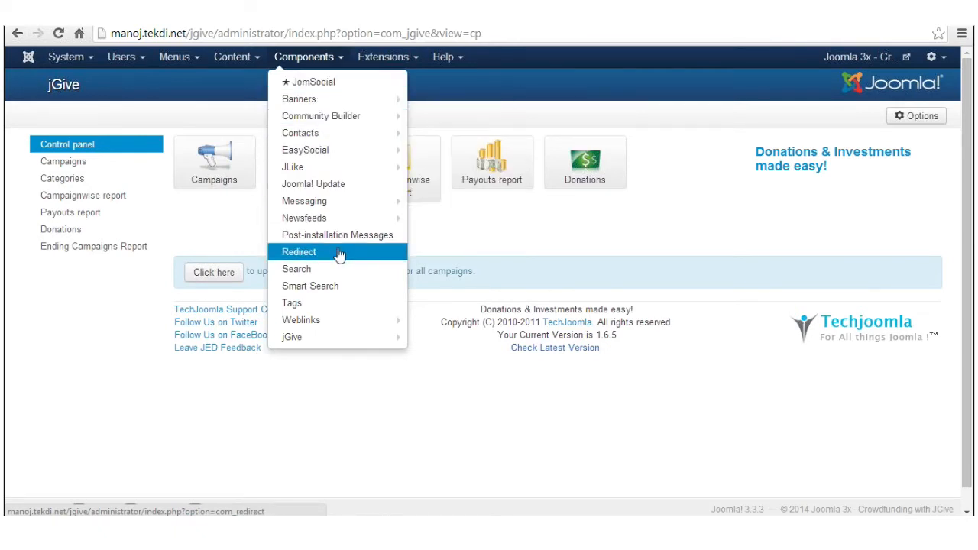
pyautogui.click(321, 341)
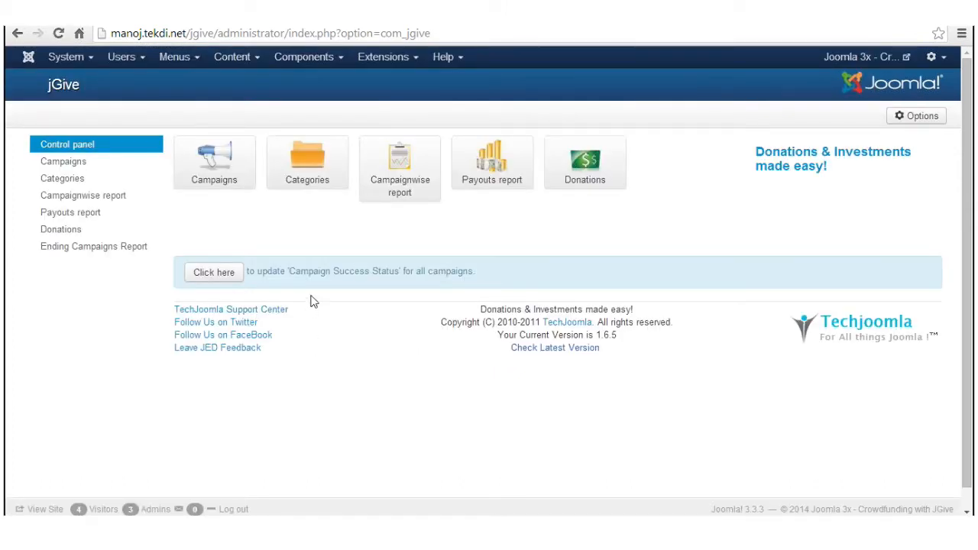
pyautogui.click(130, 168)
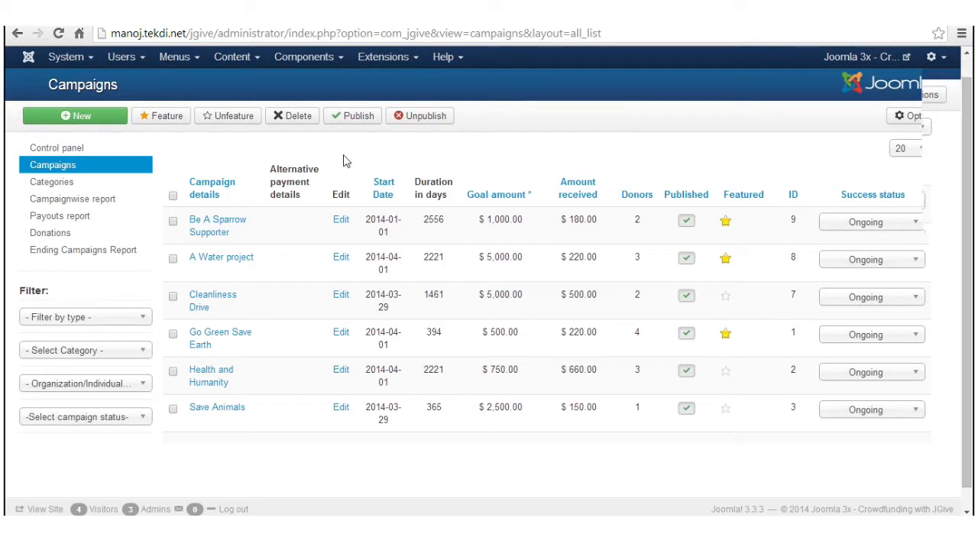
# Step: Review the campaigns list and open A Water project ($5,000.00 goal, $220.00 received) for editing
pyautogui.scroll(-1, 346, 161)
pyautogui.scroll(1, 316, 183)
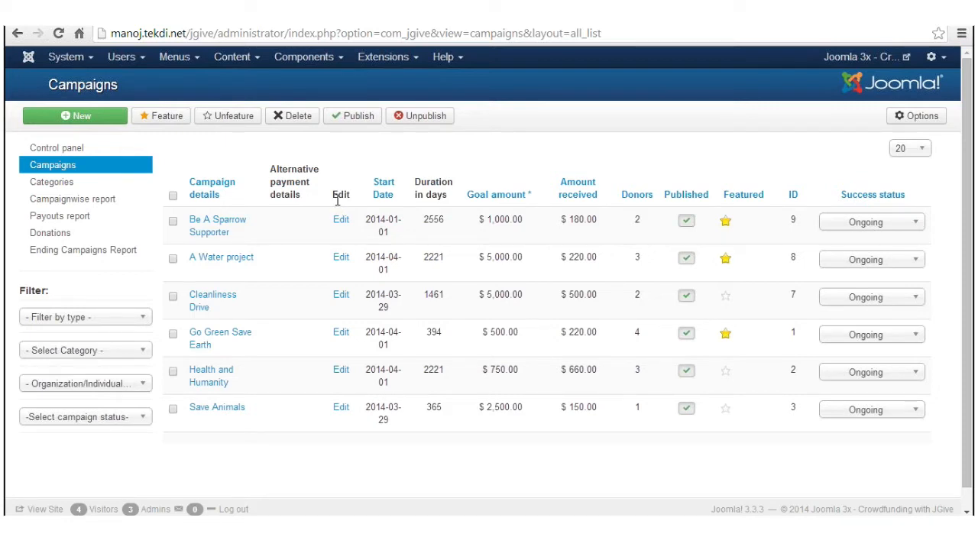
pyautogui.click(341, 257)
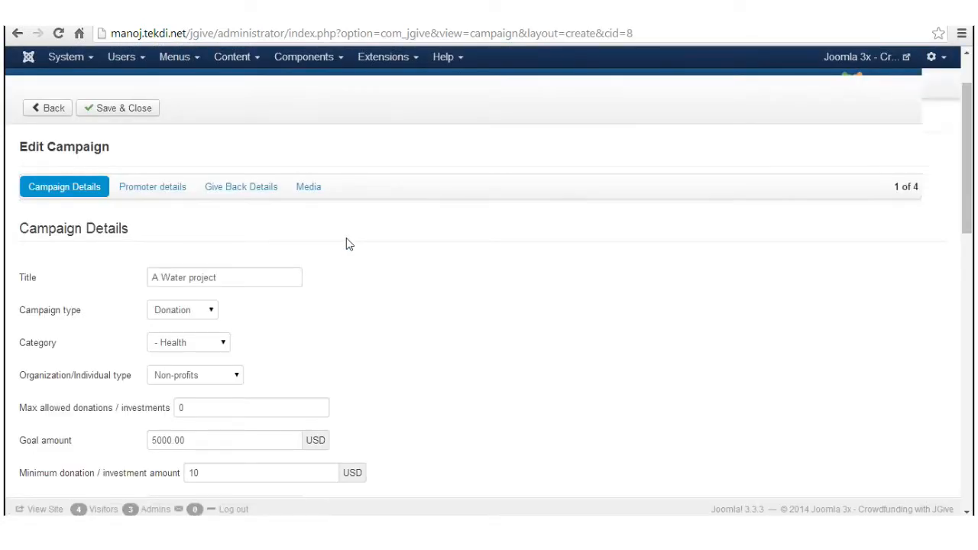
# Step: Scroll through A Water project's Campaign Details (Donation, Health, 5000.00 goal) and back to the top
pyautogui.scroll(-6, 348, 244)
pyautogui.scroll(4, 348, 239)
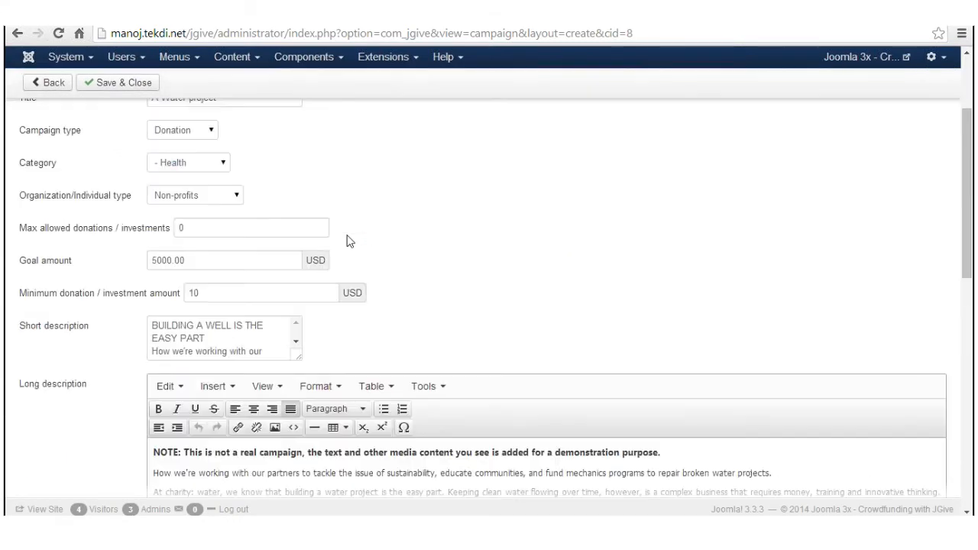
pyautogui.scroll(2, 348, 240)
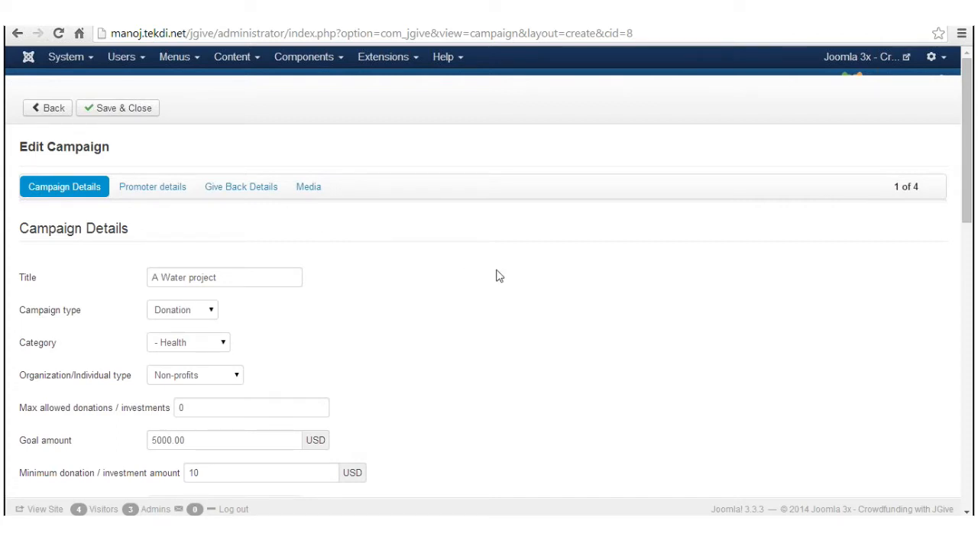
pyautogui.click(171, 192)
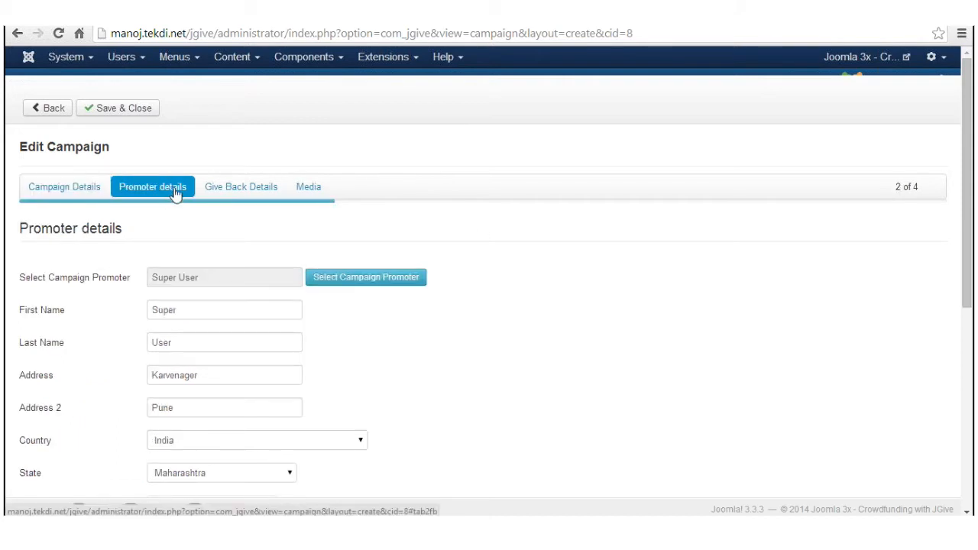
pyautogui.scroll(-2, 227, 227)
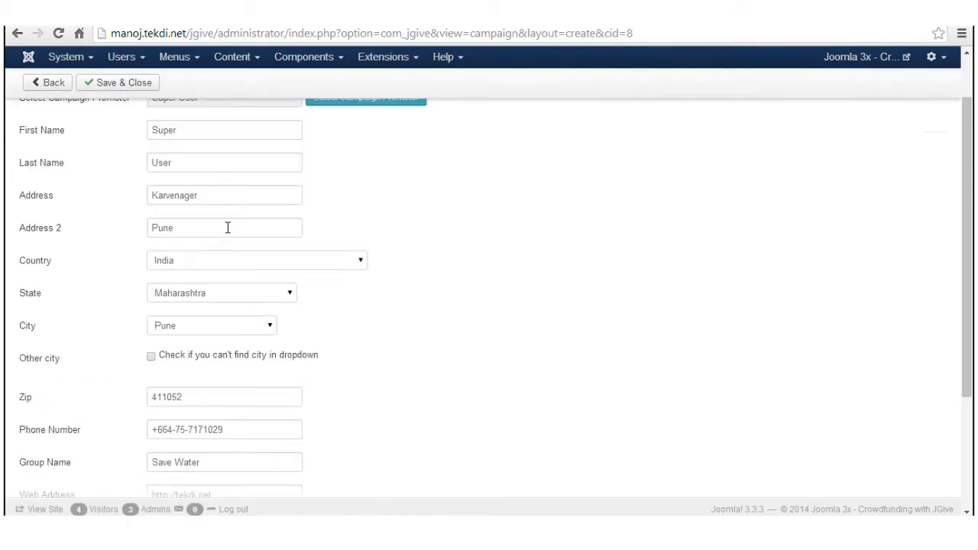
pyautogui.scroll(3, 217, 155)
pyautogui.click(220, 191)
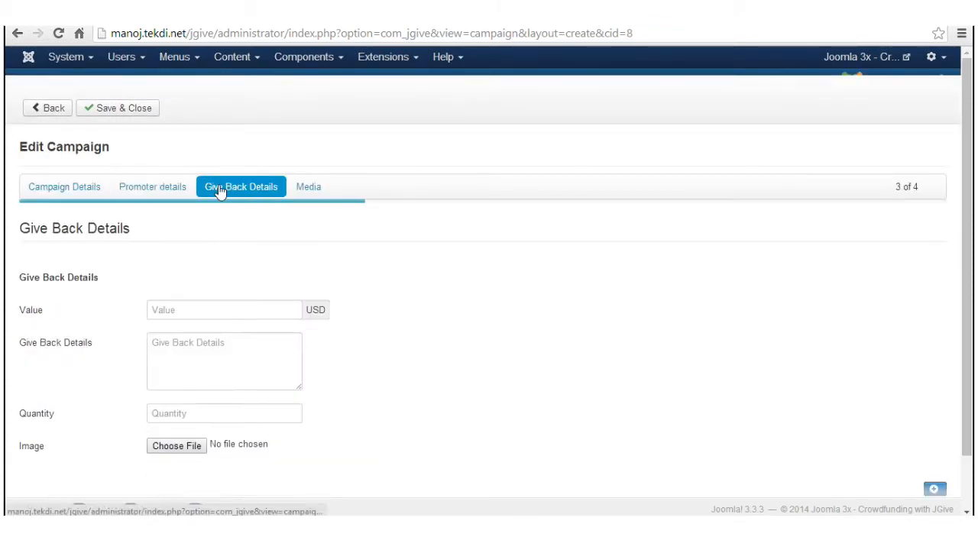
pyautogui.click(297, 191)
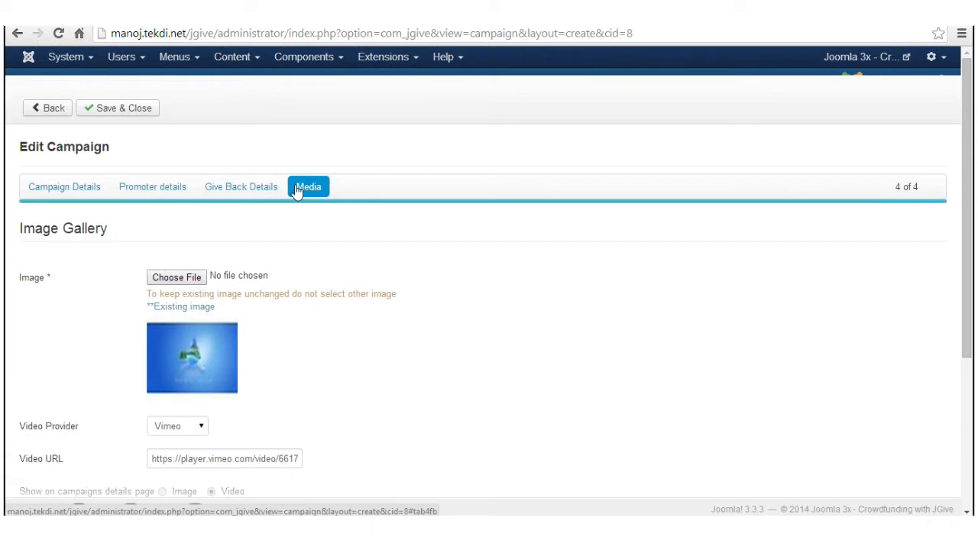
pyautogui.click(95, 191)
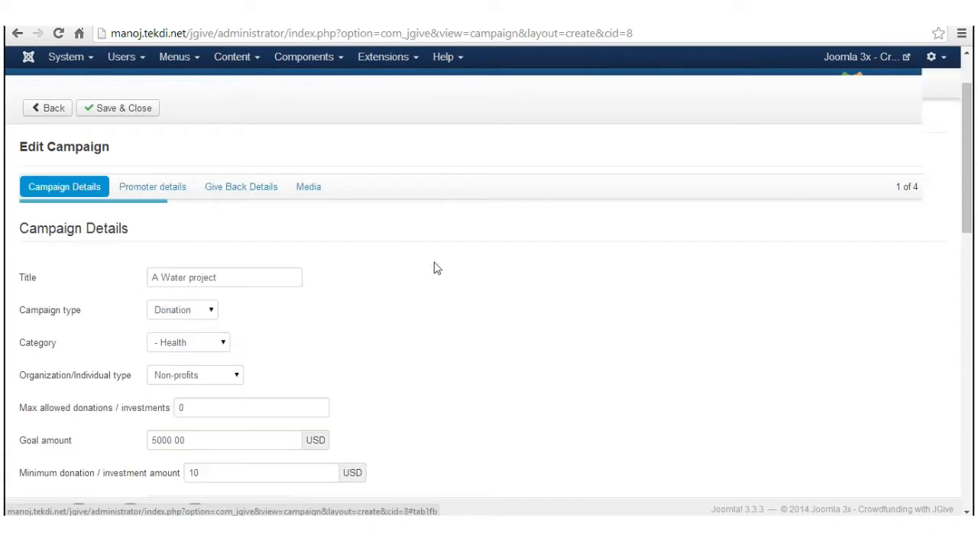
pyautogui.scroll(-4, 437, 267)
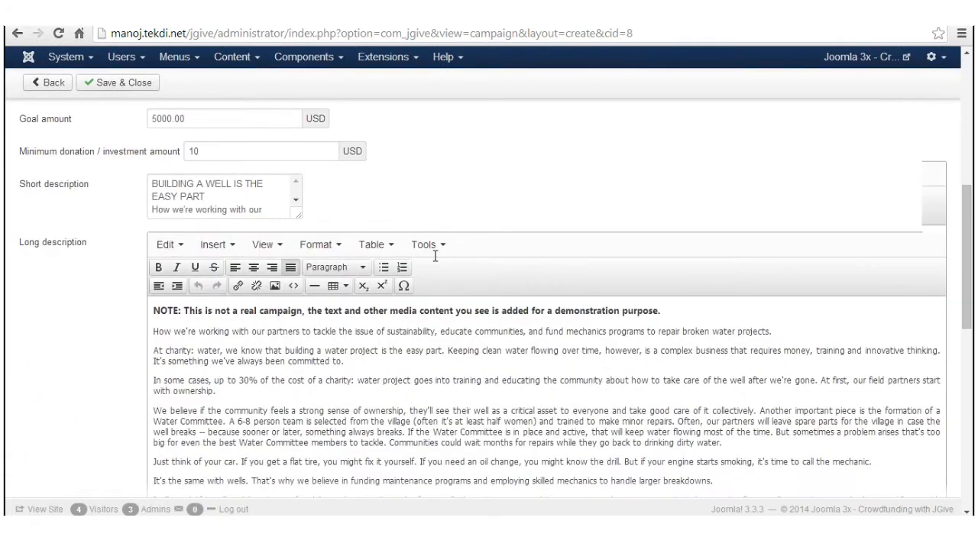
pyautogui.scroll(4, 436, 255)
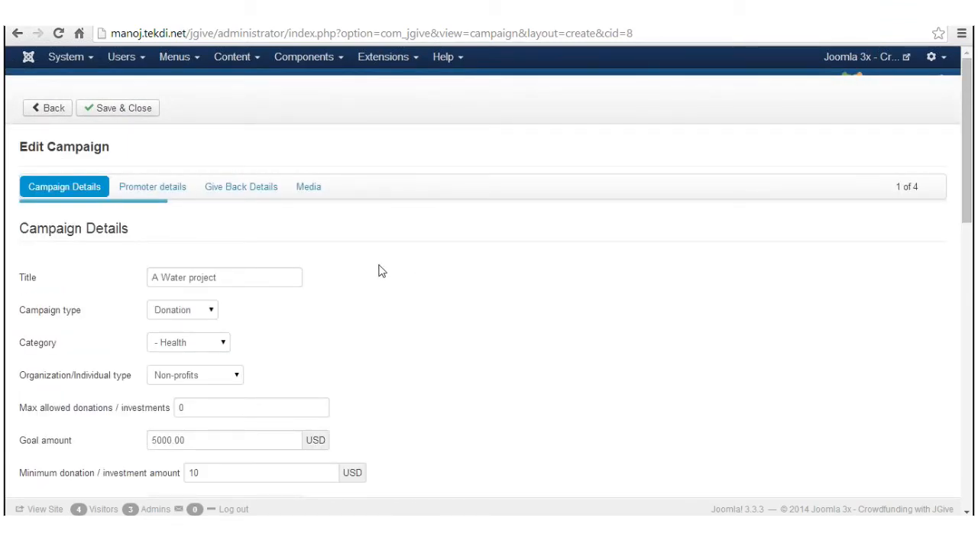
pyautogui.scroll(-1, 386, 290)
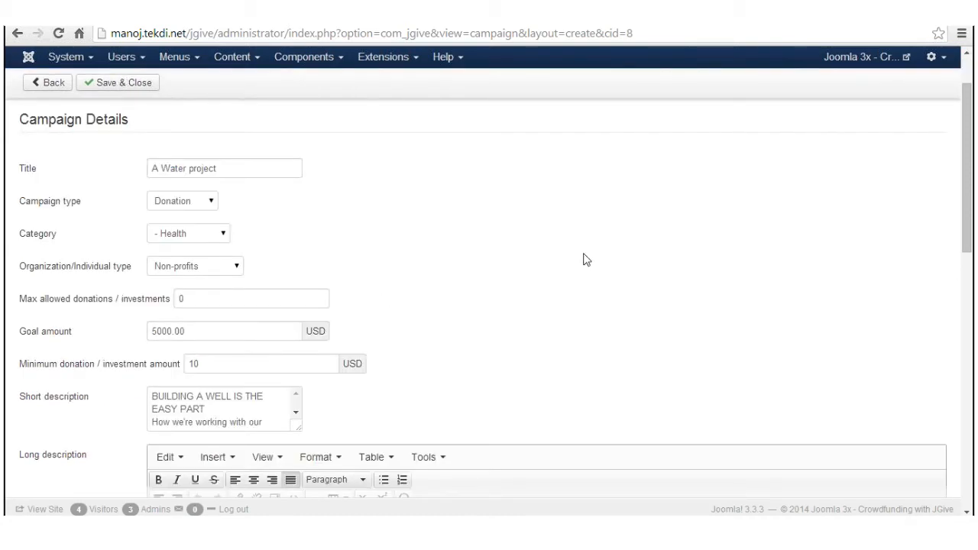
pyautogui.click(210, 203)
pyautogui.click(209, 203)
pyautogui.click(204, 211)
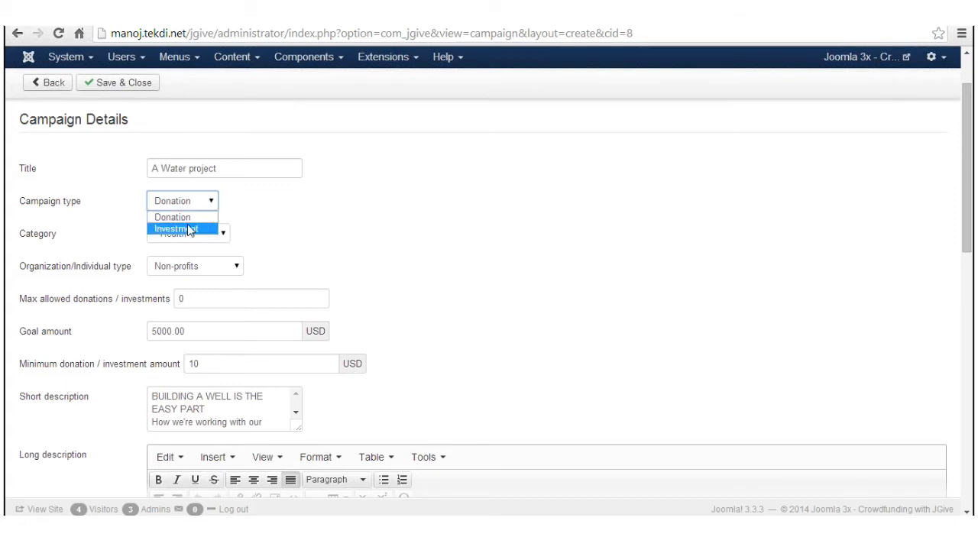
pyautogui.click(233, 208)
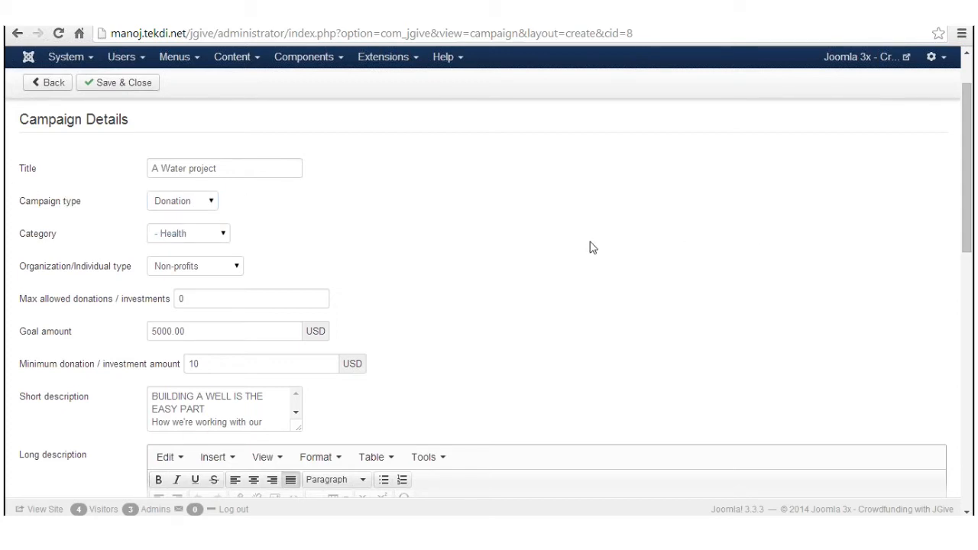
pyautogui.click(203, 237)
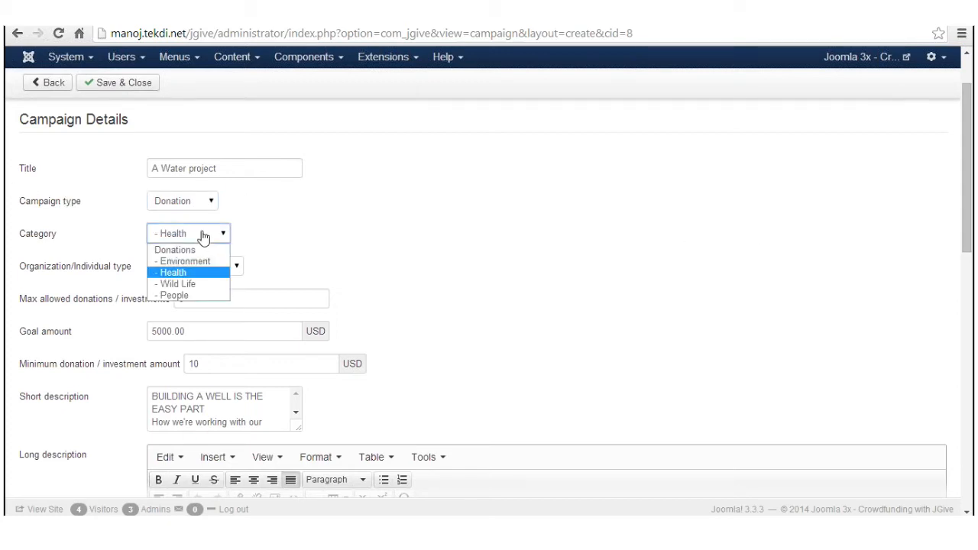
pyautogui.click(203, 237)
pyautogui.click(232, 263)
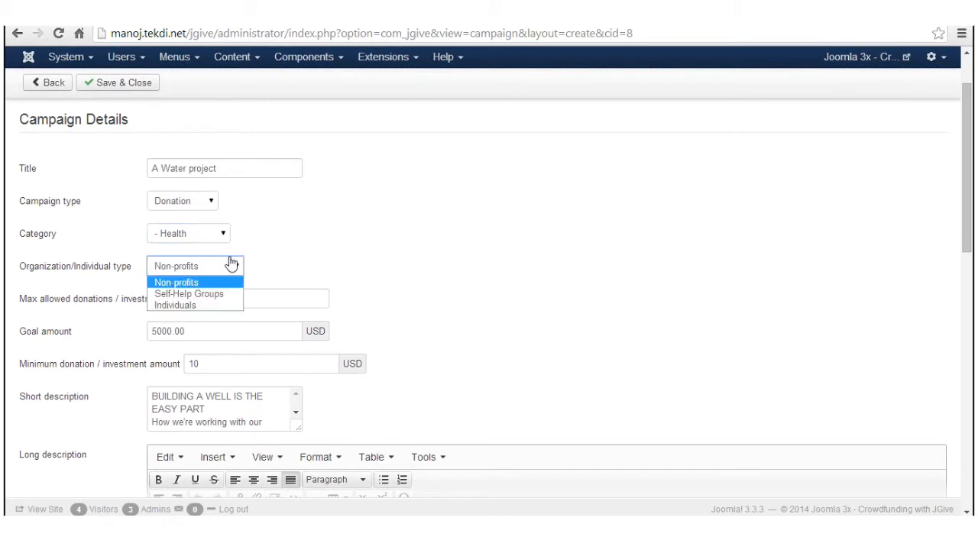
pyautogui.click(231, 264)
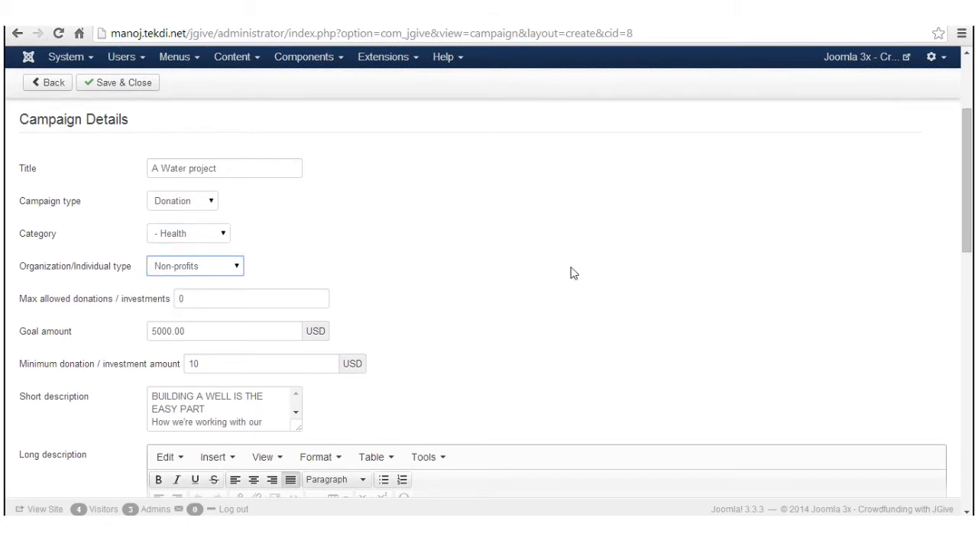
pyautogui.scroll(-1, 572, 273)
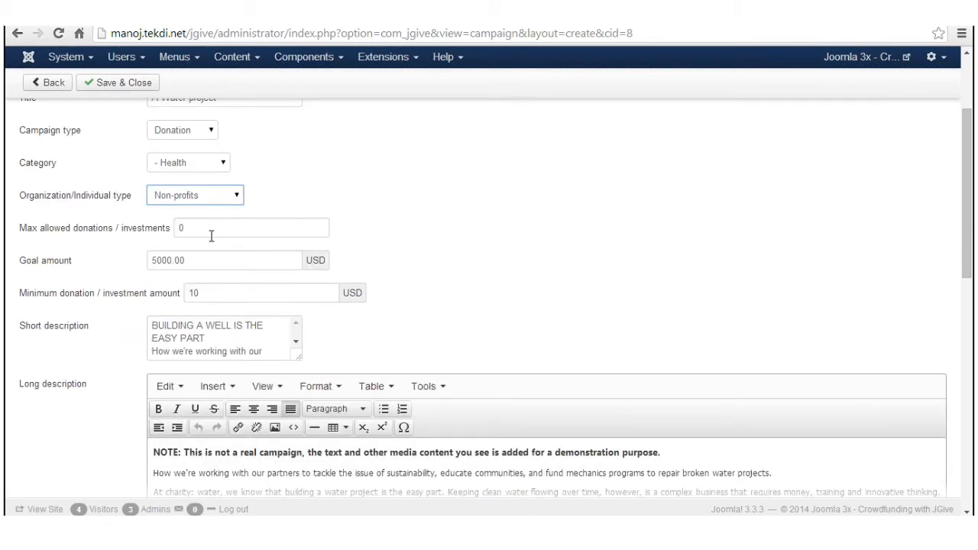
pyautogui.moveTo(158, 233)
pyautogui.moveTo(44, 266)
pyautogui.scroll(-4, 464, 327)
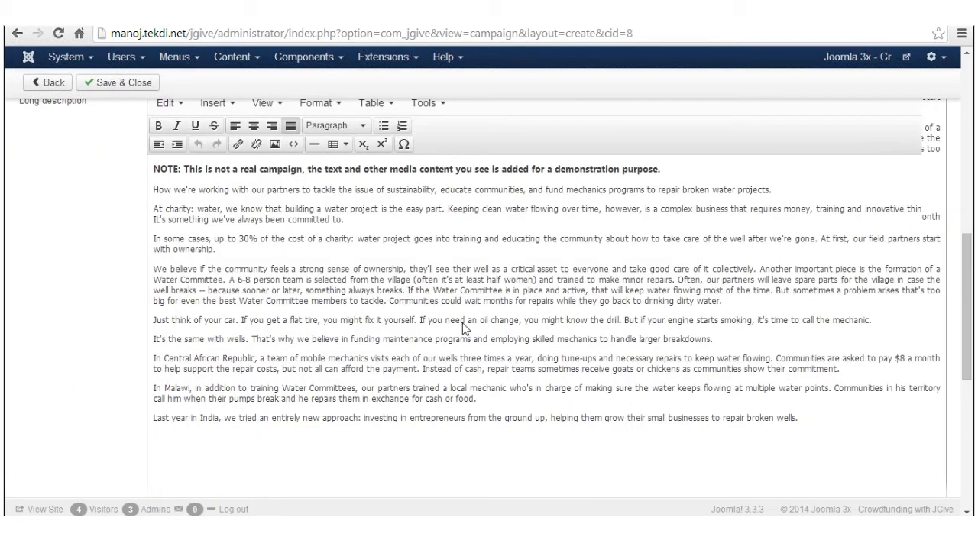
pyautogui.scroll(-2, 462, 327)
pyautogui.scroll(6, 463, 329)
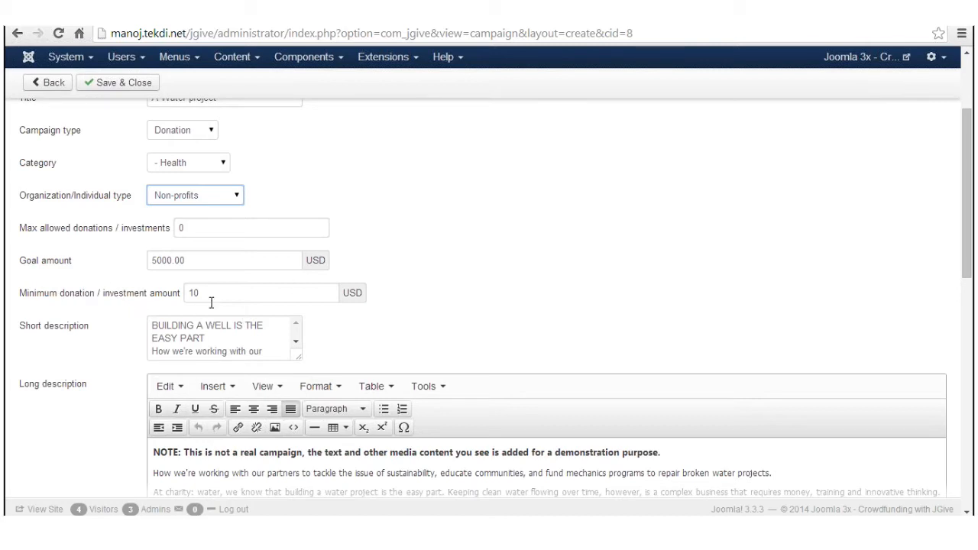
pyautogui.scroll(-1, 506, 291)
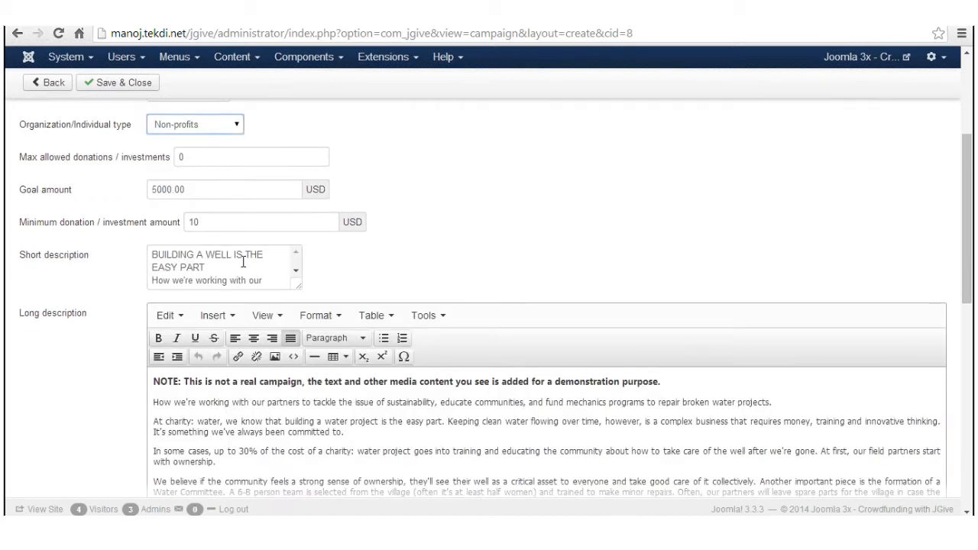
pyautogui.scroll(-3, 567, 279)
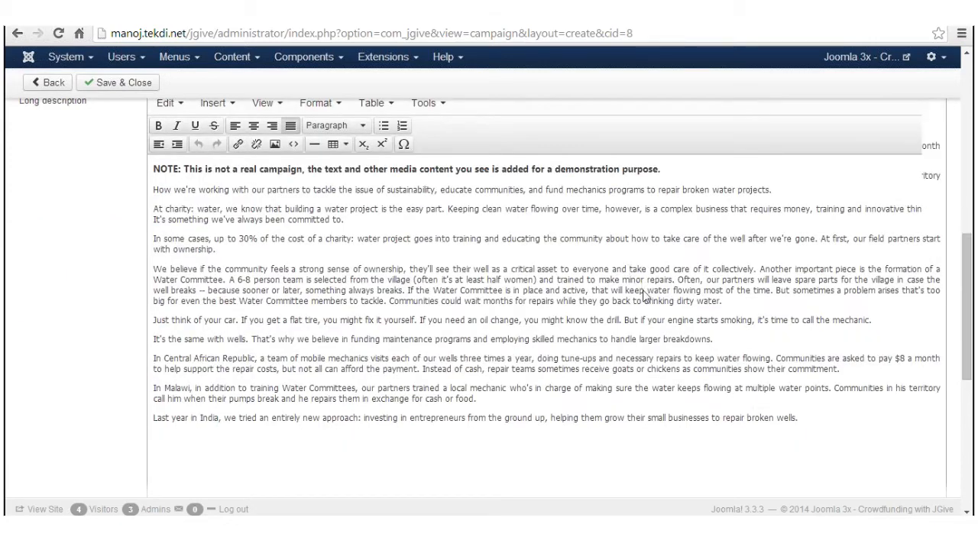
pyautogui.scroll(-5, 644, 297)
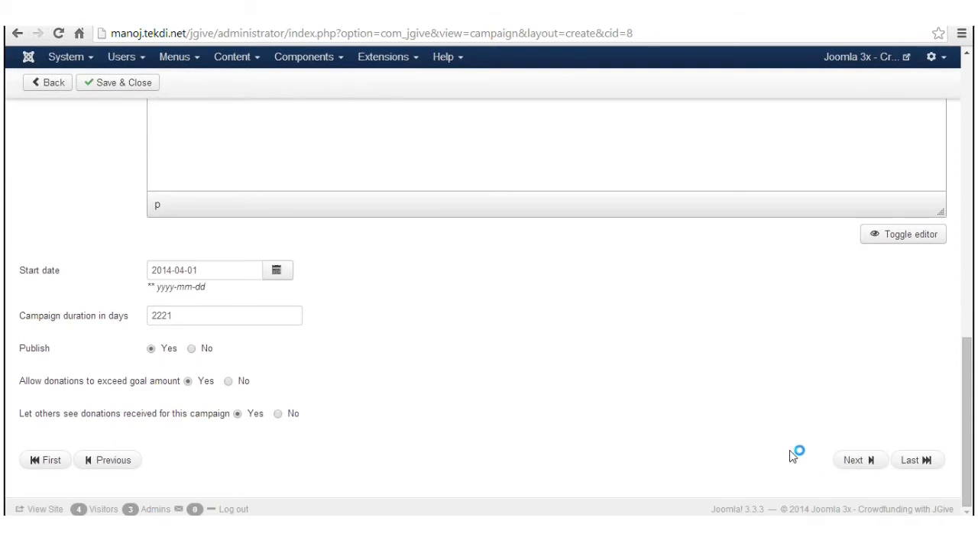
pyautogui.scroll(10, 320, 365)
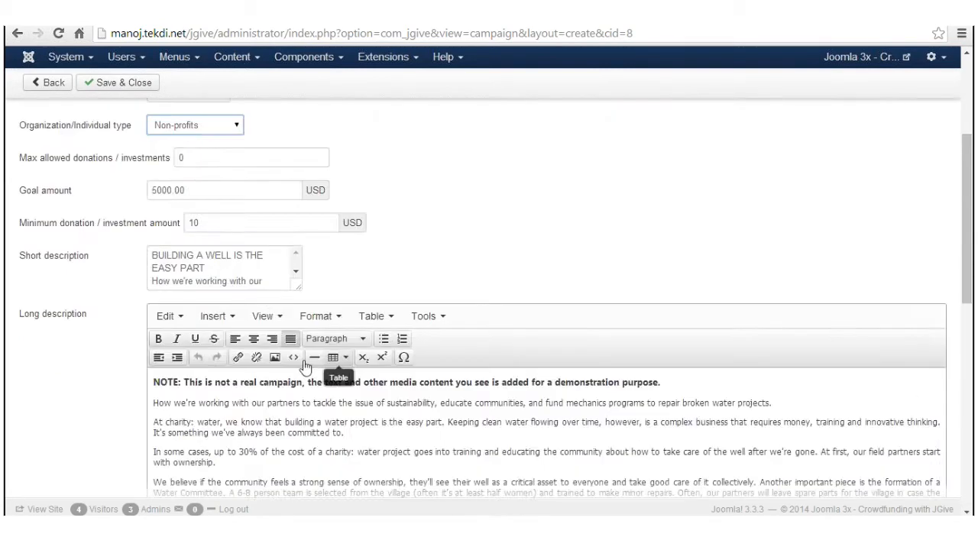
# Step: Review the campaign's Promoter details fields, then move on to the blank Give Back Details step
pyautogui.click(142, 193)
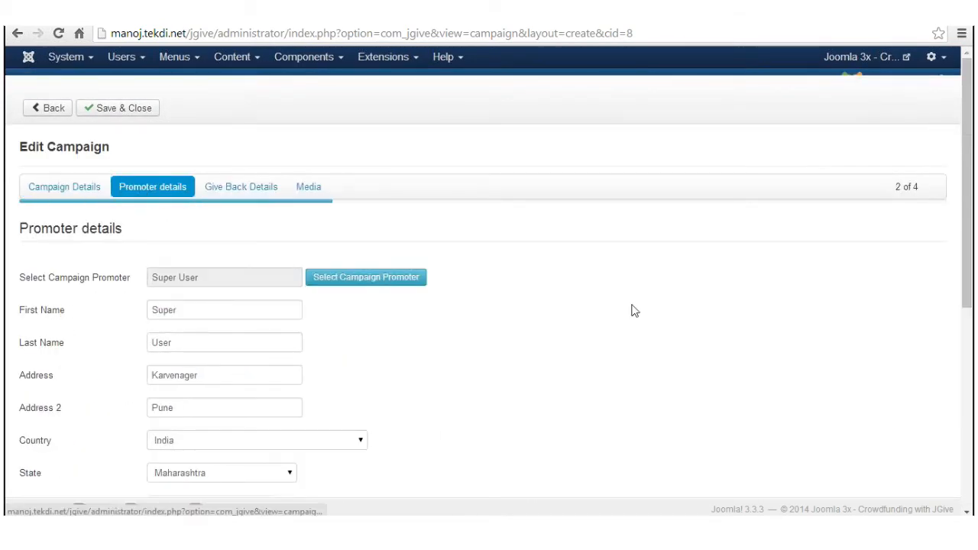
pyautogui.scroll(-5, 658, 310)
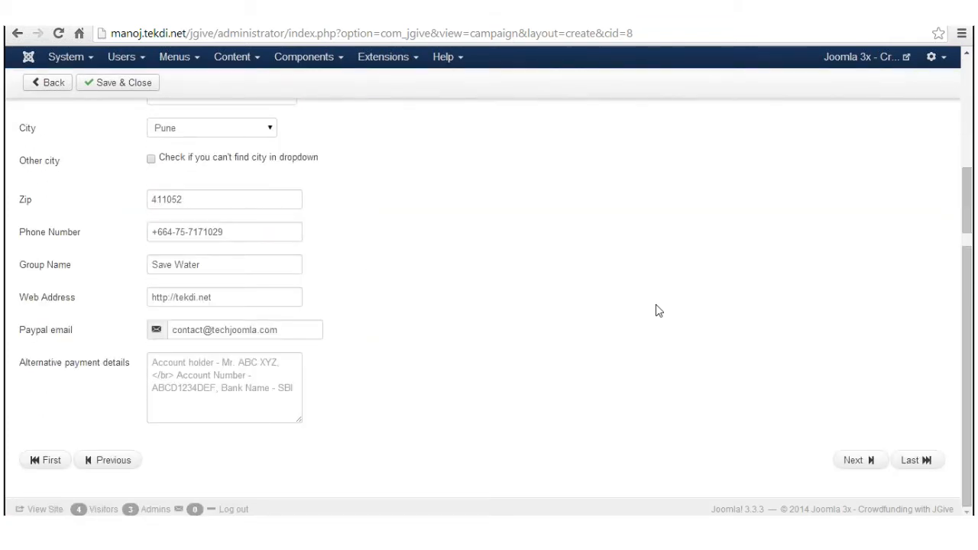
pyautogui.scroll(5, 659, 310)
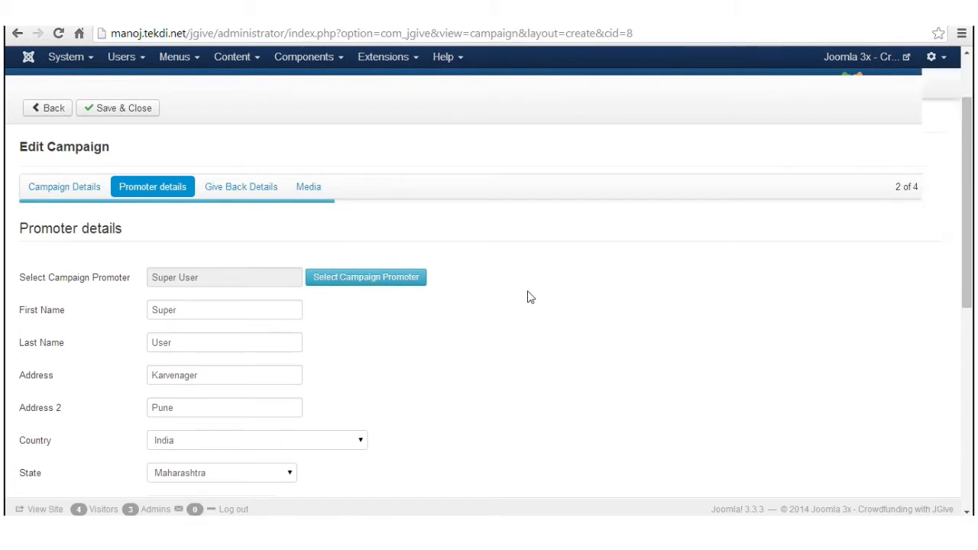
pyautogui.scroll(-2, 528, 298)
pyautogui.scroll(-3, 529, 297)
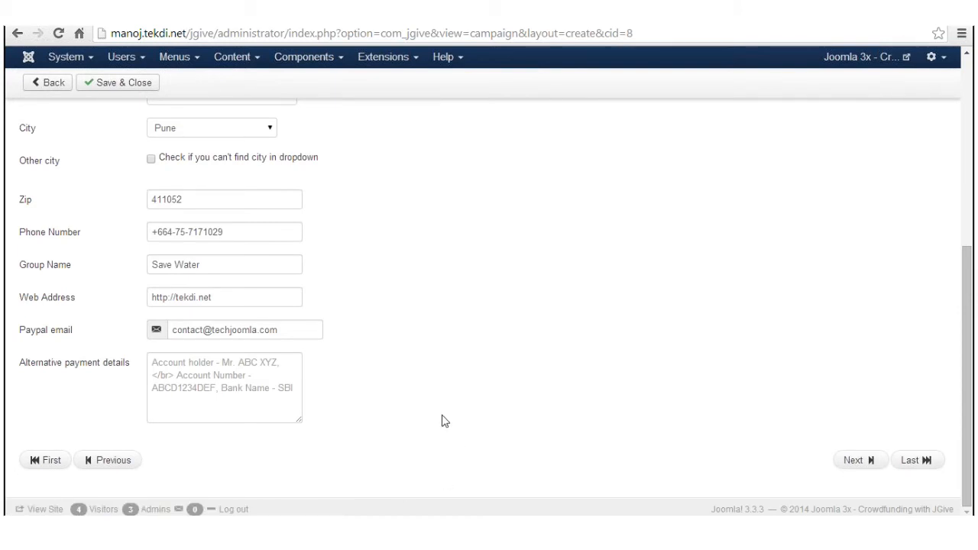
pyautogui.scroll(8, 441, 421)
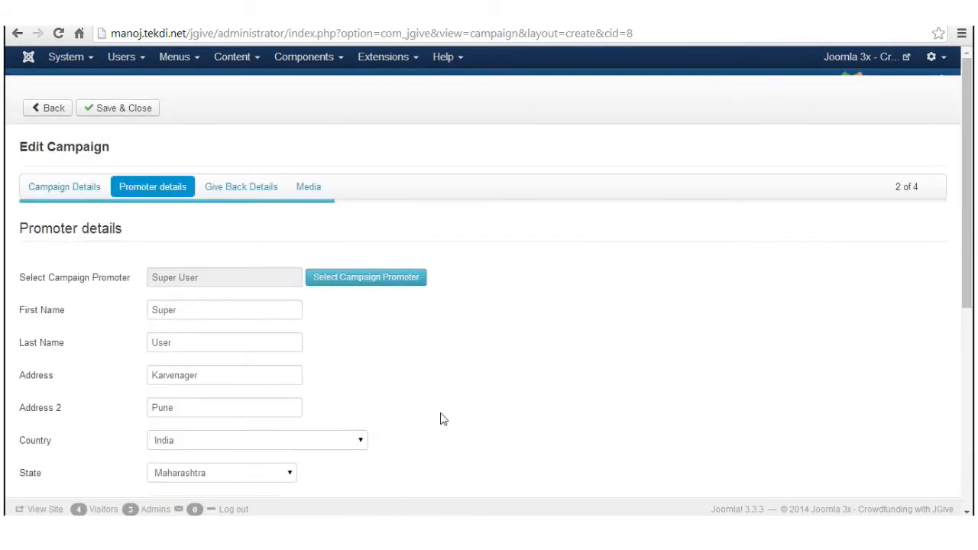
pyautogui.click(255, 196)
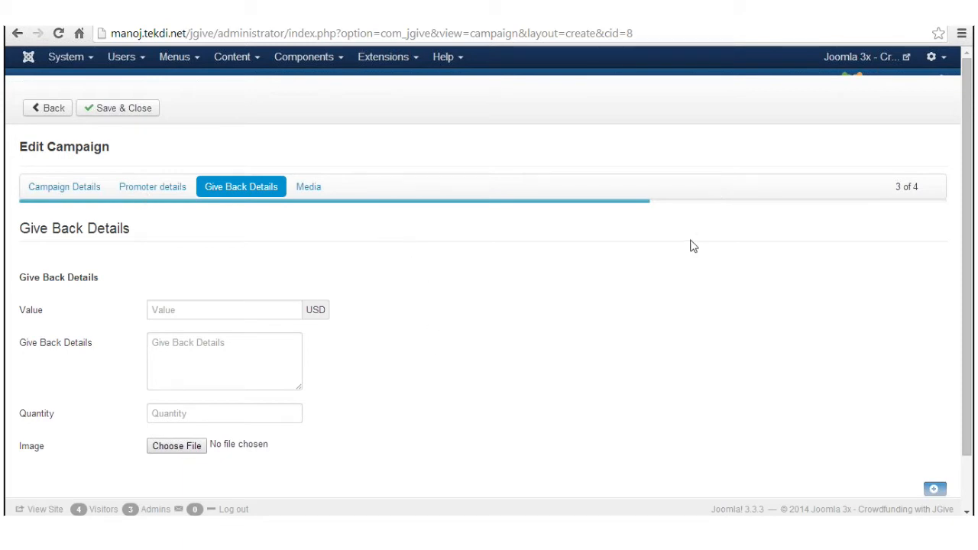
# Step: Add two extra give-back reward blocks
pyautogui.scroll(-1, 688, 244)
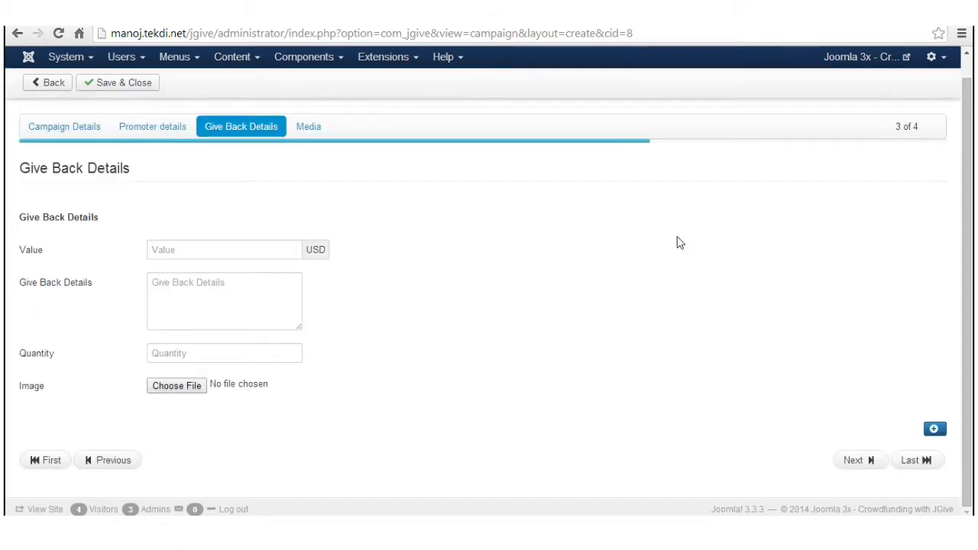
pyautogui.click(934, 428)
pyautogui.scroll(-3, 877, 360)
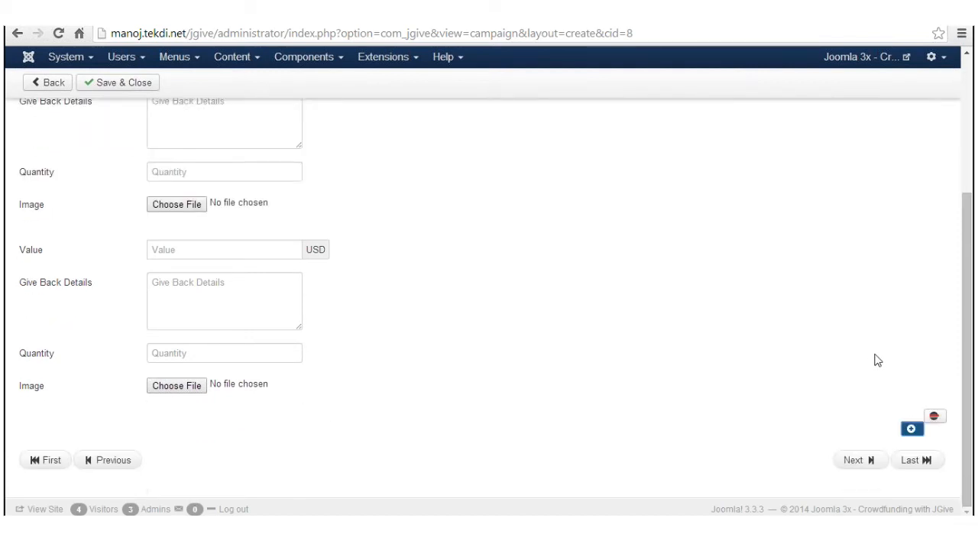
pyautogui.click(911, 429)
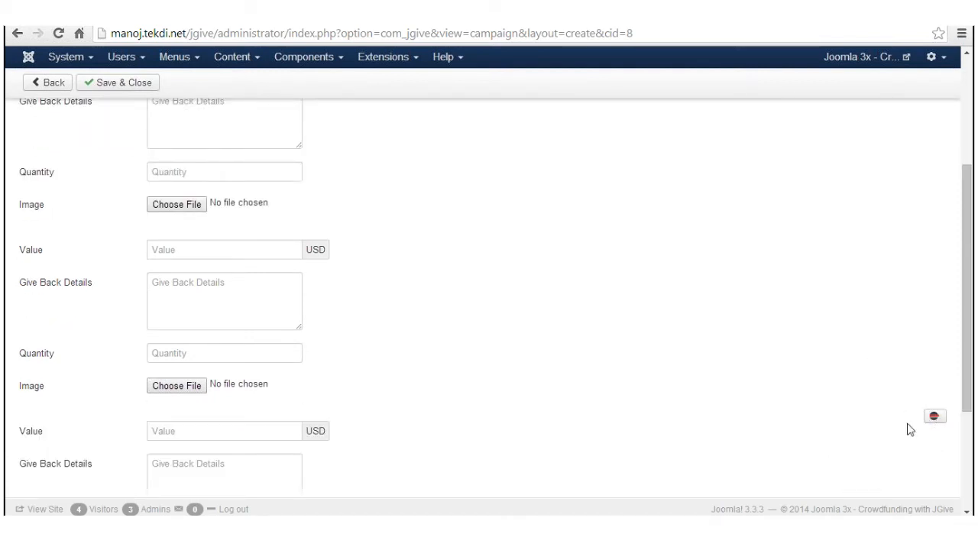
pyautogui.scroll(2, 622, 292)
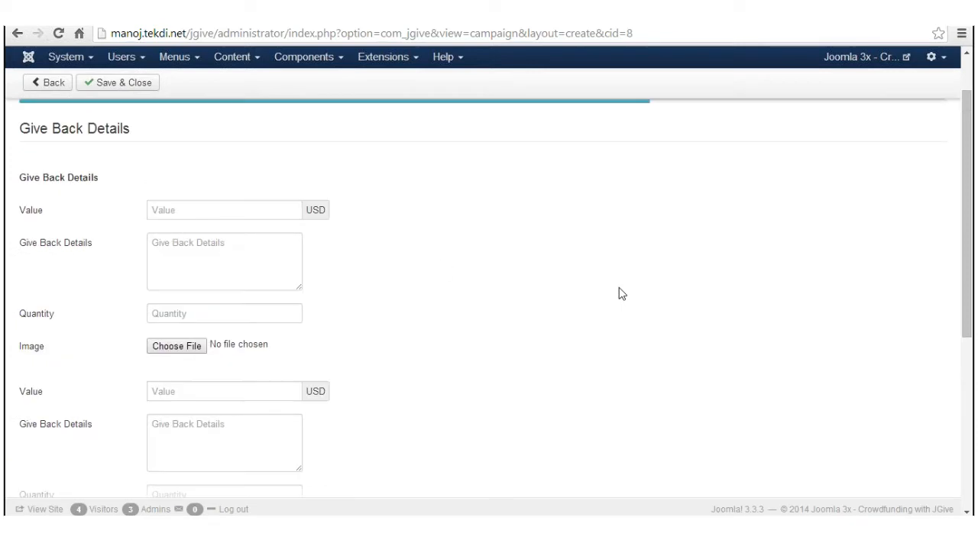
# Step: Fill the first reward with value 20, details 'tshirt' and quantity 20
pyautogui.click(179, 313)
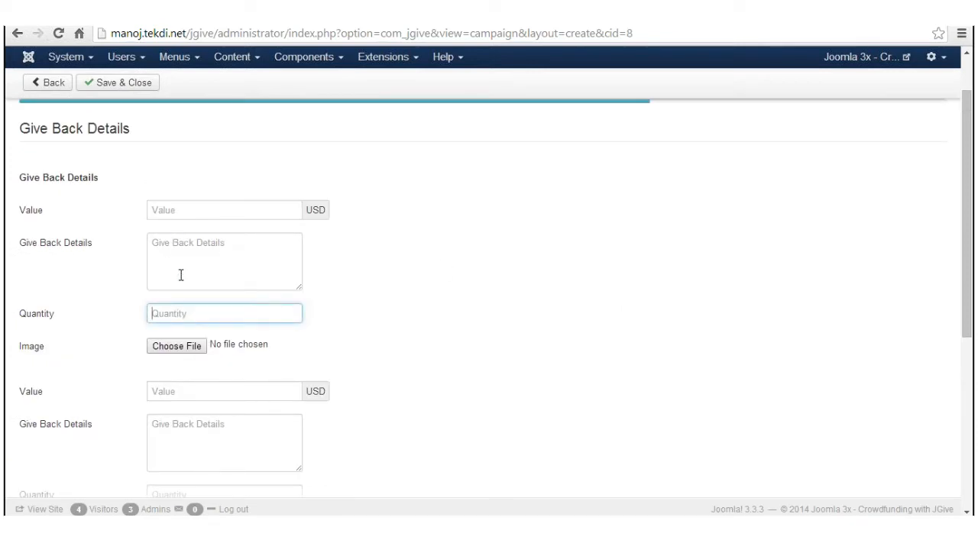
pyautogui.click(162, 210)
pyautogui.write('20')
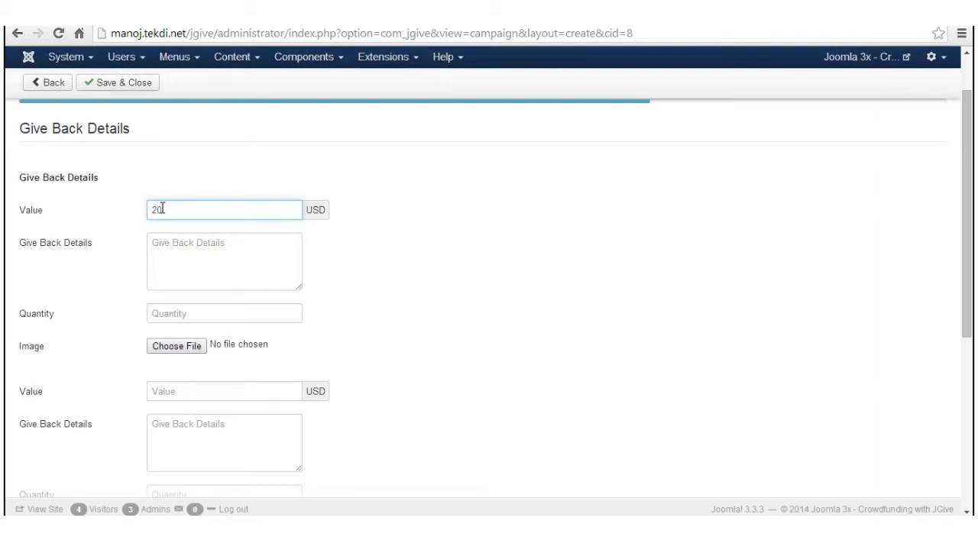
pyautogui.press('Tab')
pyautogui.write('t')
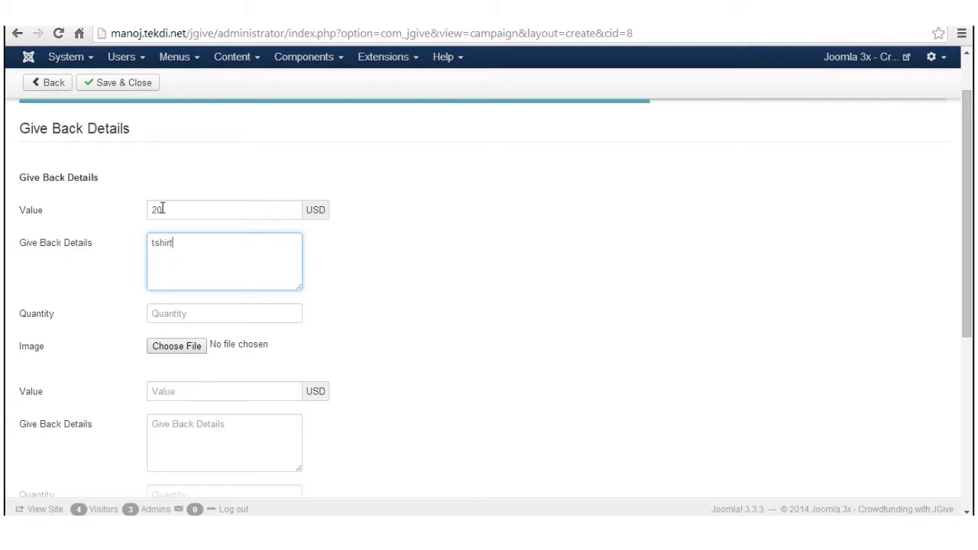
pyautogui.press('Tab')
pyautogui.write('2')
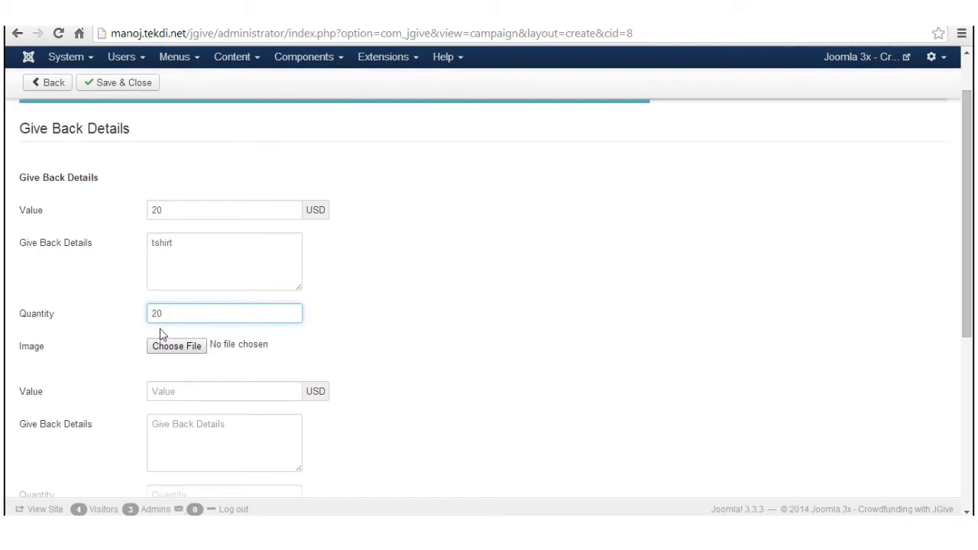
pyautogui.scroll(-4, 337, 340)
pyautogui.scroll(5, 374, 358)
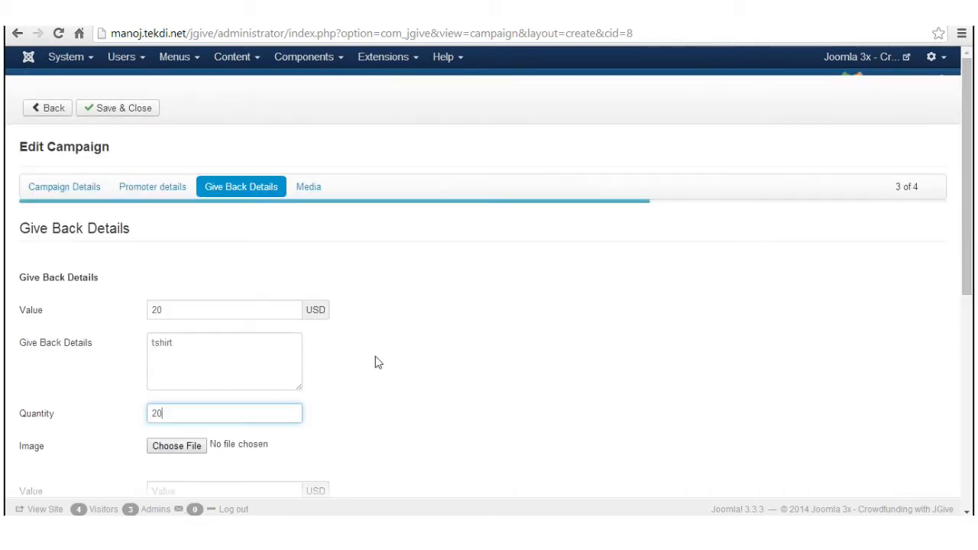
# Step: Check the Media step, keeping Vimeo as the video provider, then switch to the site's home page
pyautogui.click(309, 191)
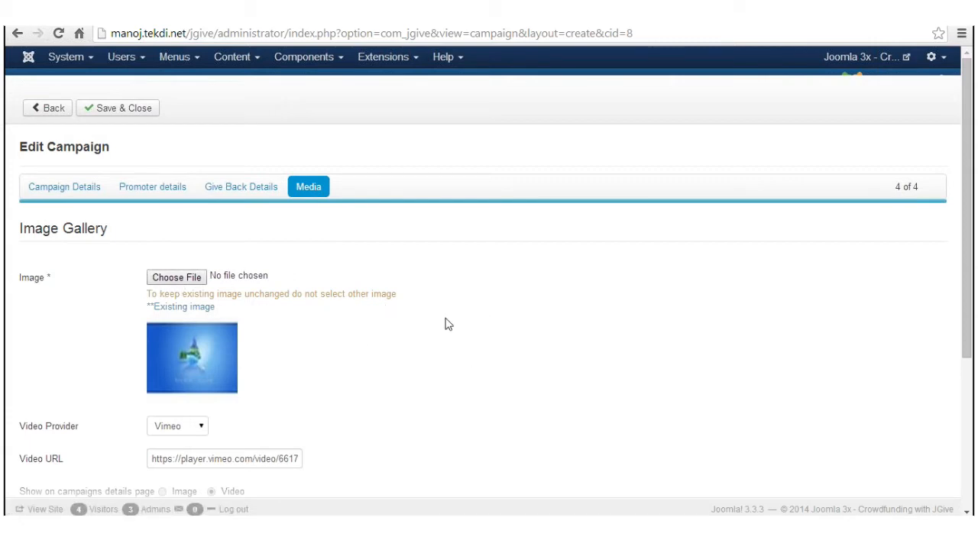
pyautogui.scroll(-3, 447, 317)
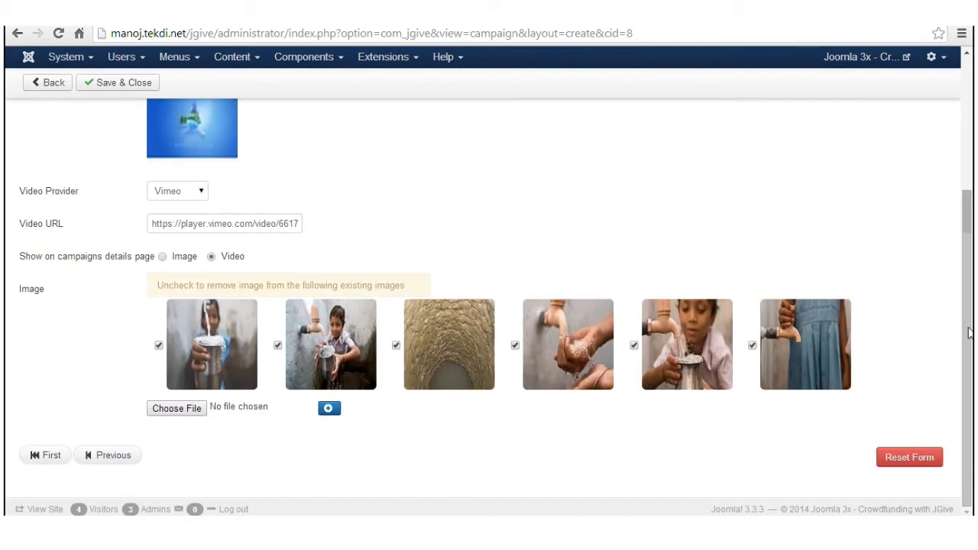
pyautogui.click(198, 193)
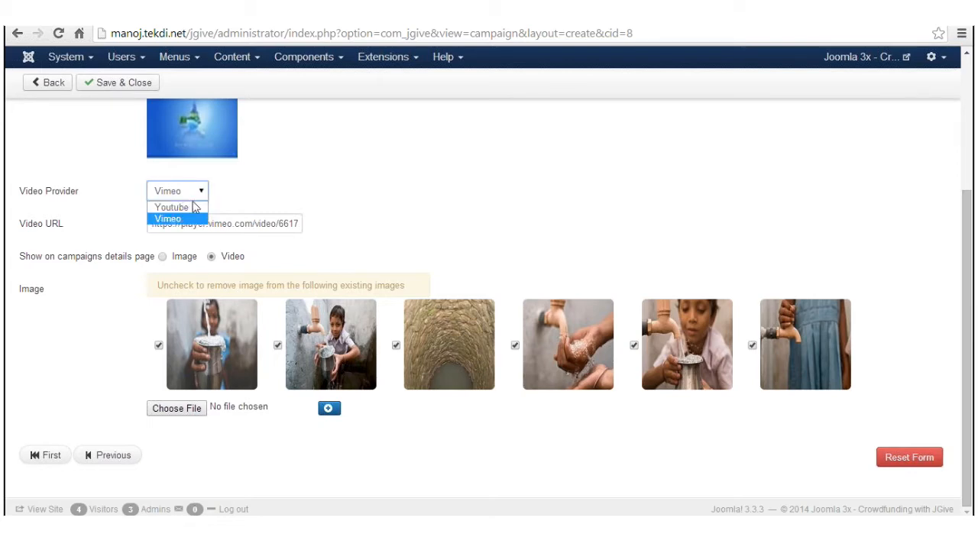
pyautogui.click(305, 175)
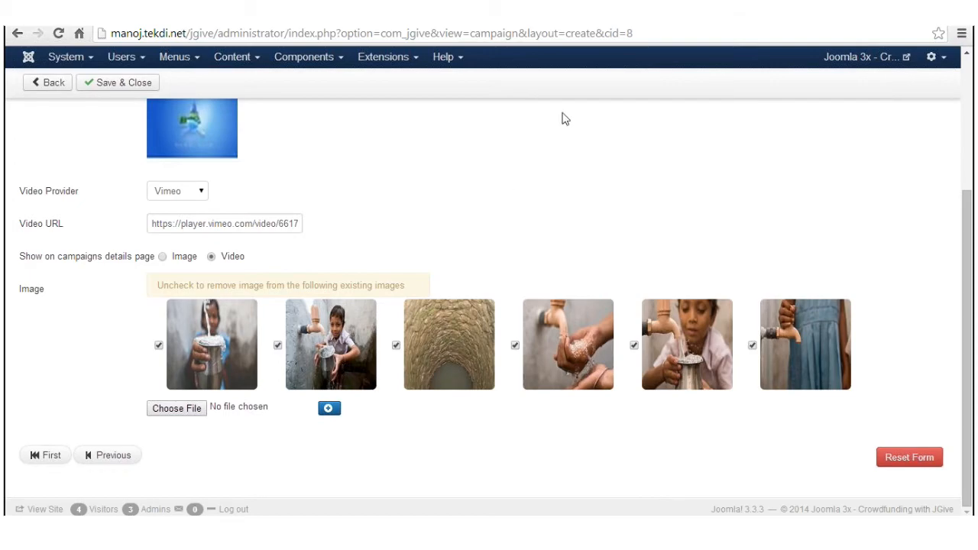
pyautogui.click(398, 14)
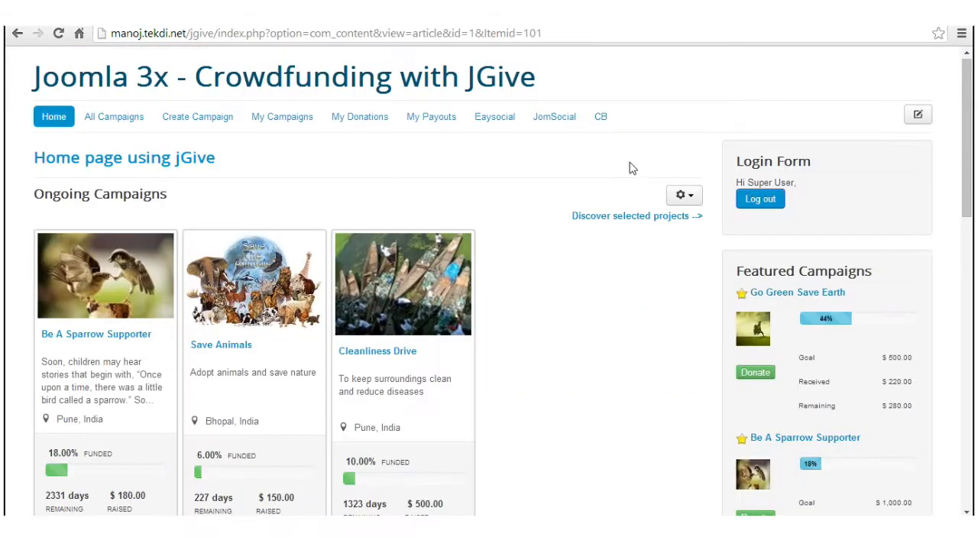
# Step: Browse the home page's ongoing campaigns, then open the All Campaigns listing
pyautogui.scroll(-2, 582, 184)
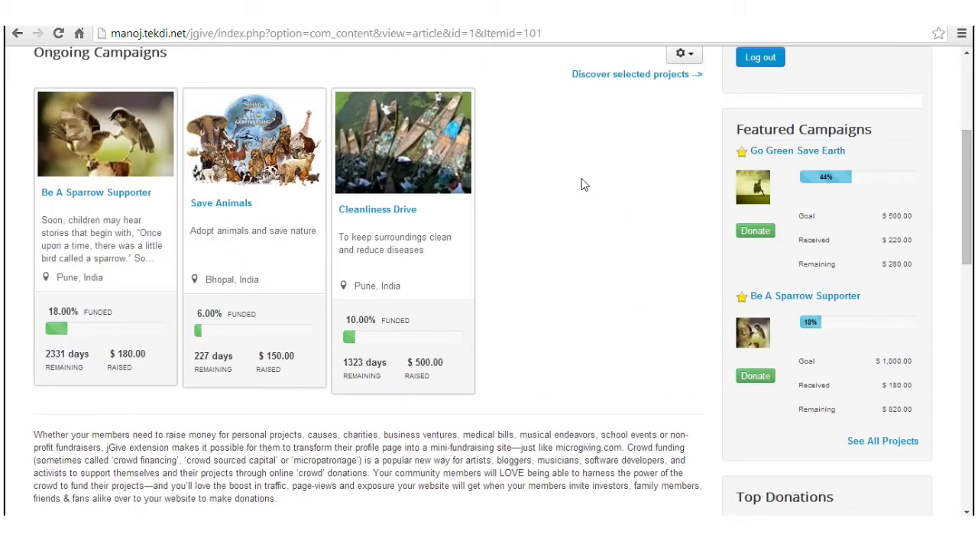
pyautogui.scroll(-8, 779, 247)
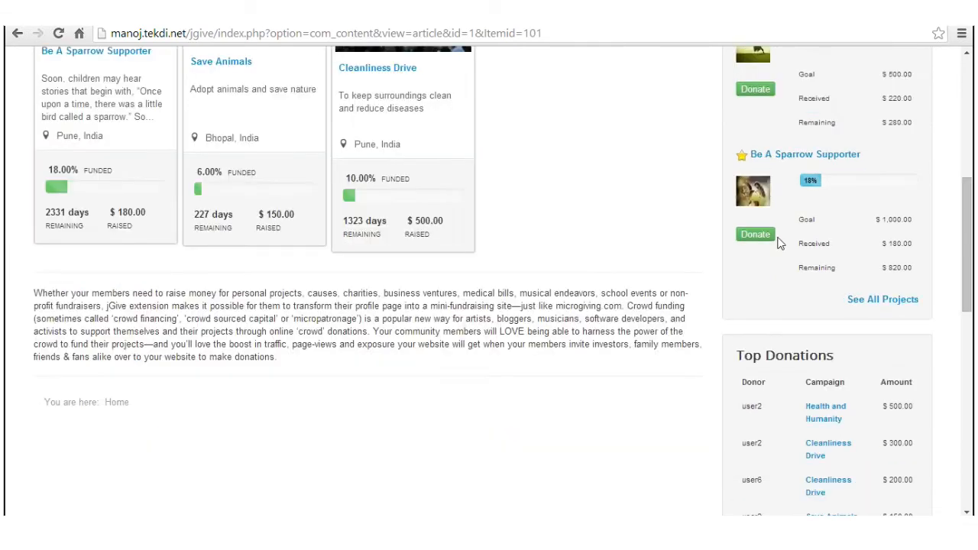
pyautogui.scroll(10, 757, 242)
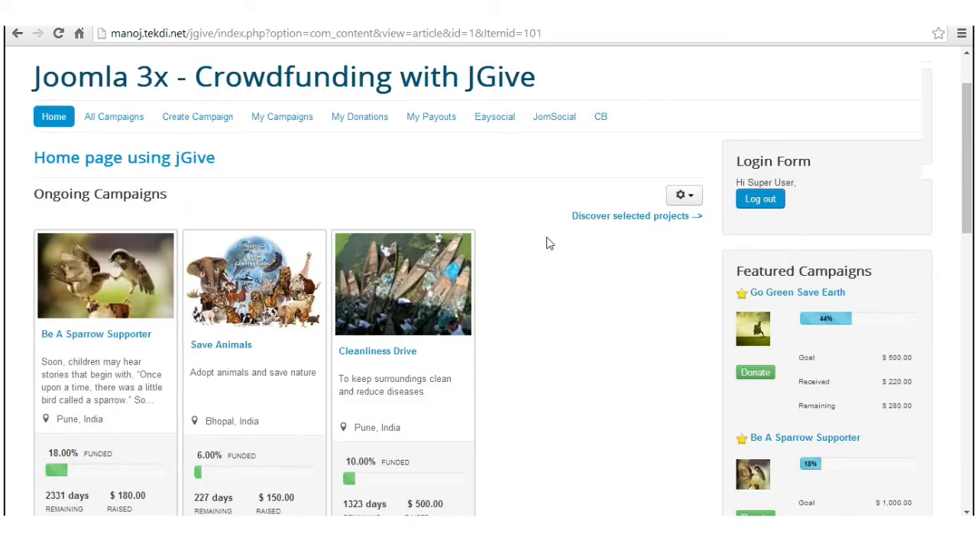
pyautogui.scroll(-1, 546, 243)
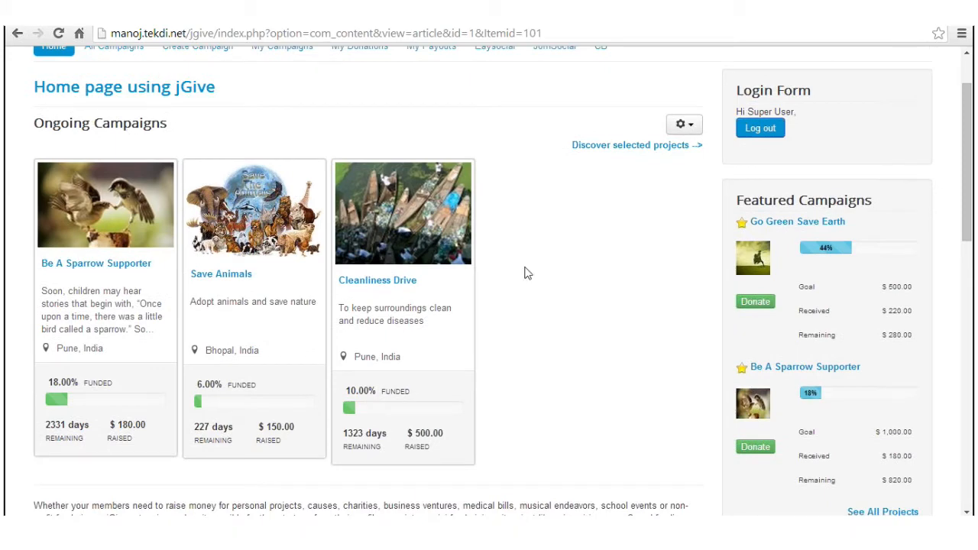
pyautogui.scroll(1, 535, 260)
pyautogui.click(109, 117)
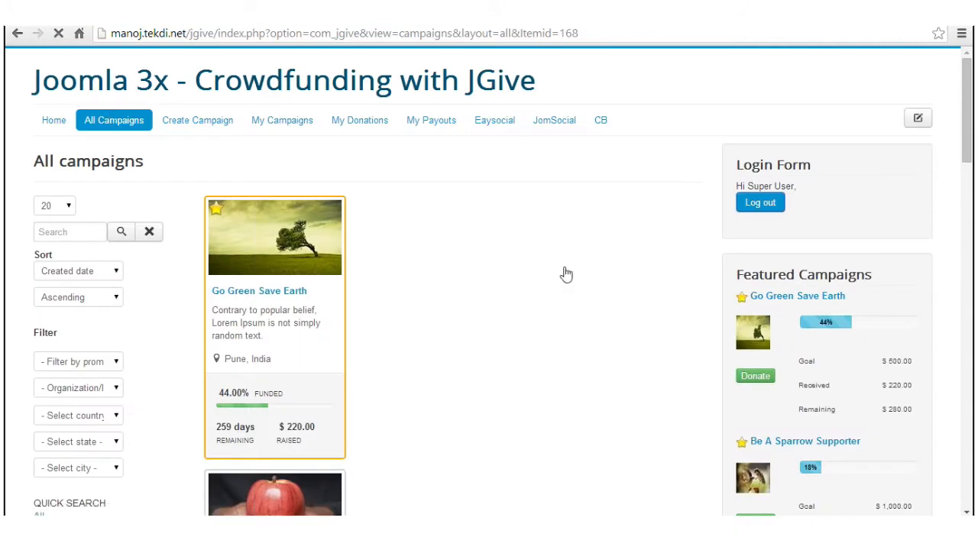
# Step: Inspect the promoter and organization filters unchanged, then scroll to A Water project's card at 4.40% funded
pyautogui.scroll(-3, 556, 272)
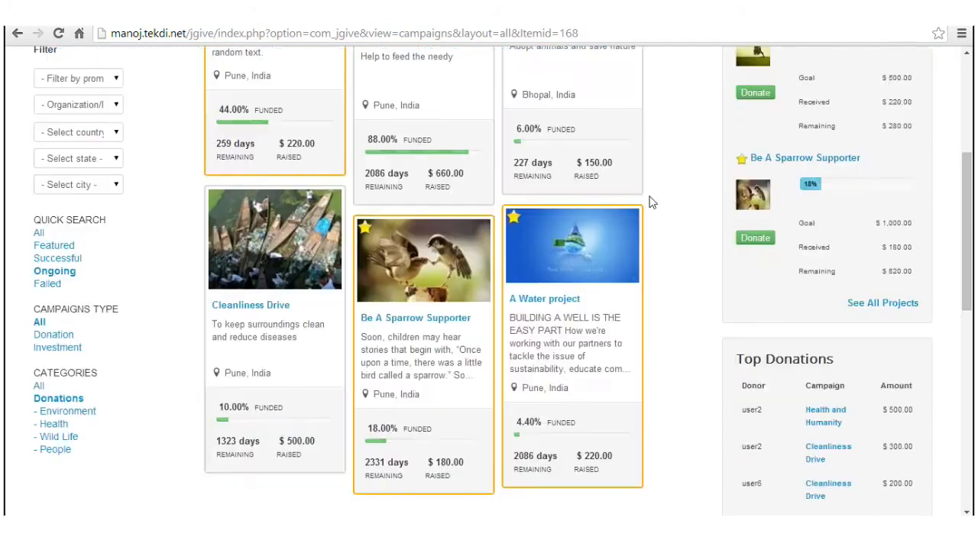
pyautogui.scroll(-1, 653, 203)
pyautogui.scroll(5, 652, 203)
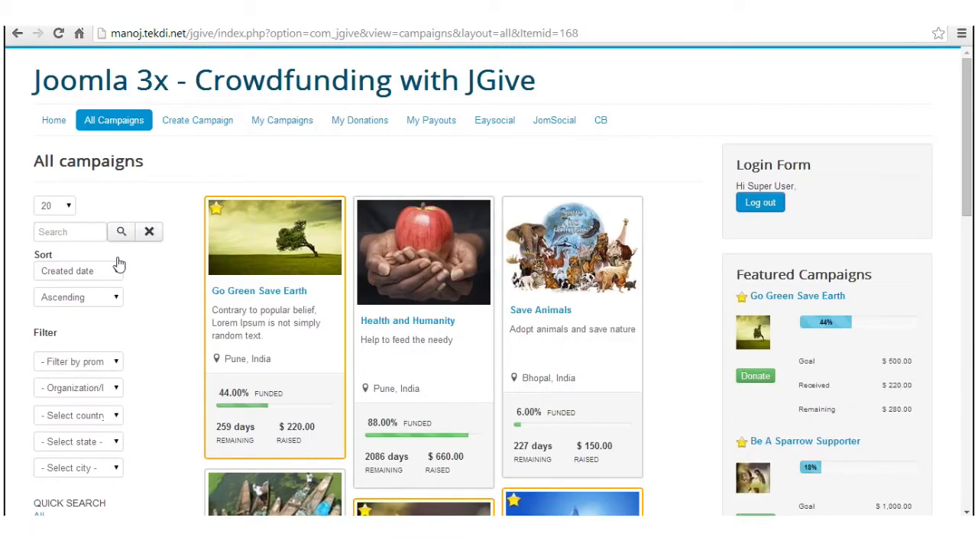
pyautogui.scroll(-1, 134, 344)
pyautogui.click(98, 296)
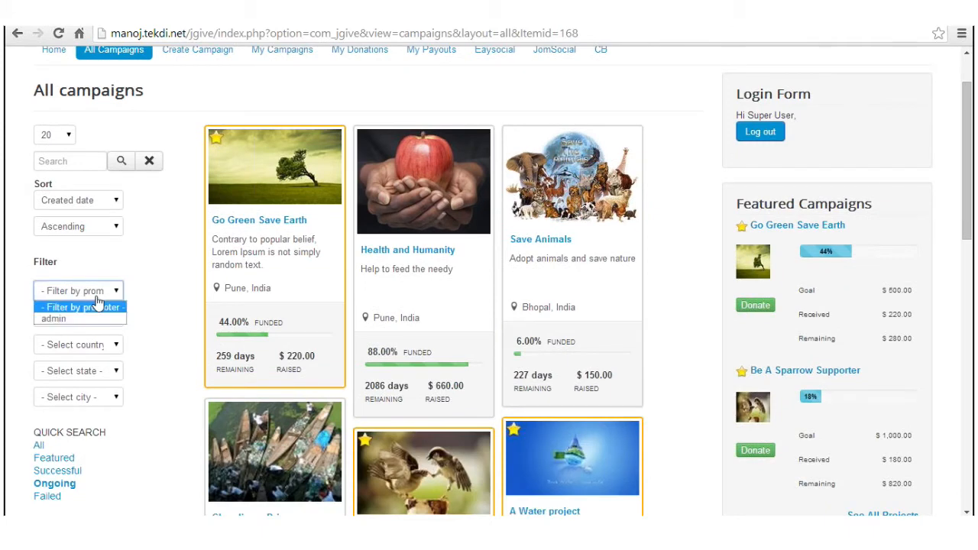
pyautogui.click(97, 307)
pyautogui.click(103, 315)
pyautogui.click(107, 331)
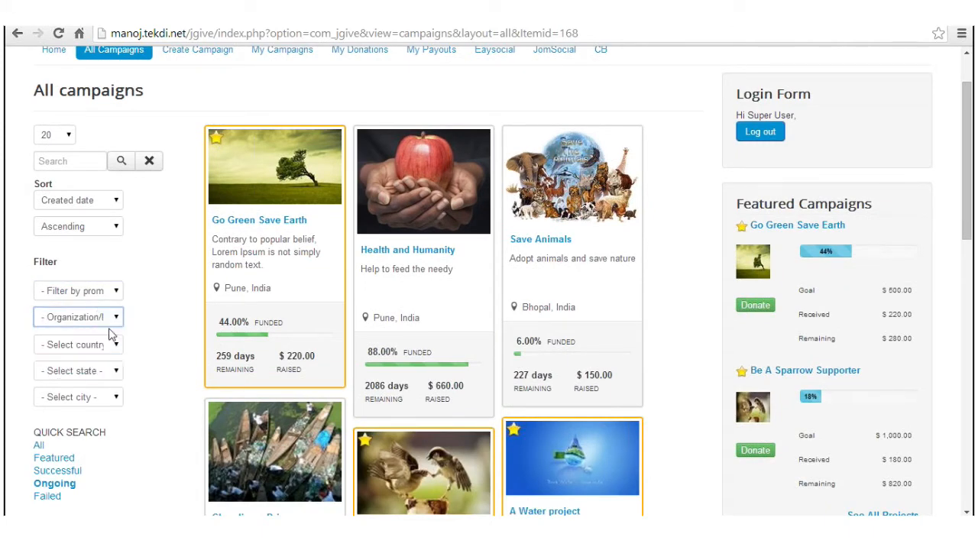
pyautogui.click(104, 348)
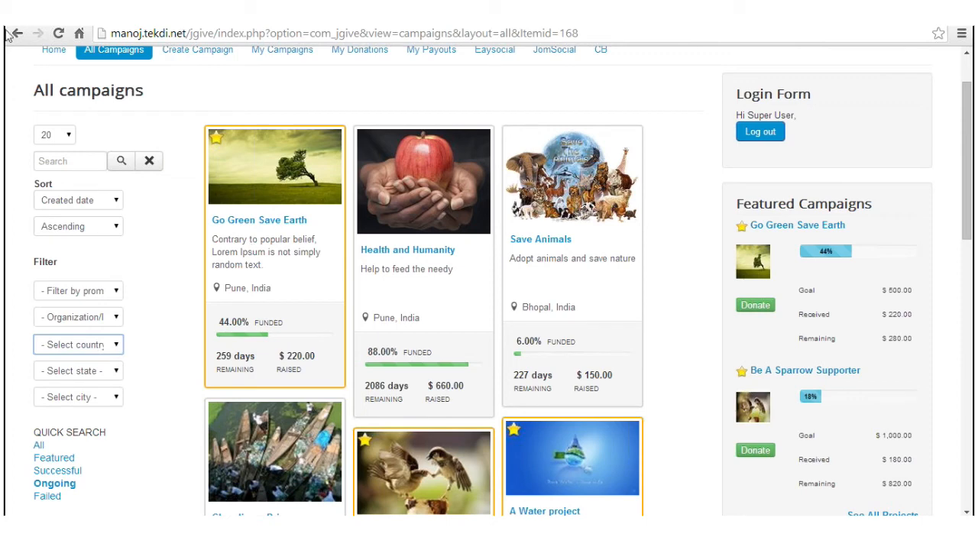
pyautogui.scroll(-1, 65, 186)
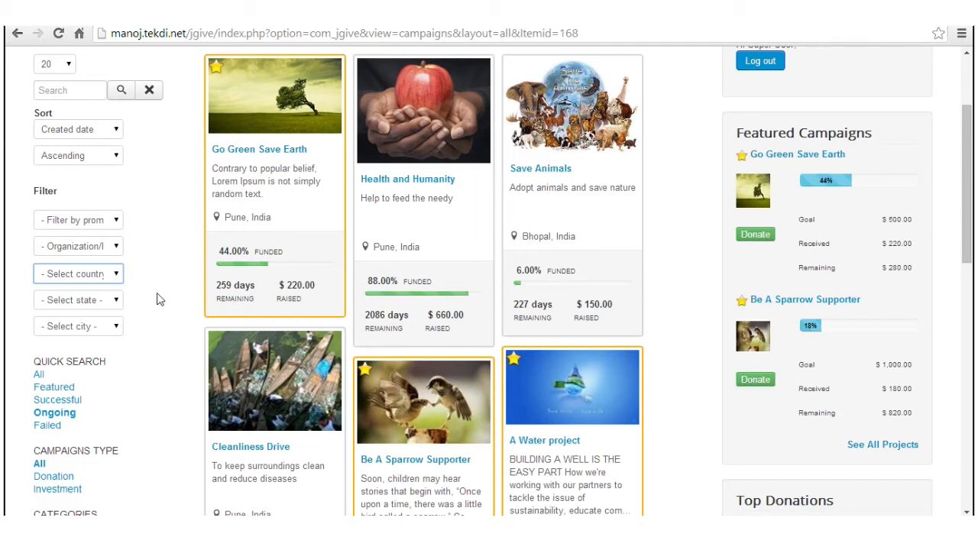
pyautogui.scroll(-2, 145, 315)
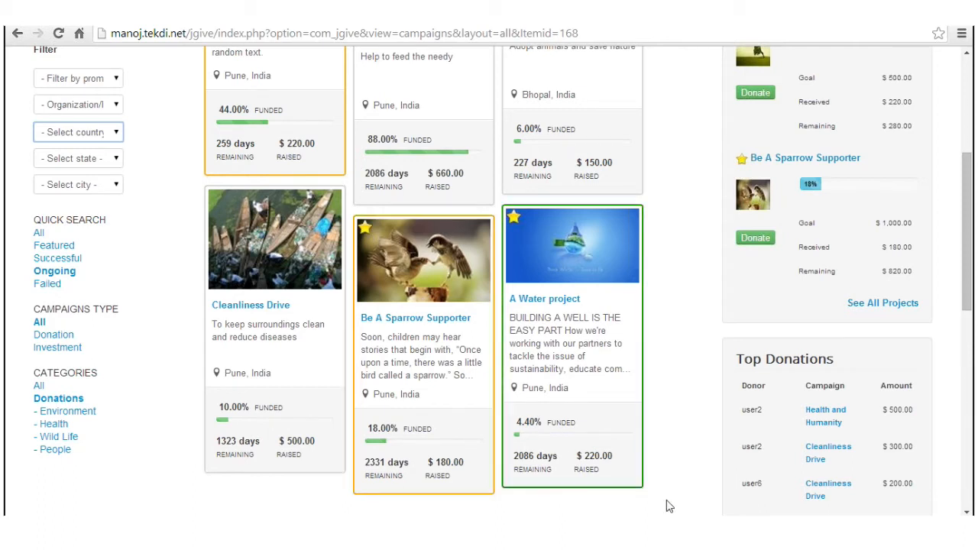
# Step: Open A Water project's campaign page and scroll through its description and comments
pyautogui.click(544, 302)
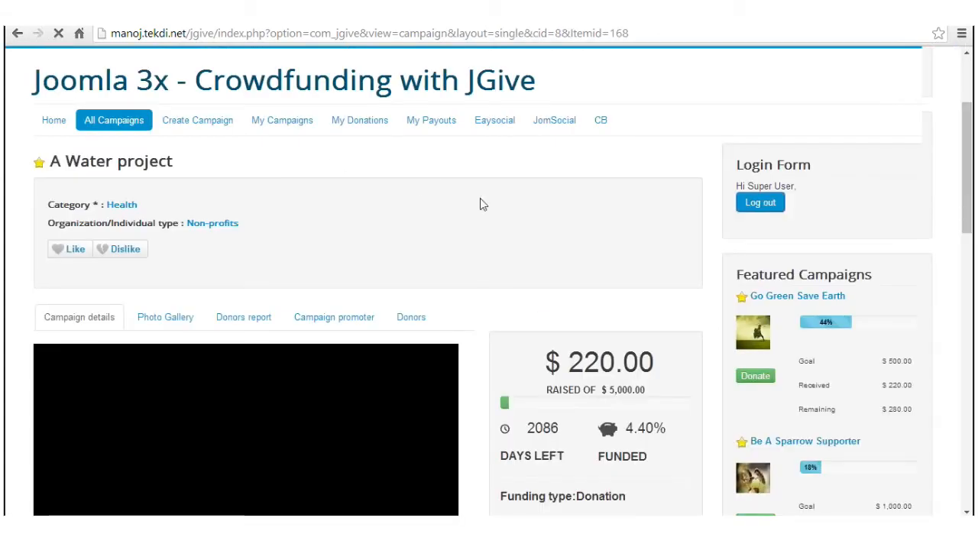
pyautogui.scroll(-3, 480, 200)
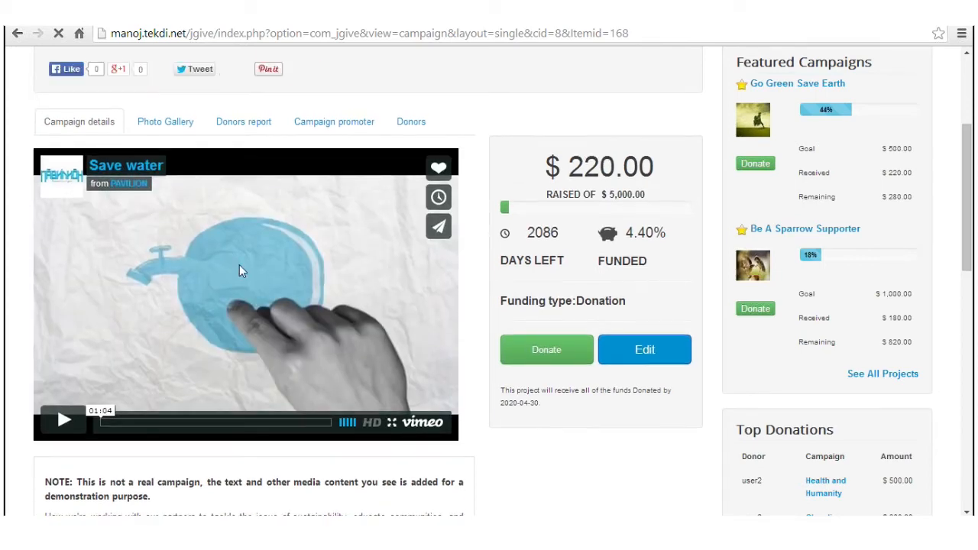
pyautogui.scroll(-1, 249, 318)
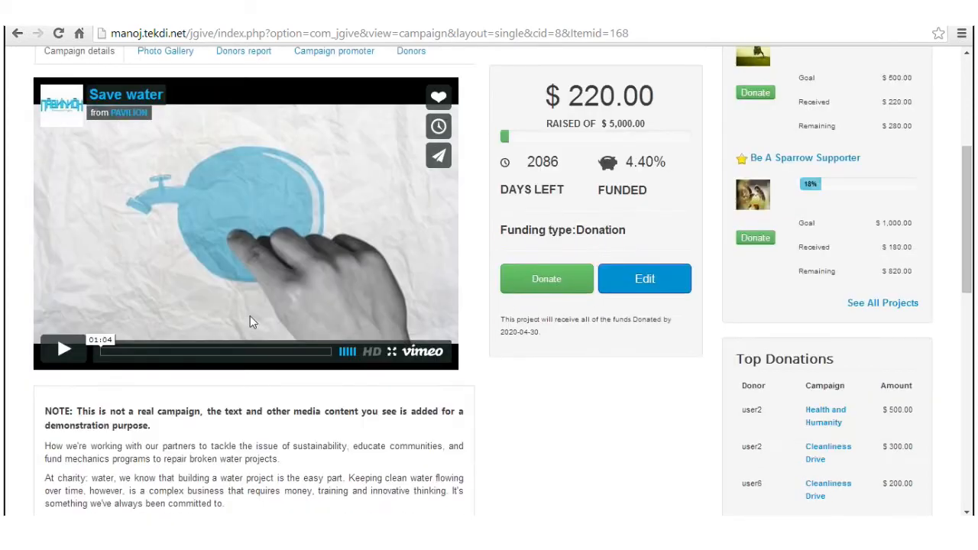
pyautogui.scroll(-3, 252, 315)
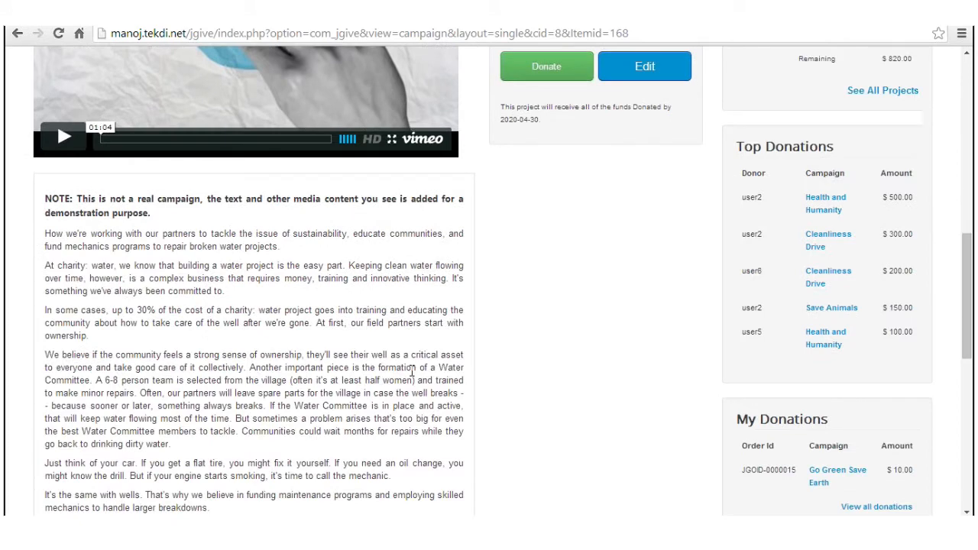
pyautogui.scroll(-3, 411, 370)
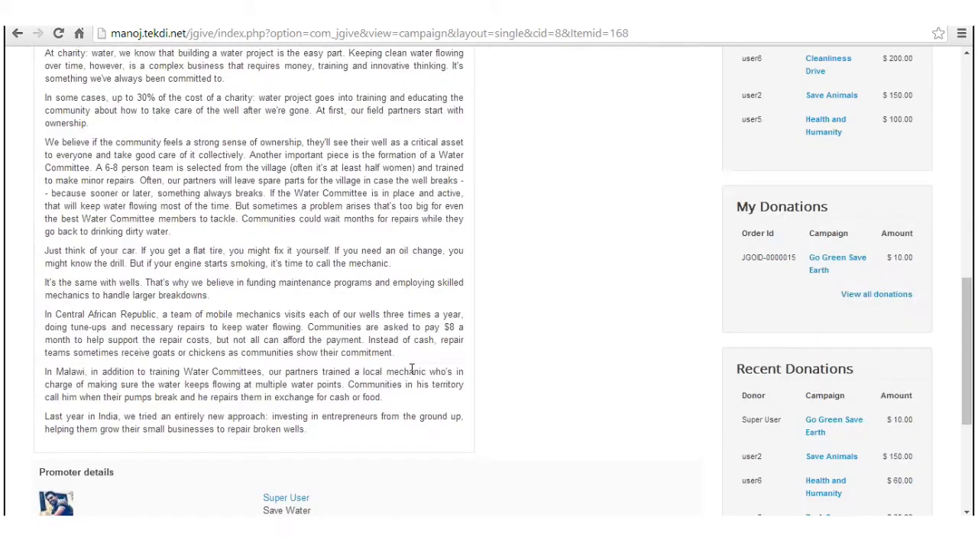
pyautogui.scroll(-3, 411, 371)
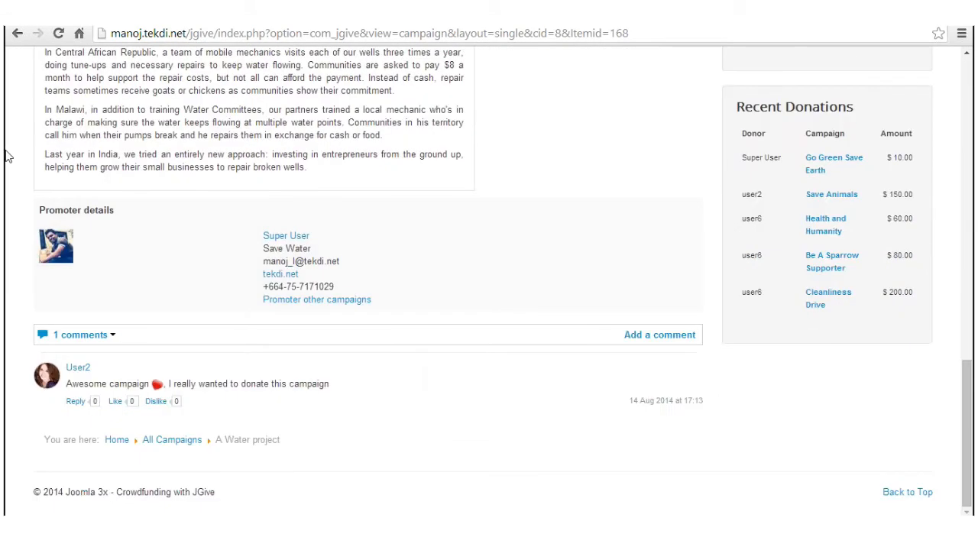
# Step: Open and dismiss the comment sort menu unchanged, then scroll back to the page top
pyautogui.click(109, 340)
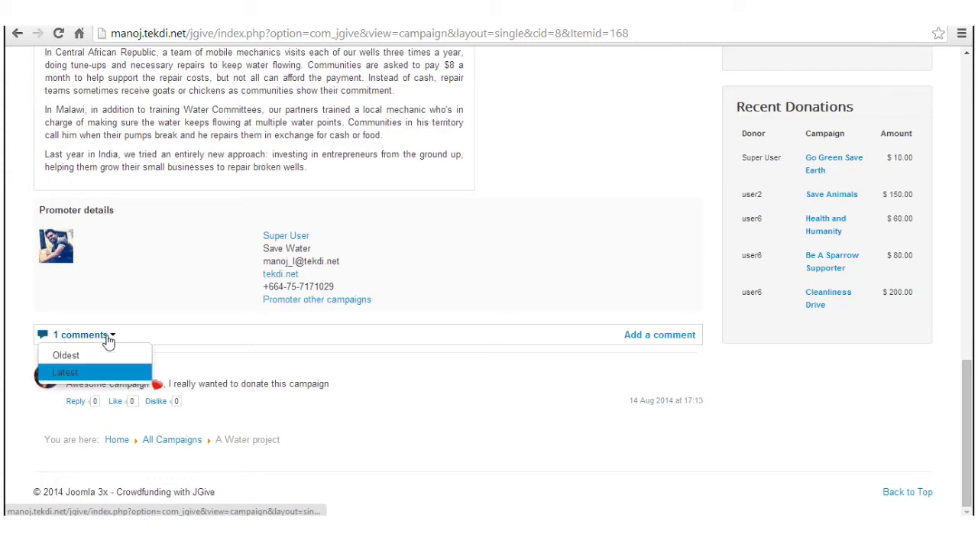
pyautogui.click(109, 341)
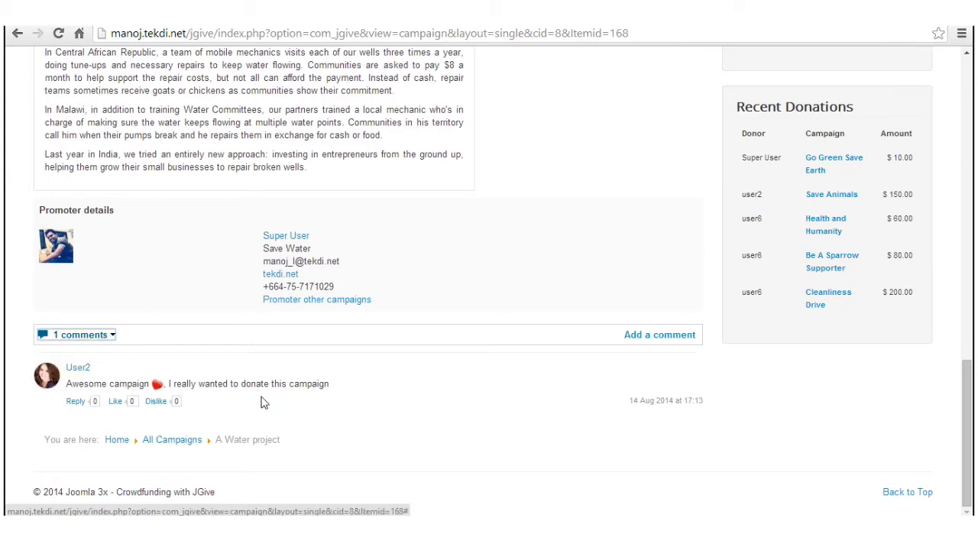
pyautogui.scroll(2, 456, 355)
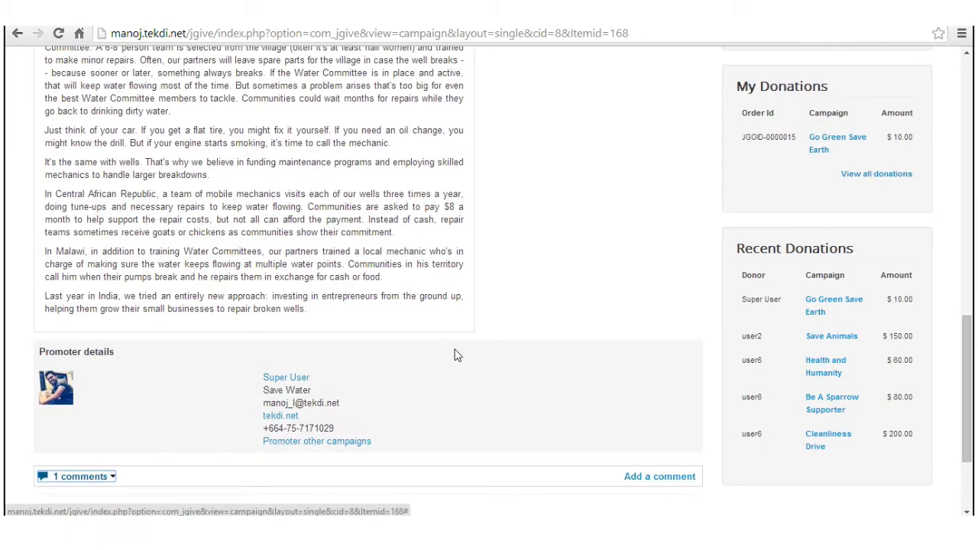
pyautogui.scroll(4, 456, 354)
pyautogui.scroll(4, 456, 350)
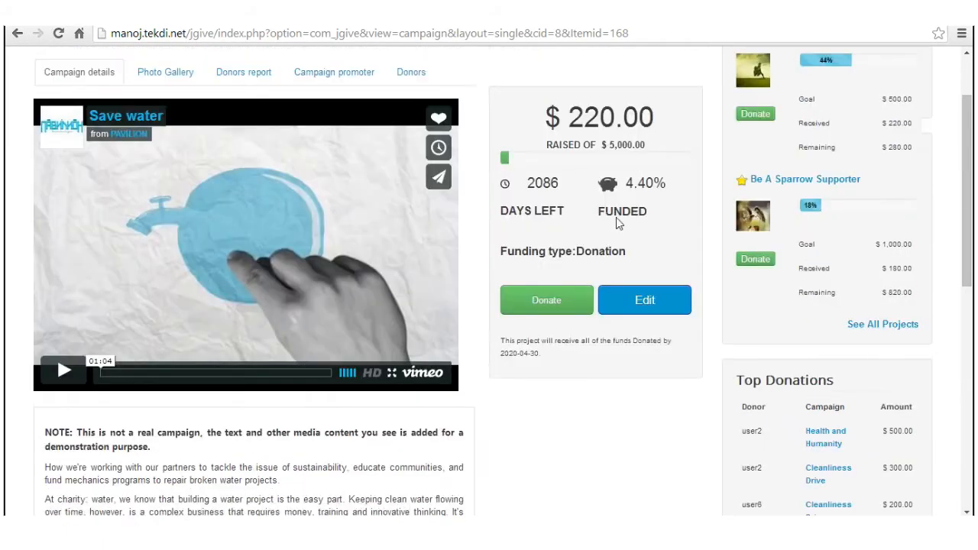
pyautogui.scroll(2, 619, 221)
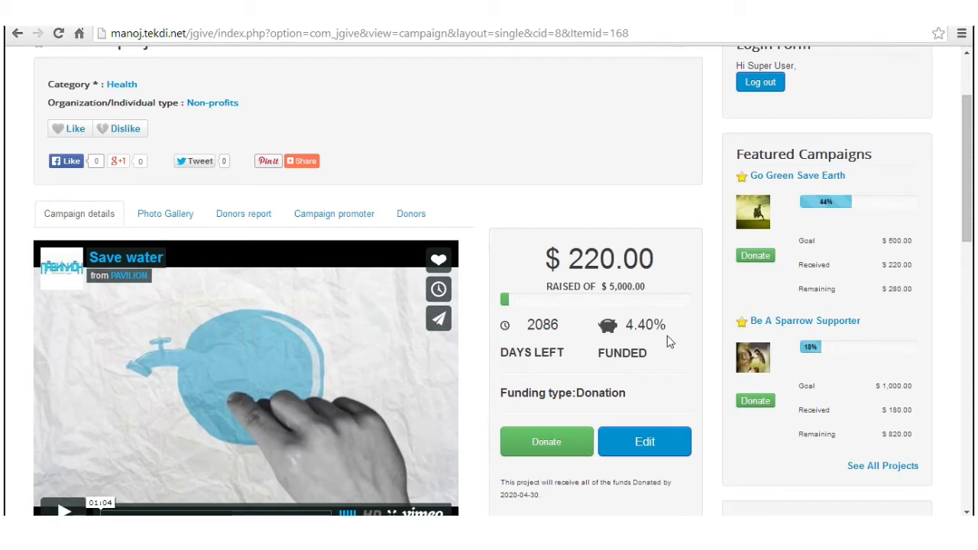
pyautogui.scroll(1, 667, 336)
pyautogui.scroll(-2, 478, 428)
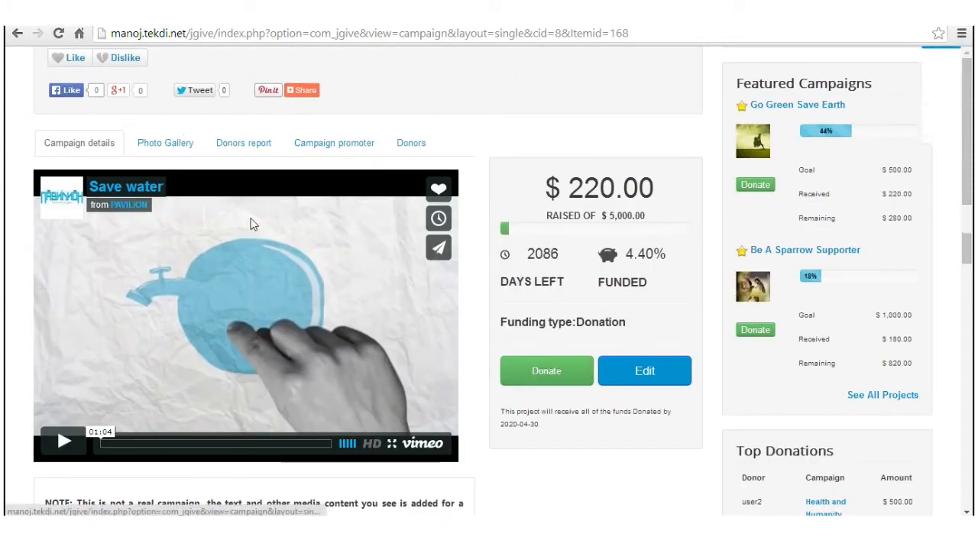
pyautogui.scroll(3, 253, 224)
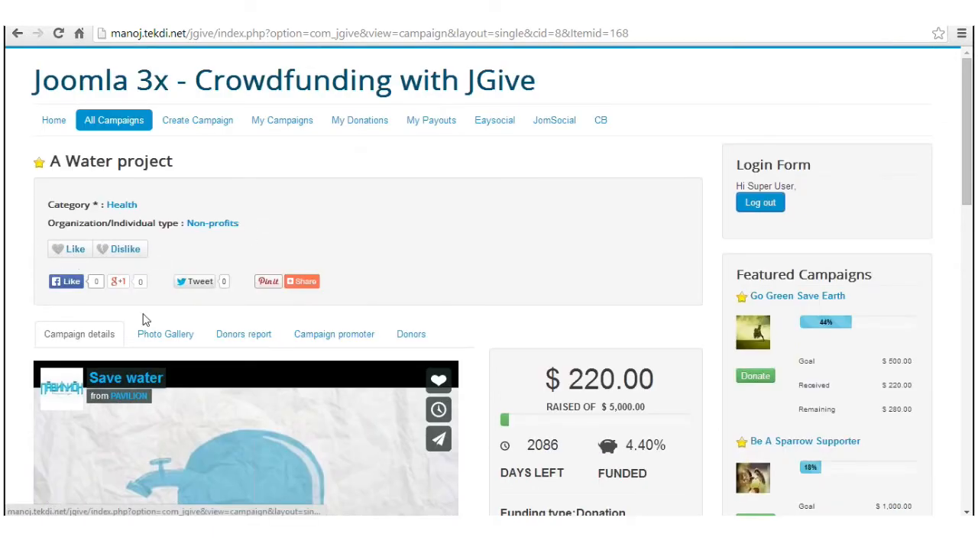
# Step: Like A Water project without adding a note, and pause the campaign video
pyautogui.click(69, 256)
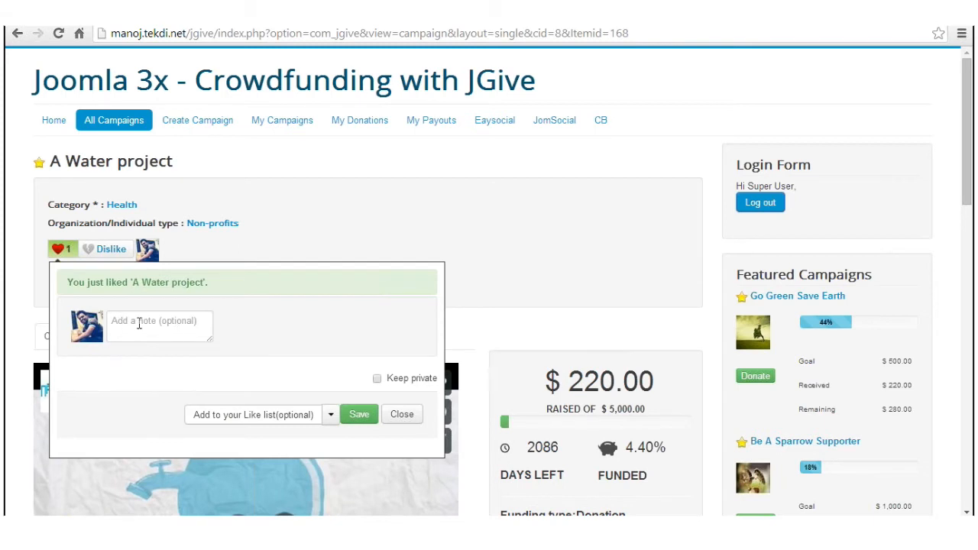
pyautogui.click(139, 323)
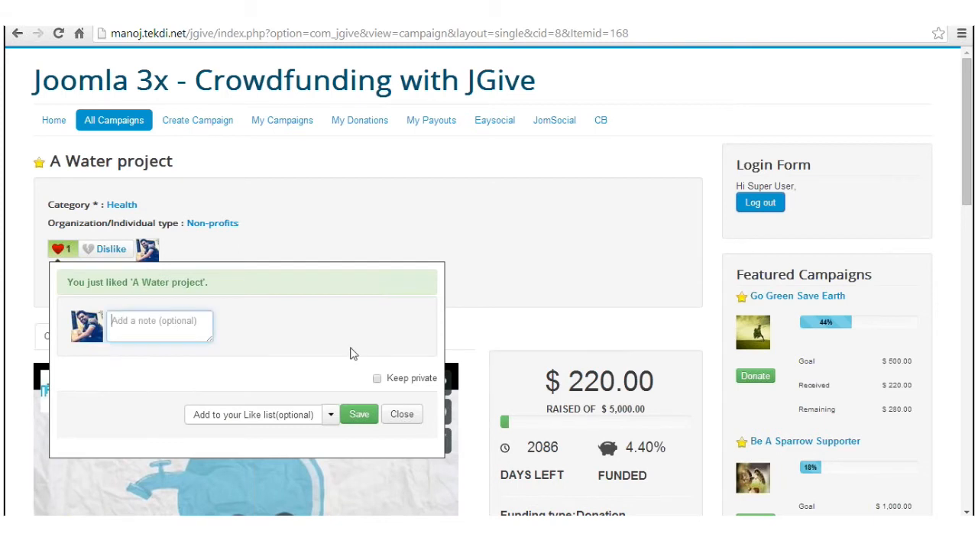
pyautogui.click(402, 415)
pyautogui.scroll(-2, 408, 365)
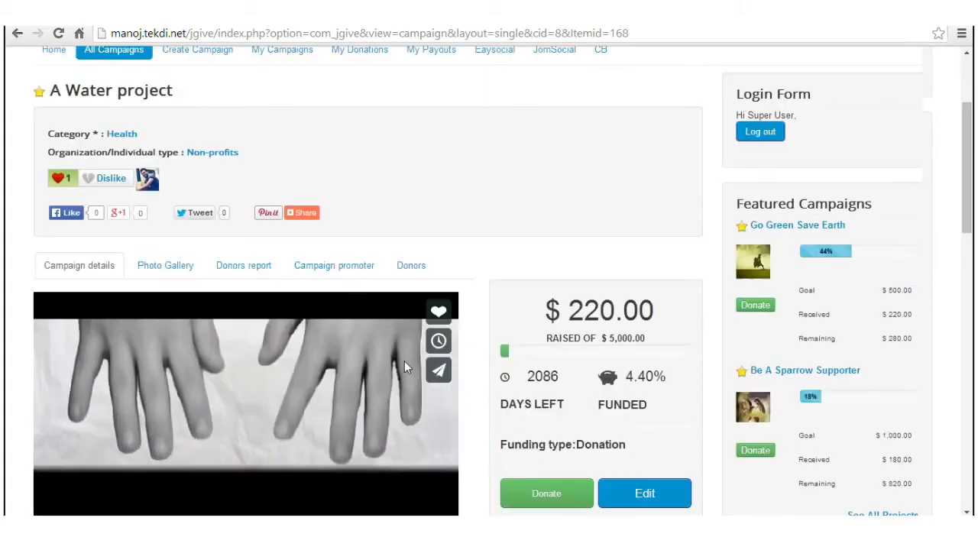
pyautogui.click(64, 492)
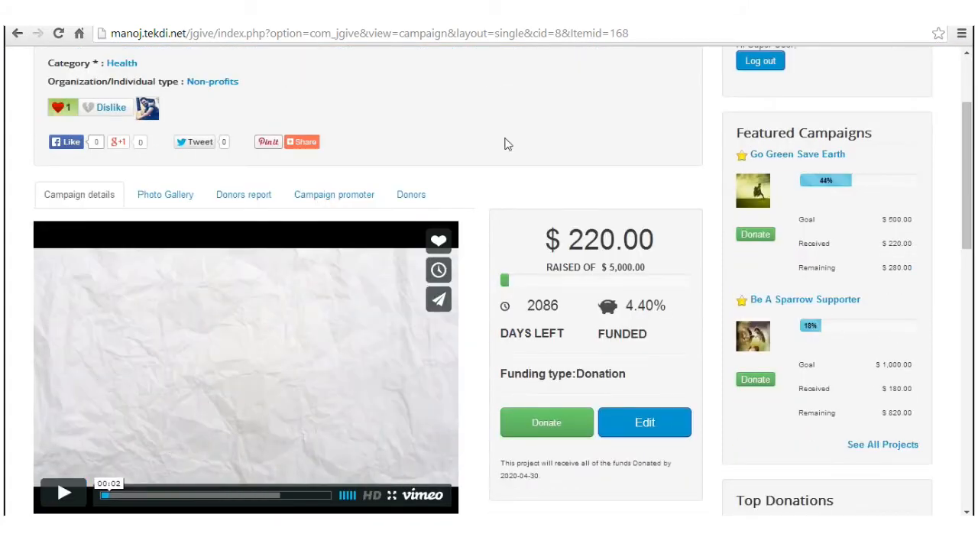
pyautogui.scroll(-1, 490, 131)
pyautogui.scroll(2, 229, 229)
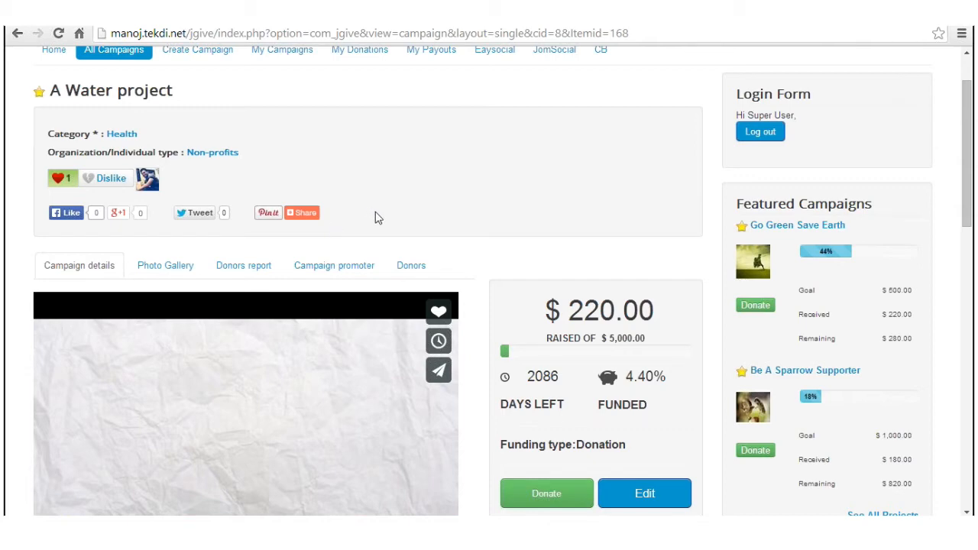
# Step: View the Photo Gallery images enlarged, stepping through to the last photo, then close the lightbox
pyautogui.click(161, 266)
pyautogui.scroll(-2, 493, 250)
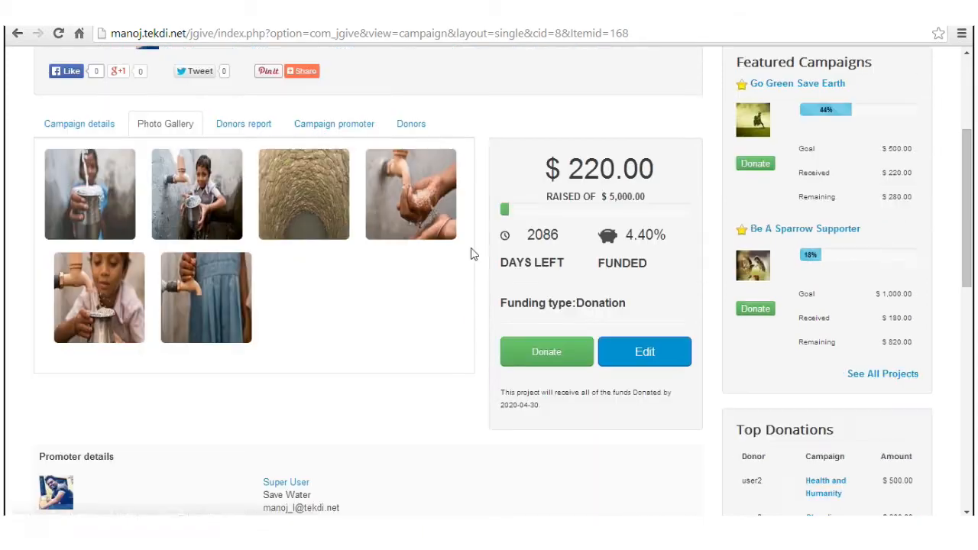
pyautogui.click(311, 206)
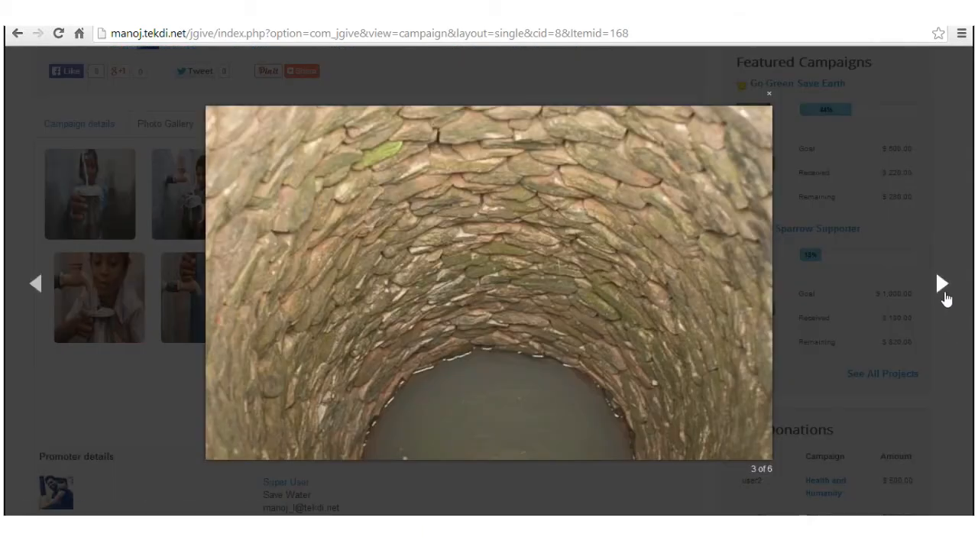
pyautogui.click(943, 296)
pyautogui.click(943, 292)
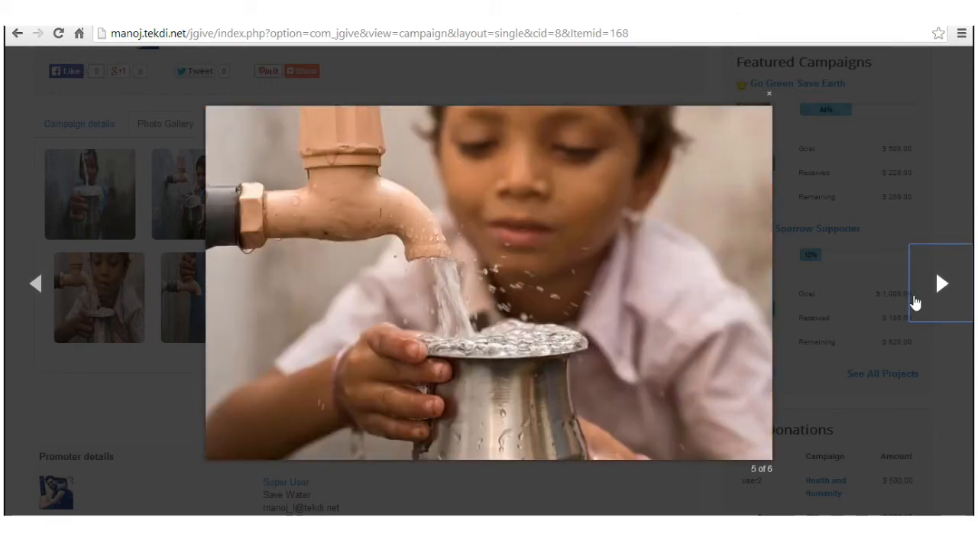
pyautogui.click(683, 396)
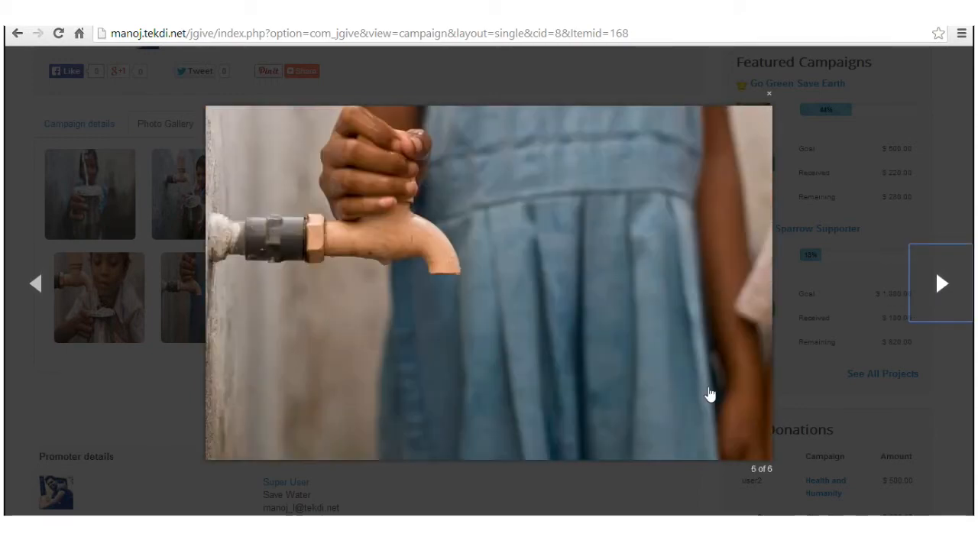
pyautogui.click(831, 351)
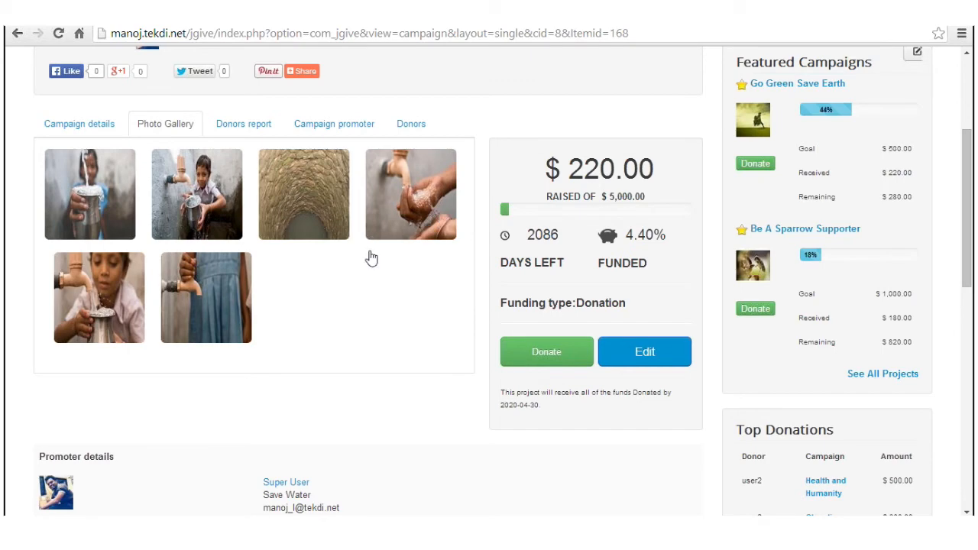
pyautogui.scroll(2, 365, 254)
pyautogui.scroll(-1, 365, 249)
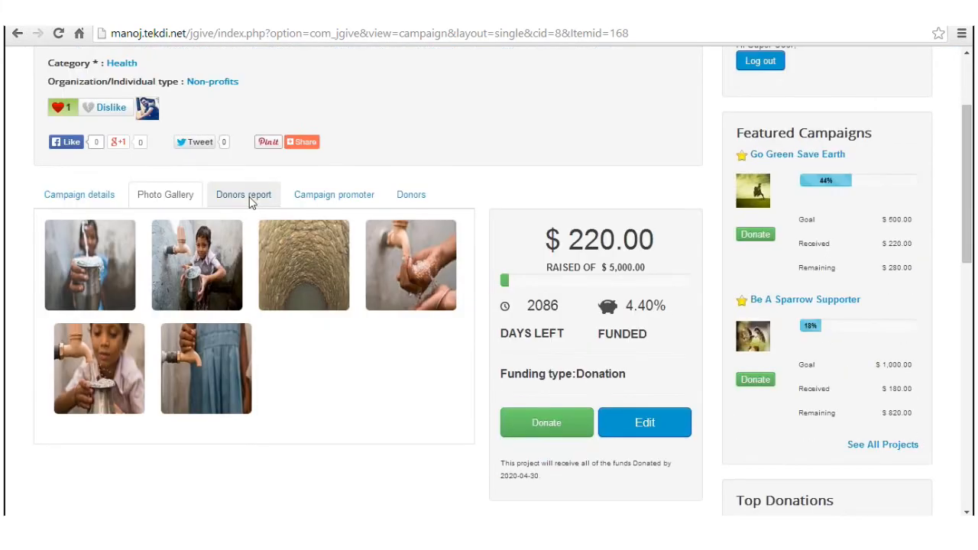
# Step: Browse the Donors report, Campaign promoter and Donors tabs, ending on the promoter's contact details and address
pyautogui.click(249, 196)
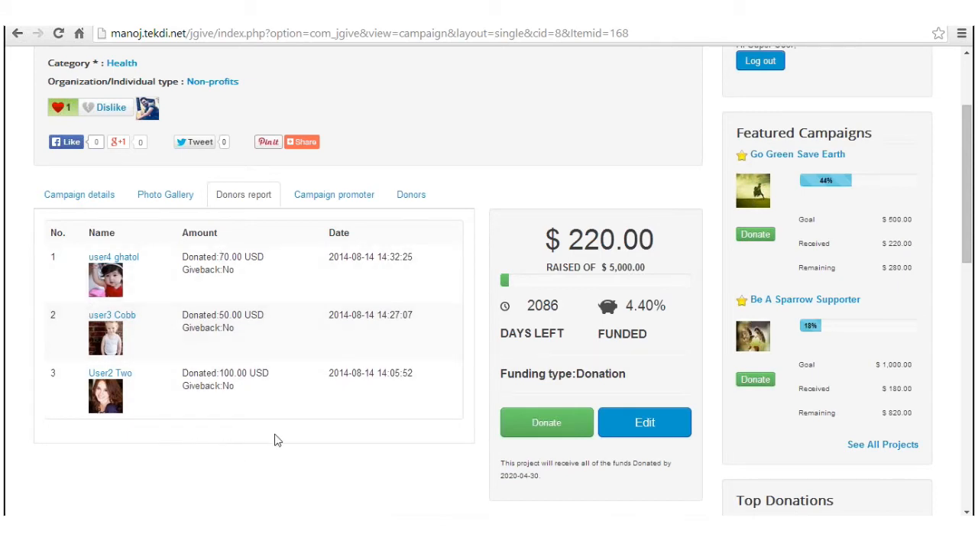
pyautogui.click(367, 200)
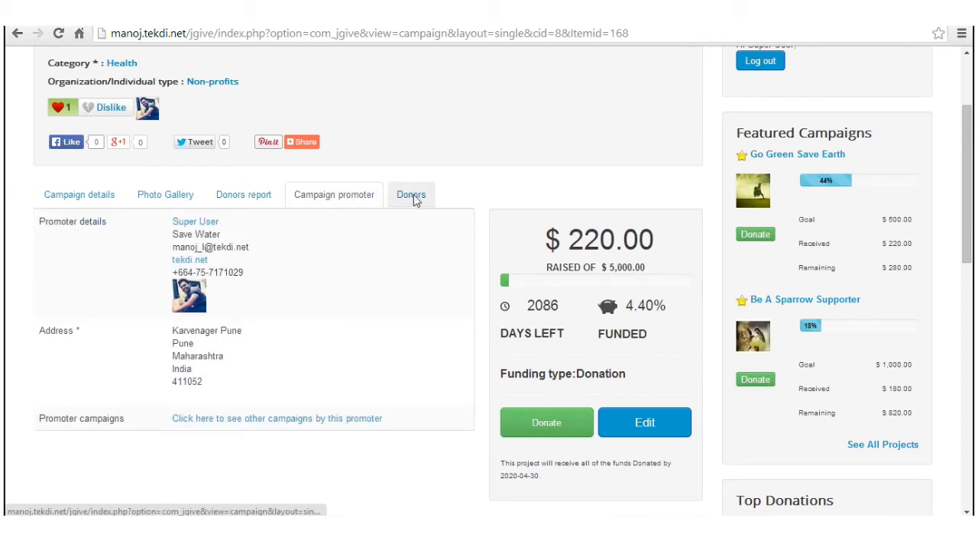
pyautogui.click(414, 199)
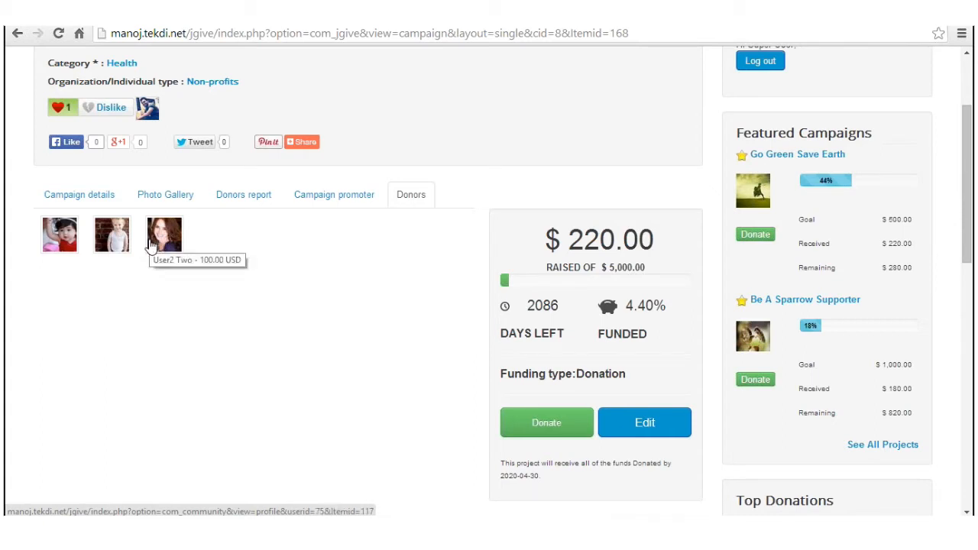
pyautogui.click(344, 207)
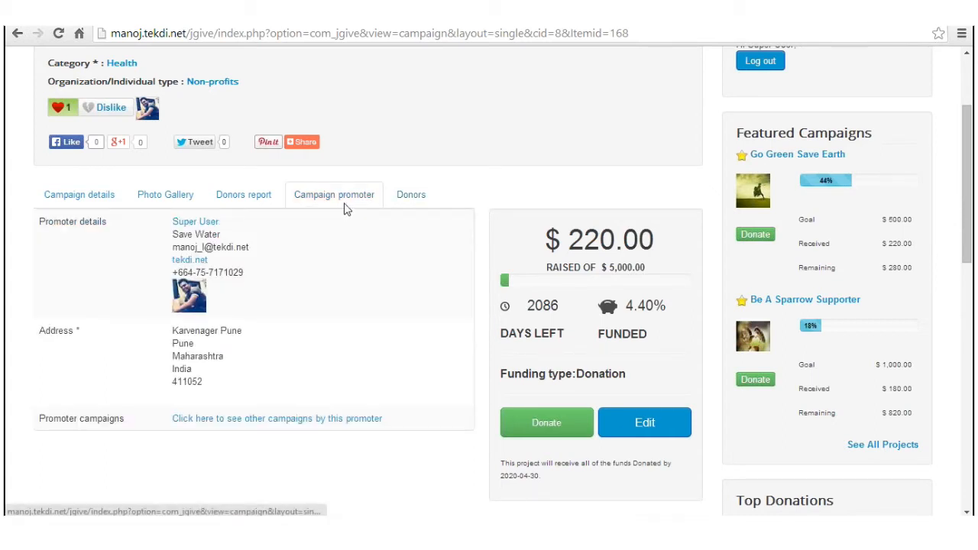
pyautogui.scroll(-3, 427, 286)
pyautogui.scroll(3, 382, 271)
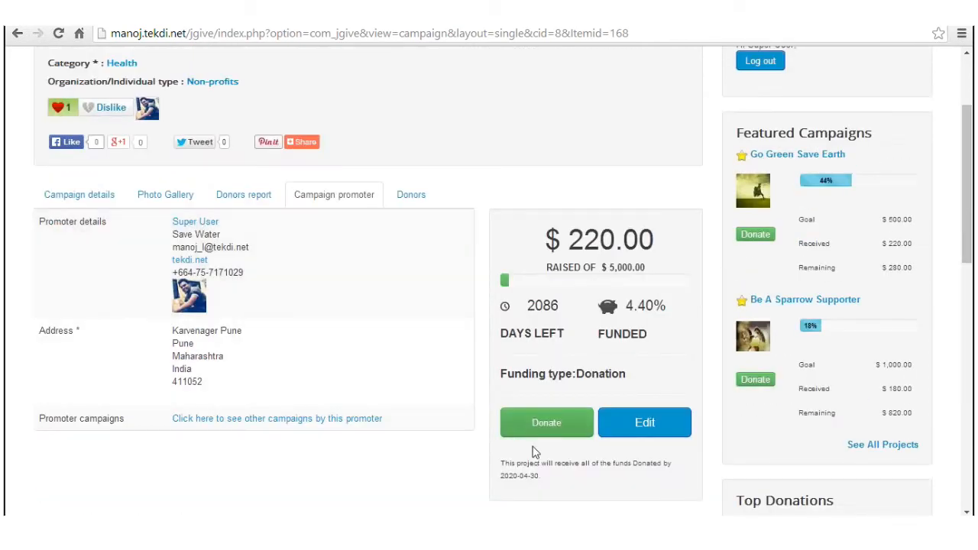
# Step: Start a donation to the water project and fill in the donor's last name, address lines, zip code and phone number
pyautogui.click(547, 428)
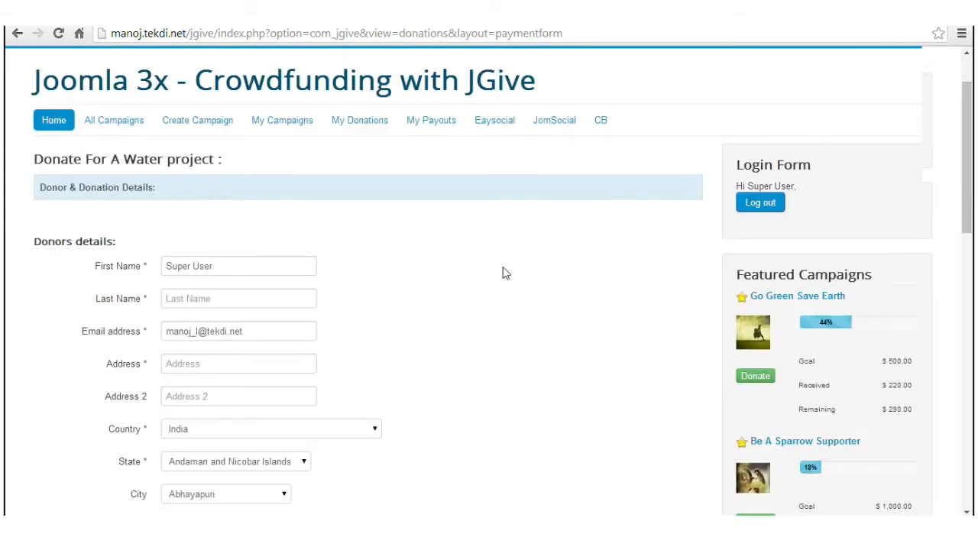
pyautogui.scroll(-3, 502, 273)
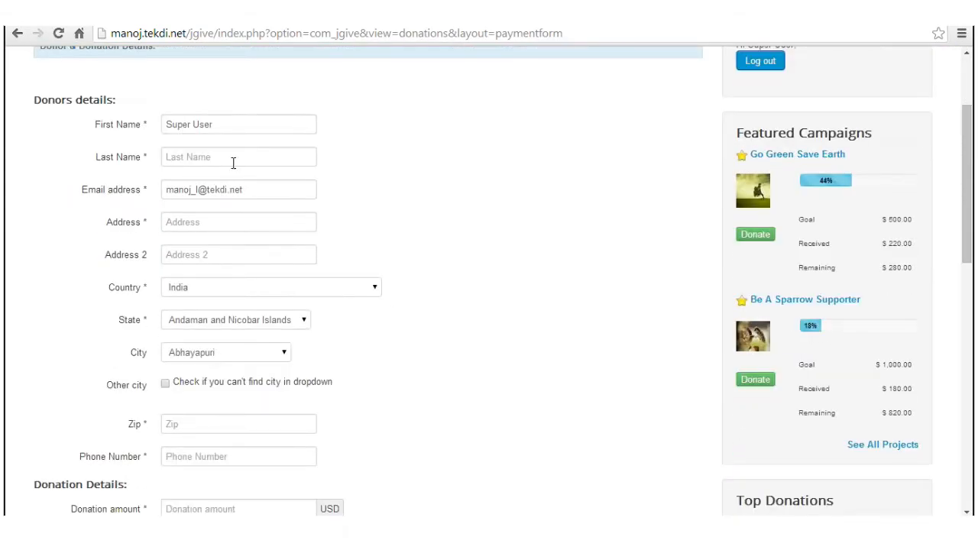
pyautogui.click(183, 128)
pyautogui.click(199, 157)
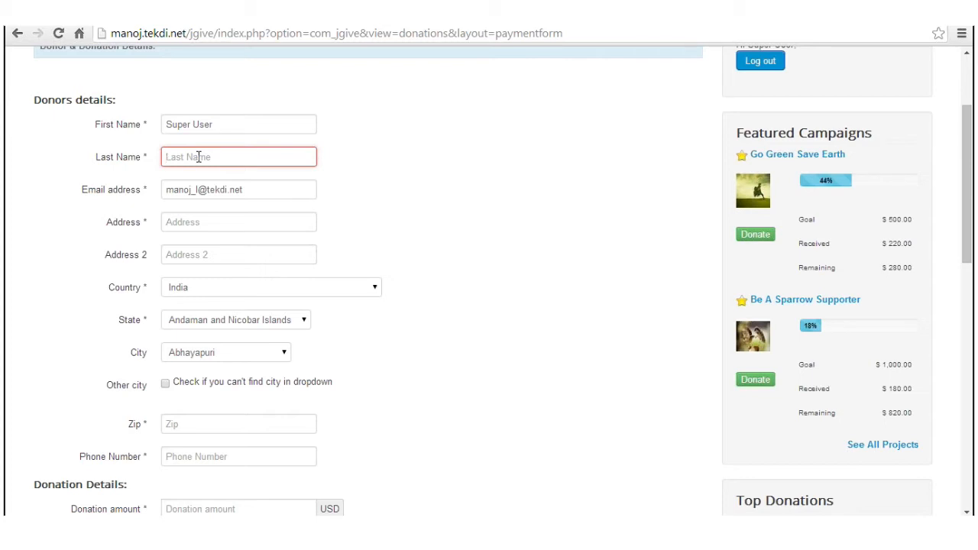
pyautogui.write('L')
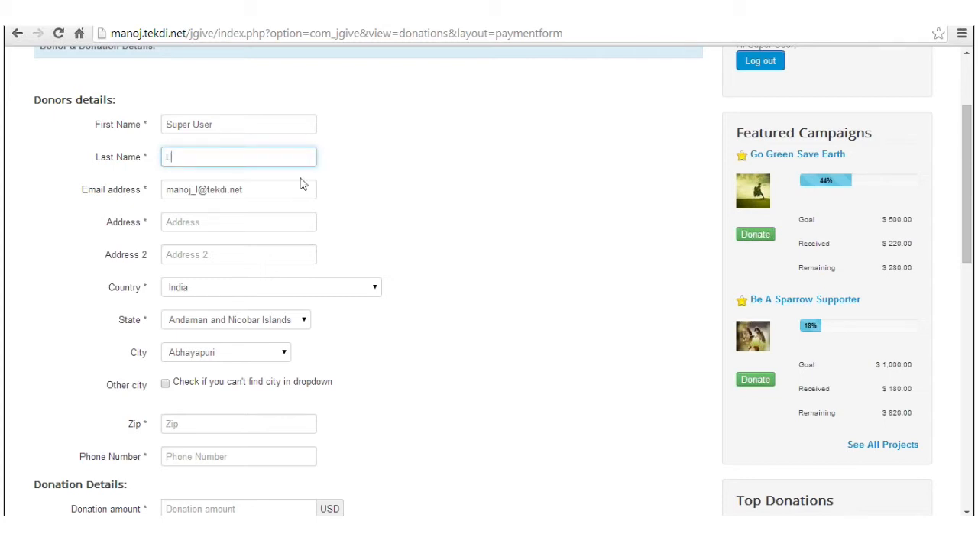
pyautogui.click(219, 227)
pyautogui.write('sd')
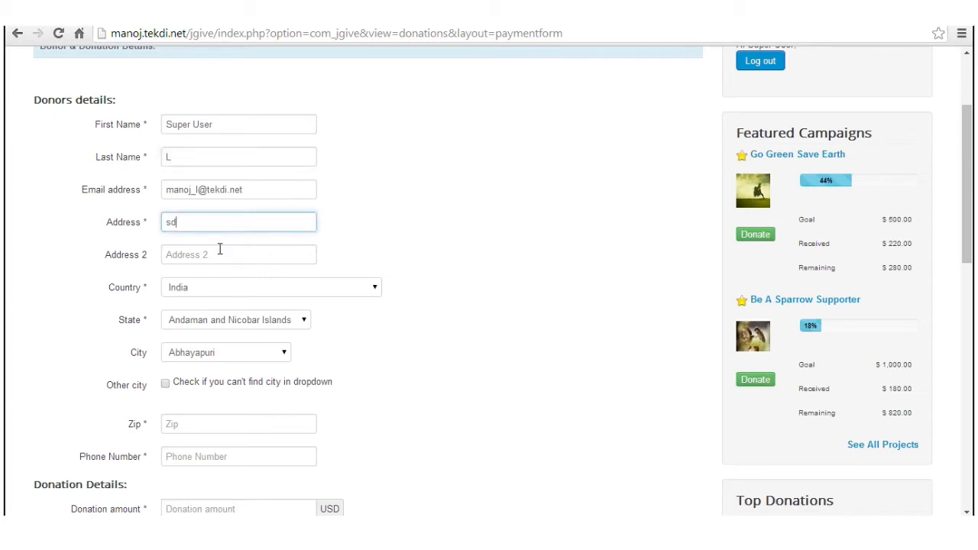
pyautogui.click(218, 254)
pyautogui.write('sd')
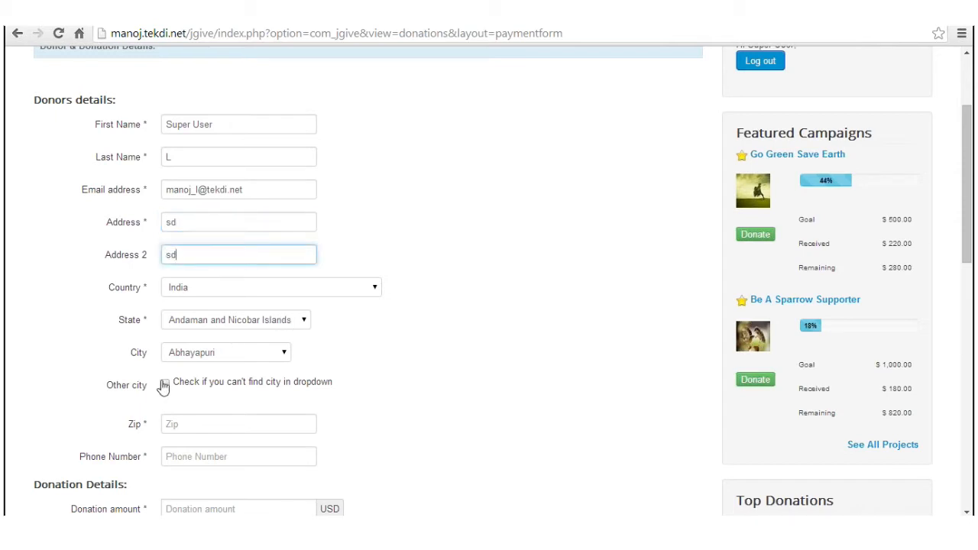
pyautogui.click(204, 431)
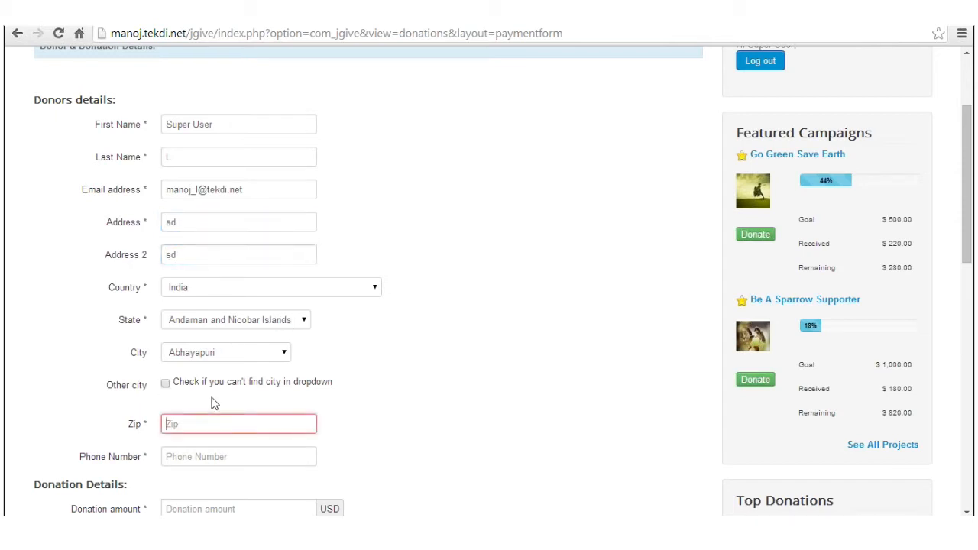
pyautogui.write('3232334')
pyautogui.click(237, 457)
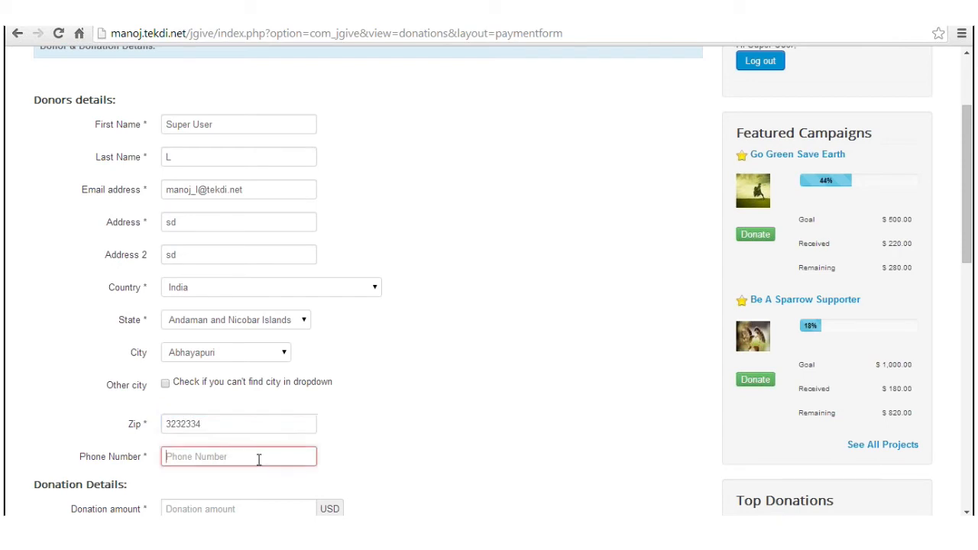
# Step: Enter an 800 USD donation amount and set Donate anonymously to Yes
pyautogui.scroll(-4, 187, 236)
pyautogui.click(185, 233)
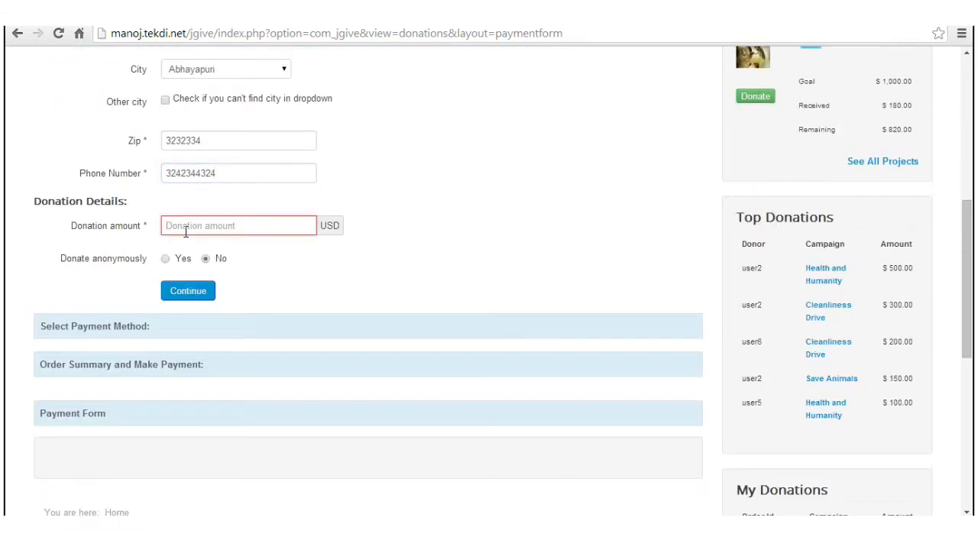
pyautogui.write('800')
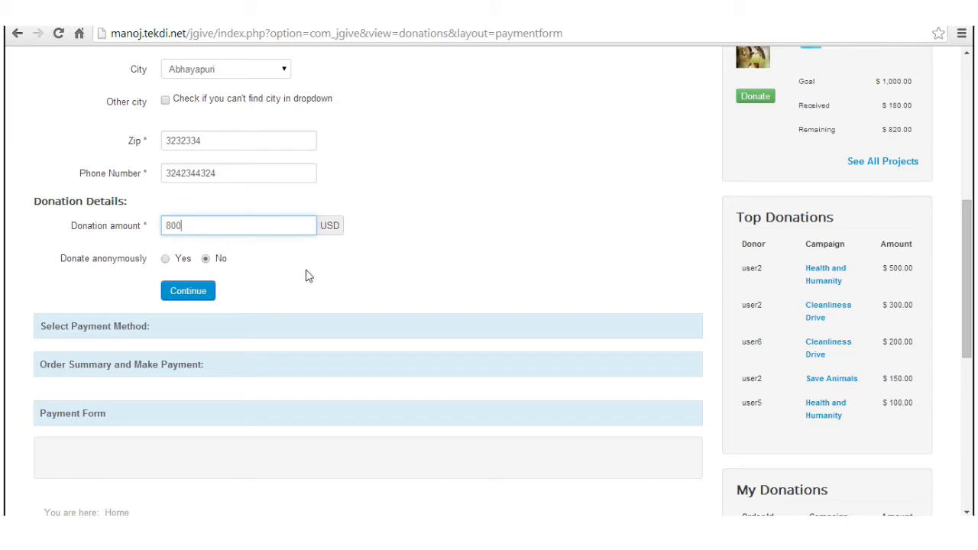
pyautogui.click(165, 259)
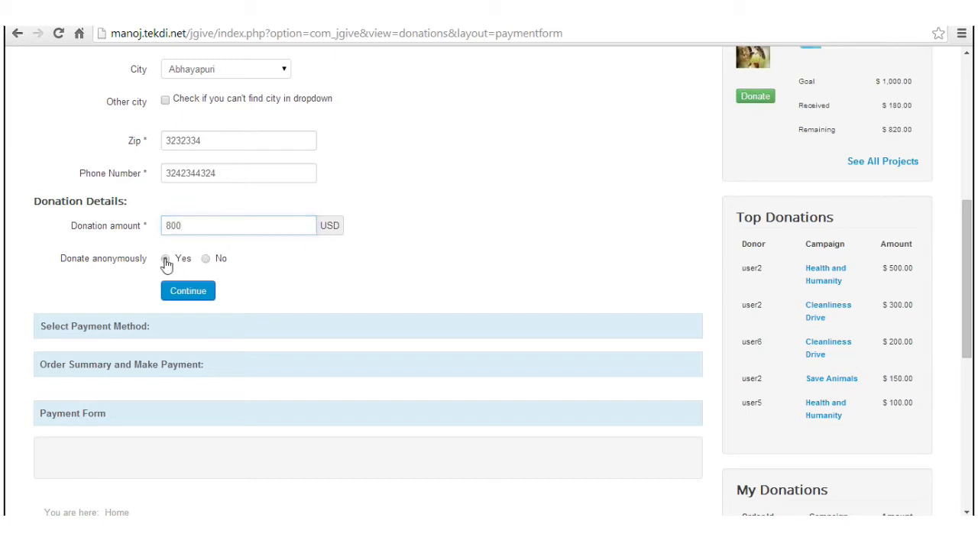
# Step: Confirm the donor details, choose PayPal as the payment method, and submit the donation with Pay Now
pyautogui.click(198, 296)
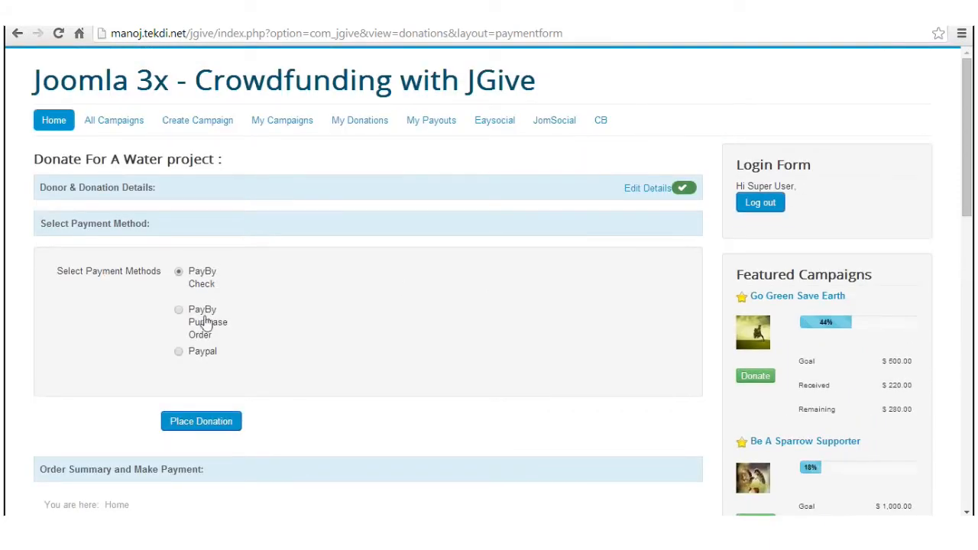
pyautogui.click(202, 355)
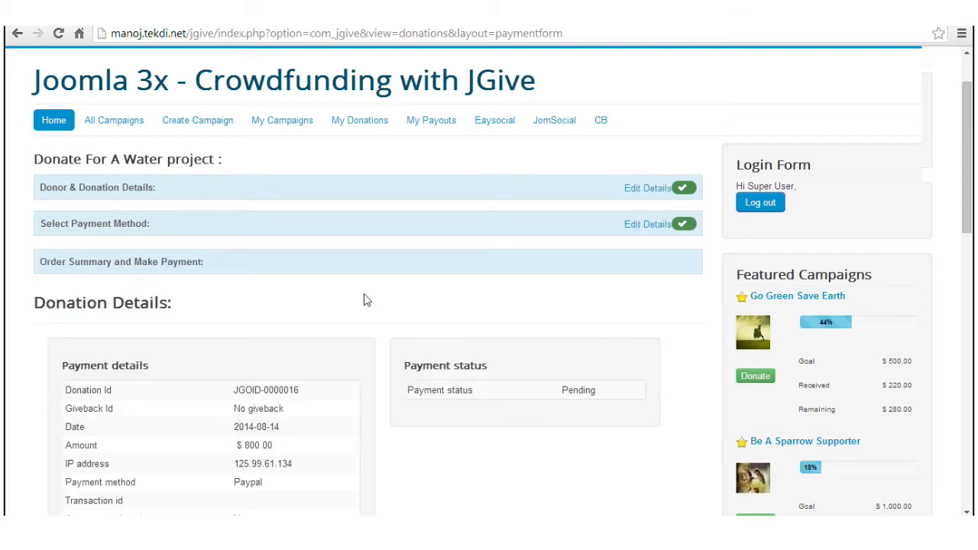
pyautogui.scroll(-6, 374, 294)
pyautogui.scroll(-3, 376, 290)
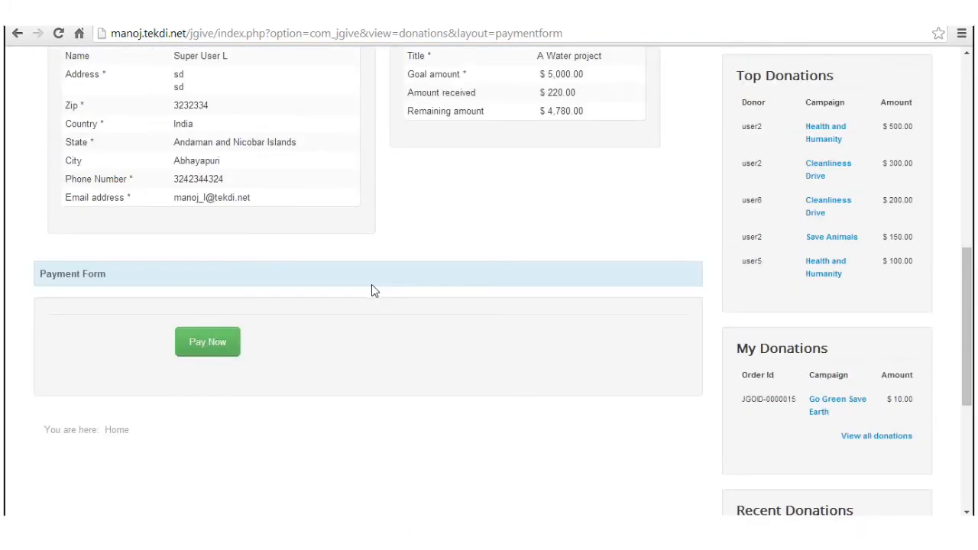
pyautogui.scroll(6, 476, 300)
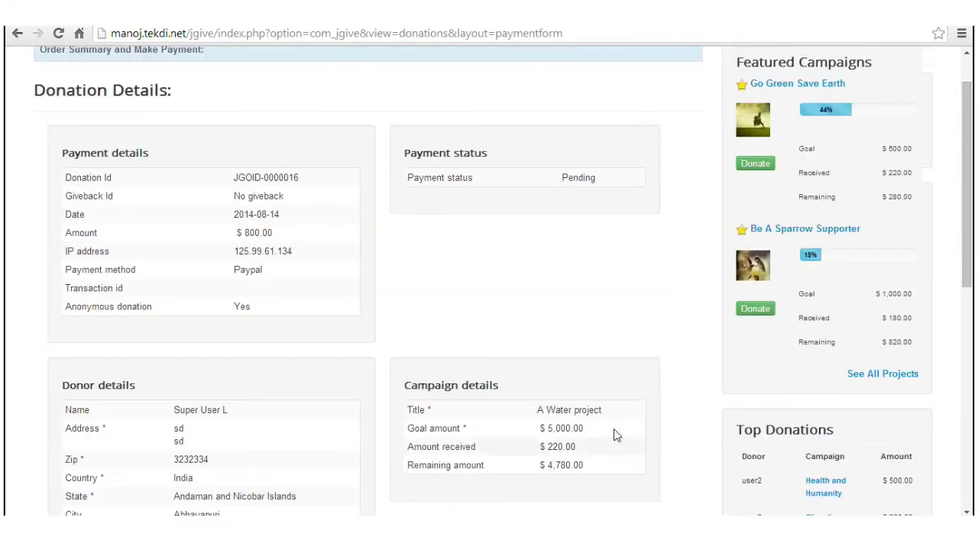
pyautogui.scroll(3, 603, 428)
pyautogui.scroll(-4, 604, 415)
pyautogui.scroll(-1, 599, 413)
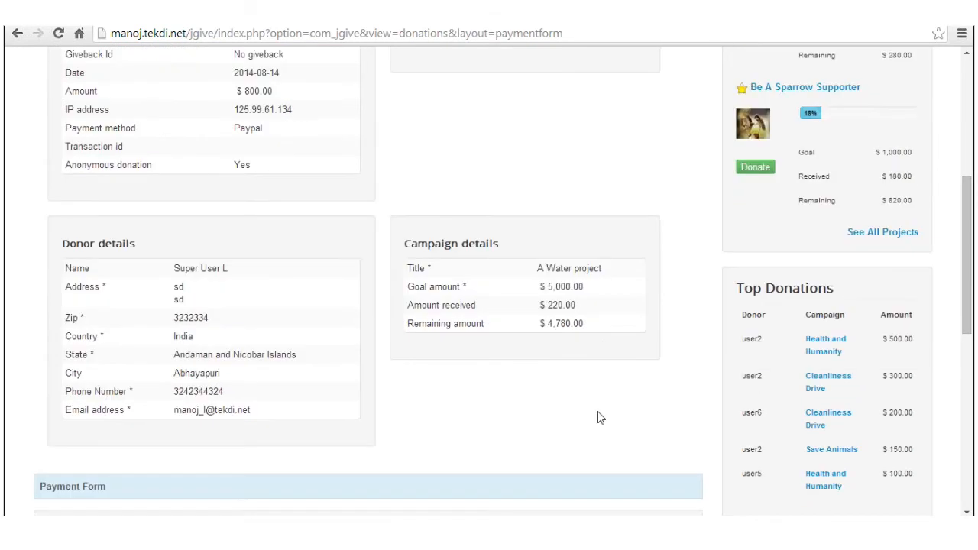
pyautogui.scroll(-2, 599, 406)
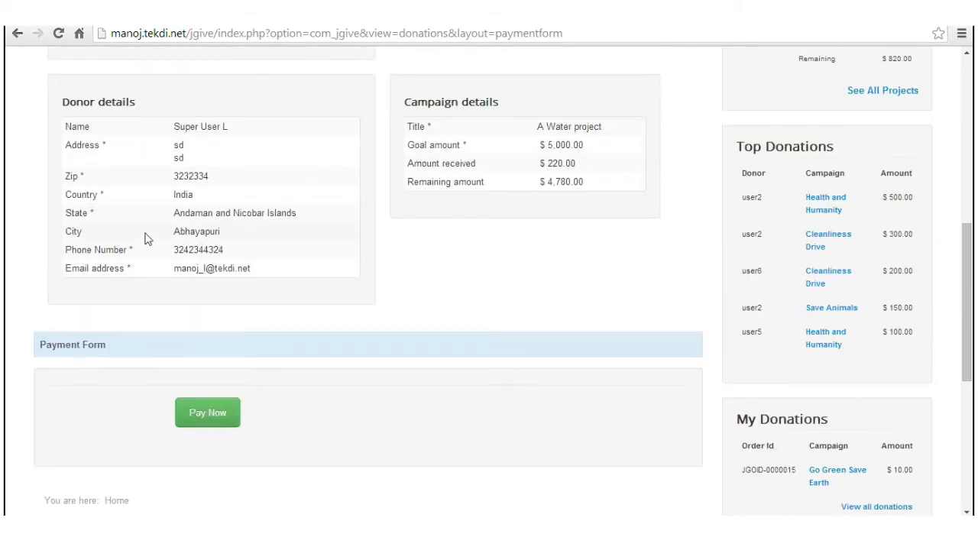
pyautogui.click(198, 428)
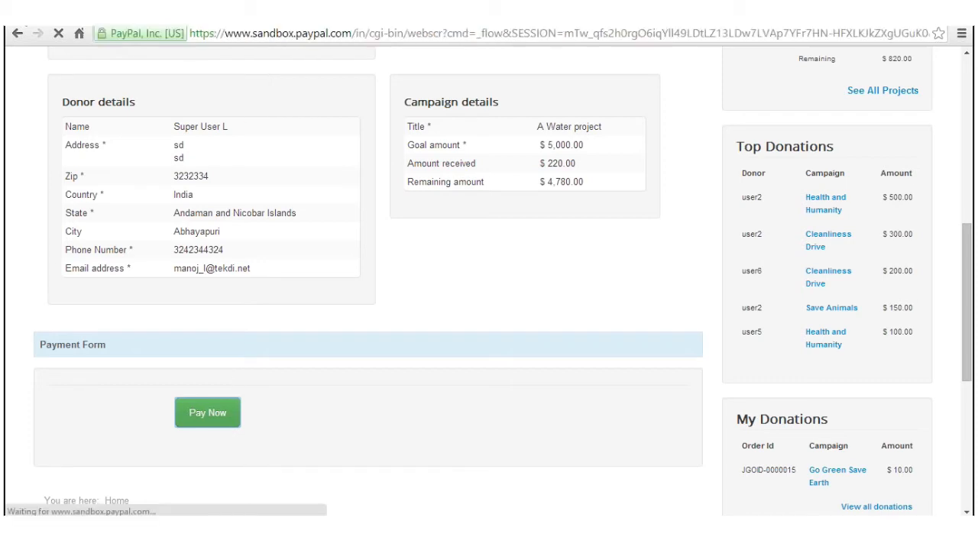
# Step: Copy the sandbox buyer's e-mail address from the Gmail chat and return to the PayPal checkout
pyautogui.hotkey('ctrl', 'Tab')
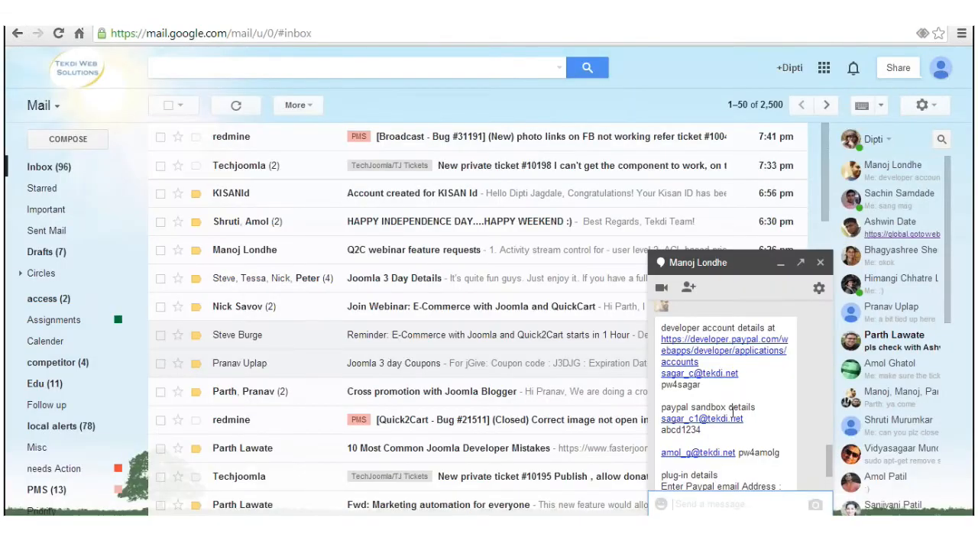
pyautogui.moveTo(749, 409)
pyautogui.mouseDown()
pyautogui.moveTo(754, 418)
pyautogui.moveTo(667, 407)
pyautogui.moveTo(662, 422)
pyautogui.mouseUp()
pyautogui.hotkey('ctrl', 'c')
pyautogui.click(751, 418)
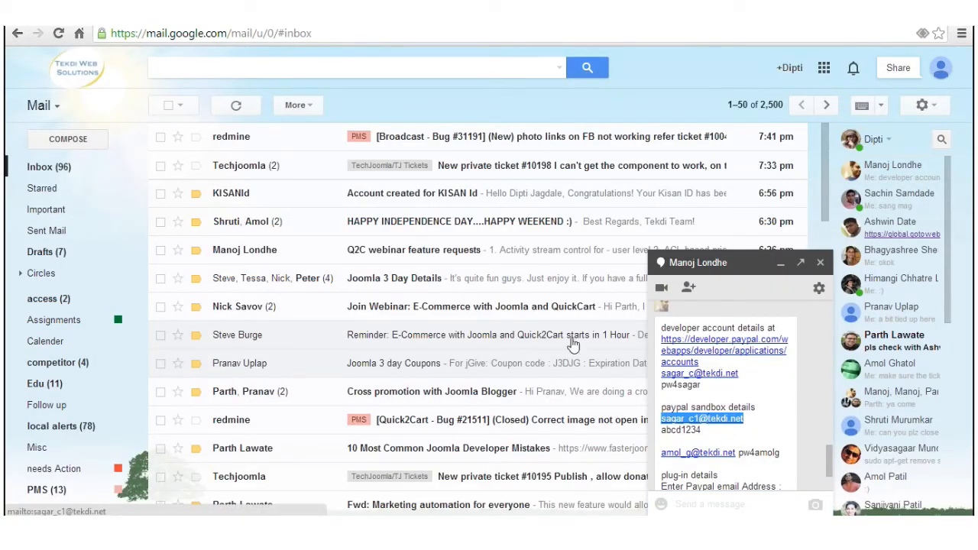
pyautogui.click(535, 14)
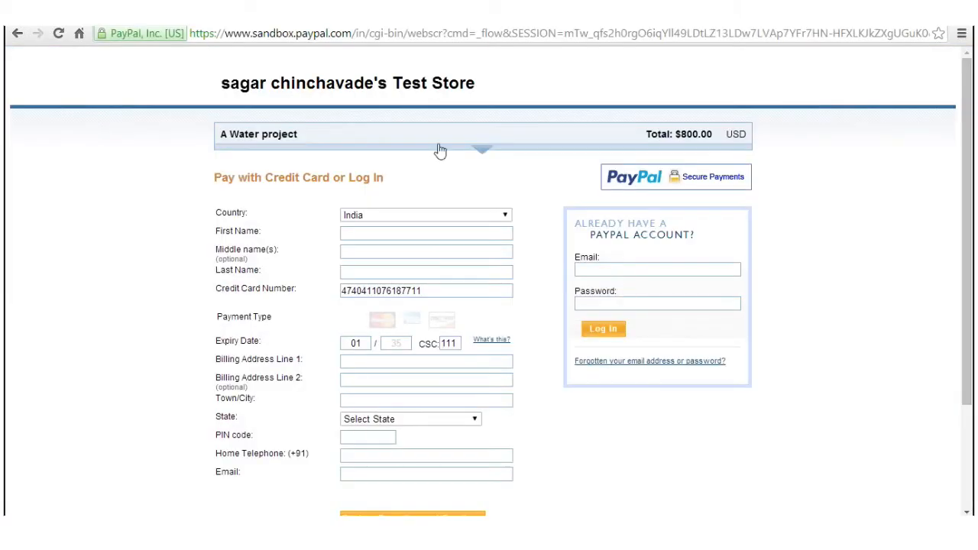
# Step: Expand the order summary and log in to PayPal Sandbox with the pasted buyer e-mail and password
pyautogui.click(483, 149)
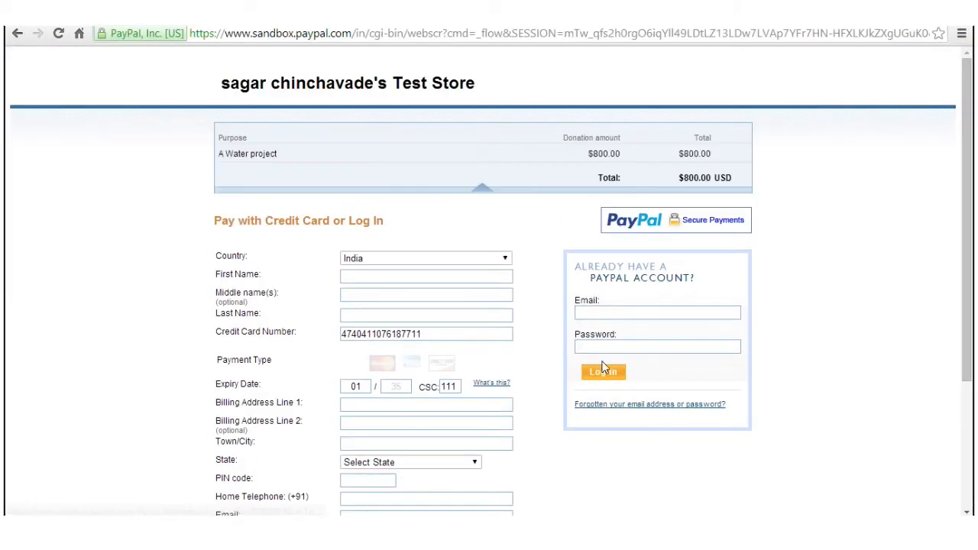
pyautogui.click(619, 313)
pyautogui.hotkey('ctrl', 'v')
pyautogui.click(602, 343)
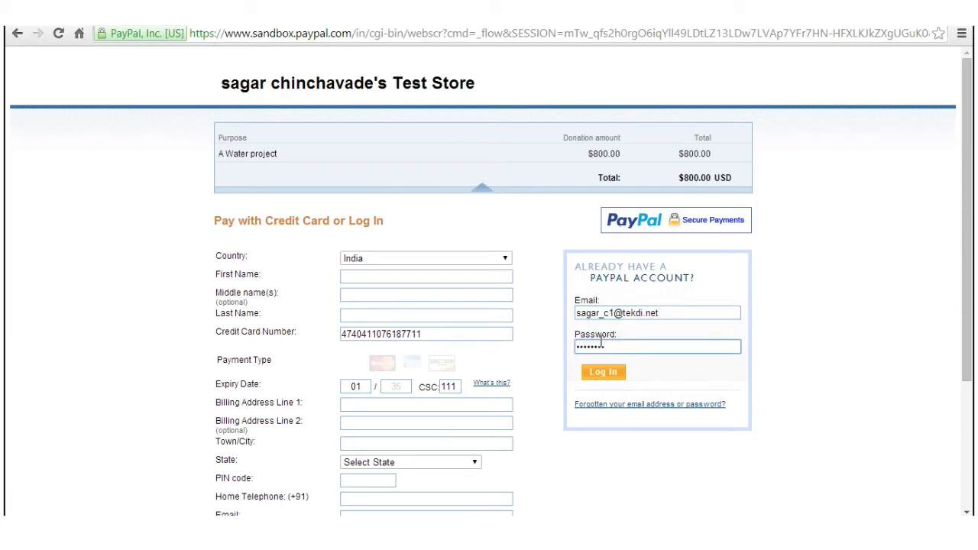
pyautogui.press('Return')
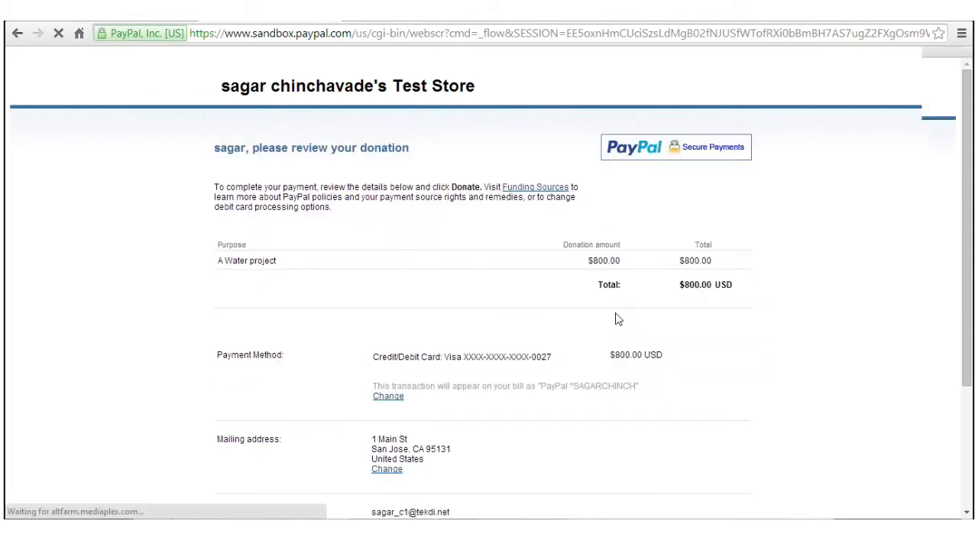
# Step: Confirm the payment with 'Donate $800.00 USD Now' and review the completion page with its confirmation number
pyautogui.scroll(-3, 510, 254)
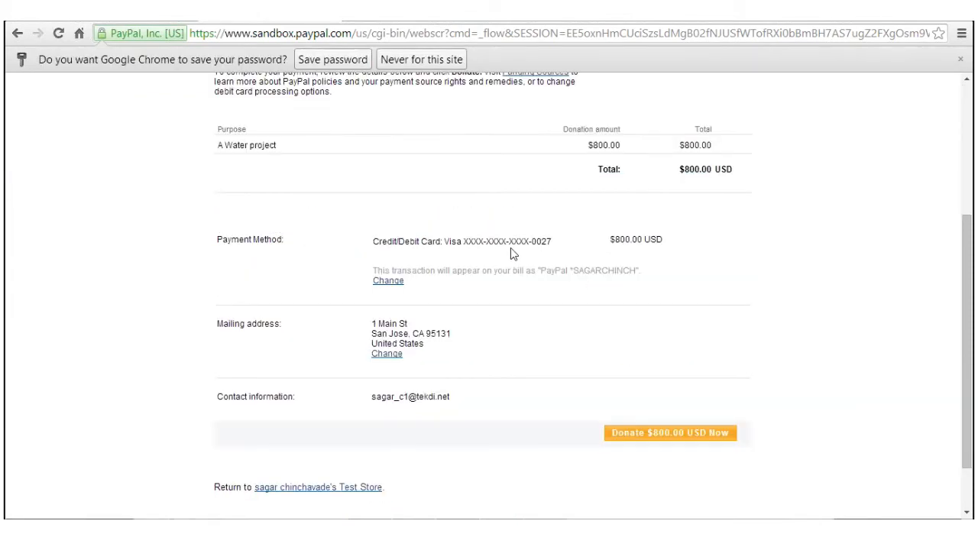
pyautogui.scroll(3, 510, 254)
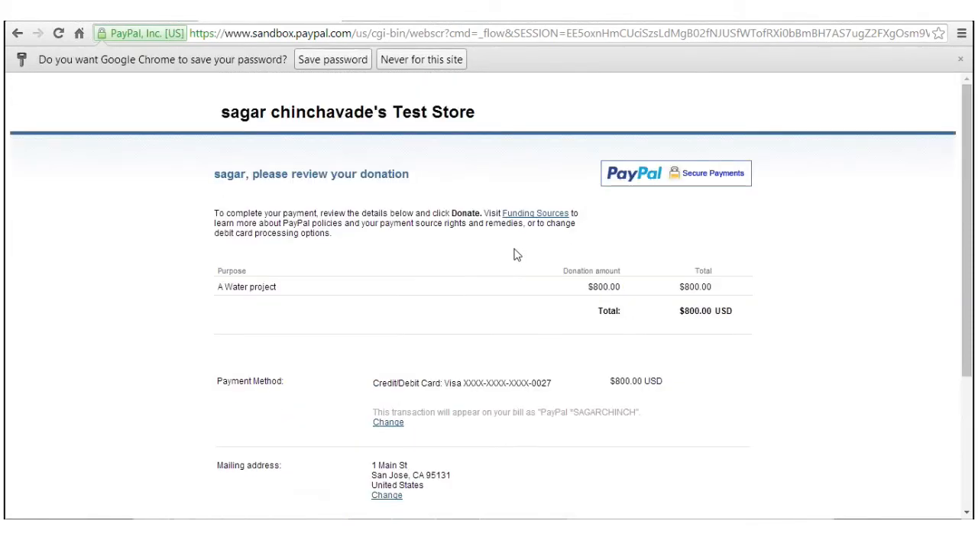
pyautogui.scroll(-3, 524, 271)
pyautogui.click(630, 371)
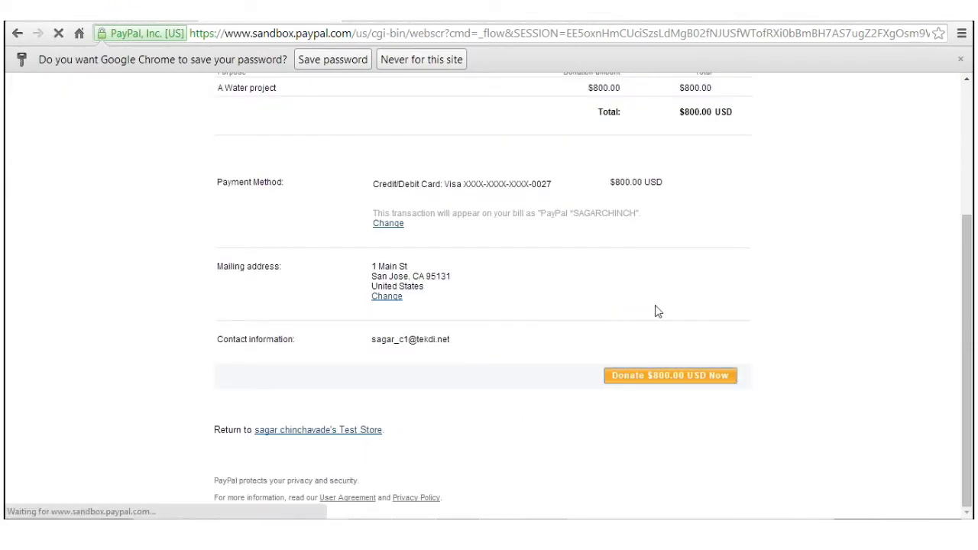
pyautogui.scroll(2, 653, 312)
pyautogui.scroll(-1, 655, 307)
pyautogui.scroll(-1, 654, 308)
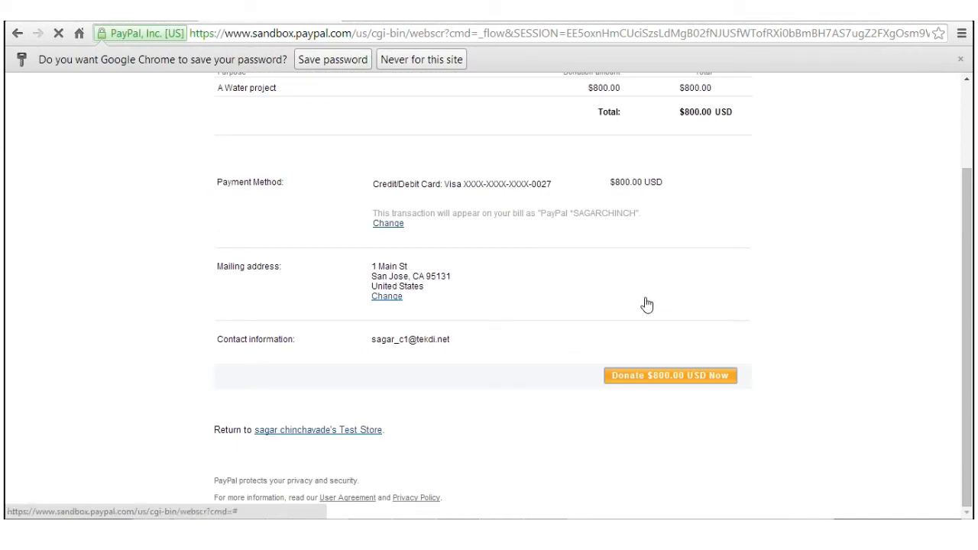
pyautogui.scroll(1, 647, 305)
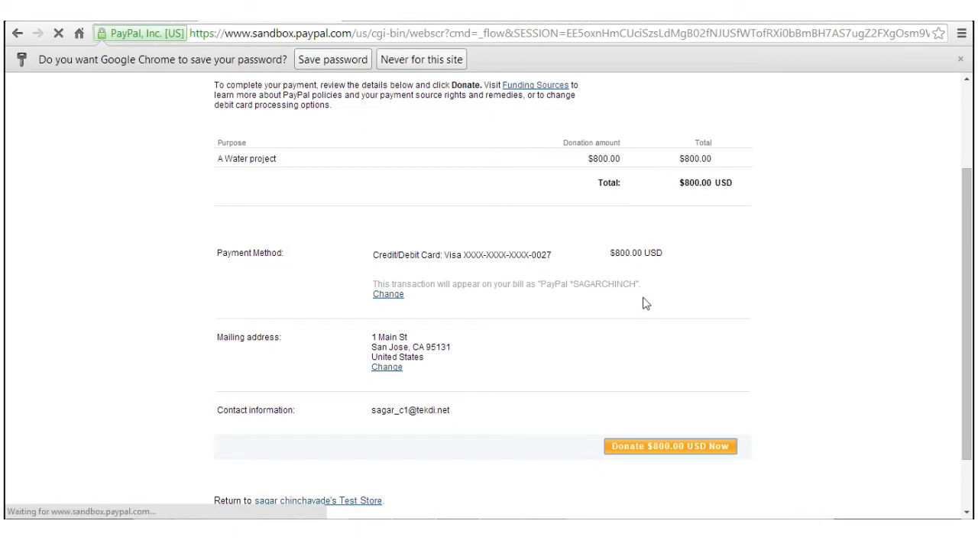
pyautogui.scroll(-1, 643, 304)
pyautogui.scroll(3, 644, 304)
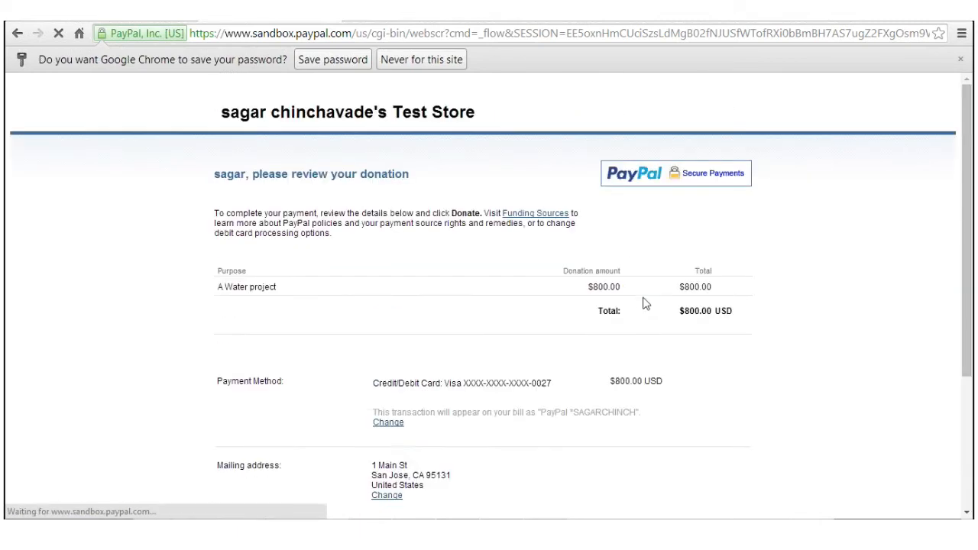
pyautogui.scroll(-3, 643, 304)
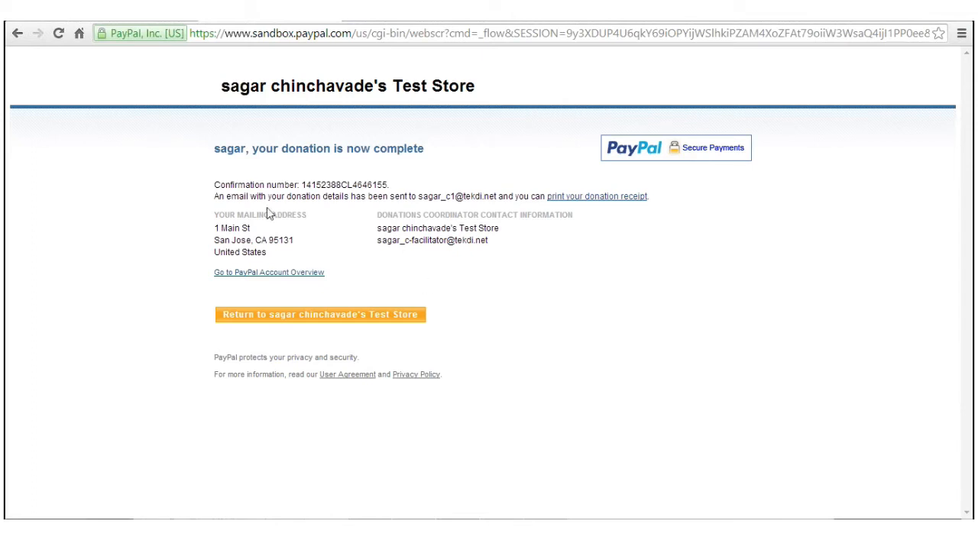
# Step: Return to the jGive site and open donation JGOID-0000016 from My Donations, showing $800.00 Confirmed
pyautogui.moveTo(374, 151); pyautogui.dragTo(431, 149)
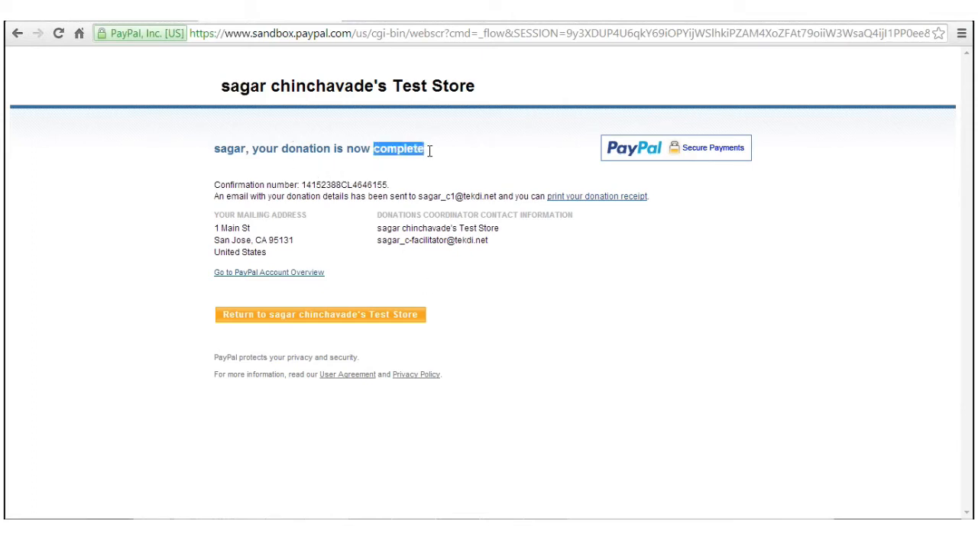
pyautogui.click(355, 317)
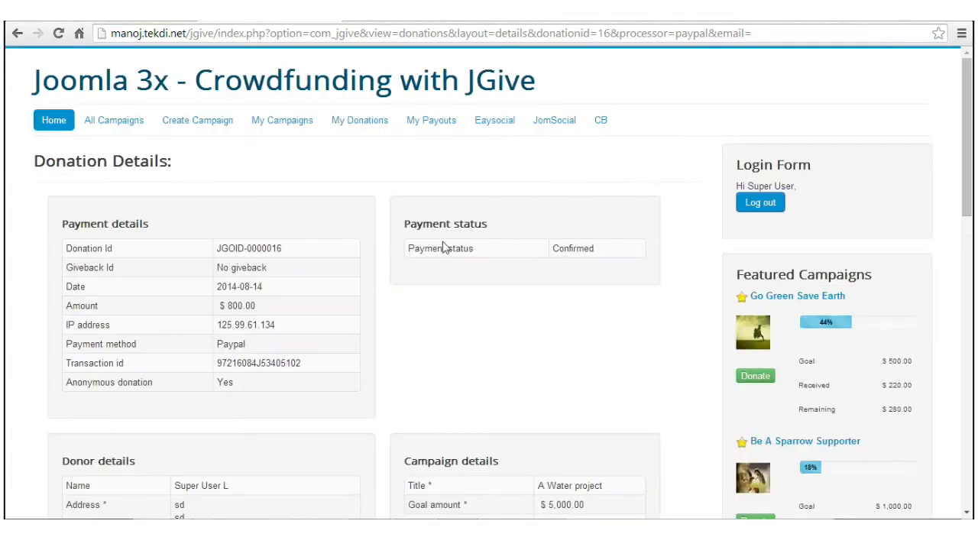
pyautogui.moveTo(408, 247); pyautogui.dragTo(601, 253)
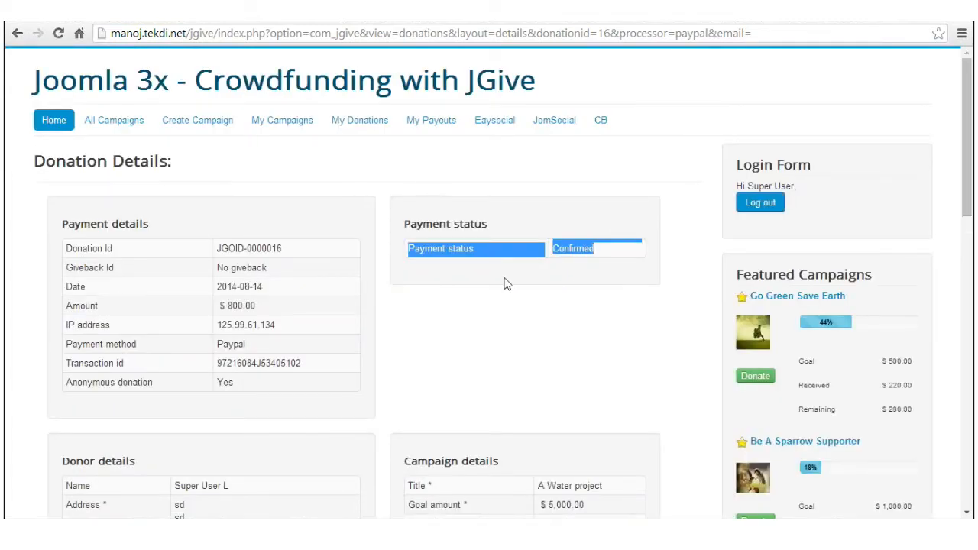
pyautogui.click(356, 130)
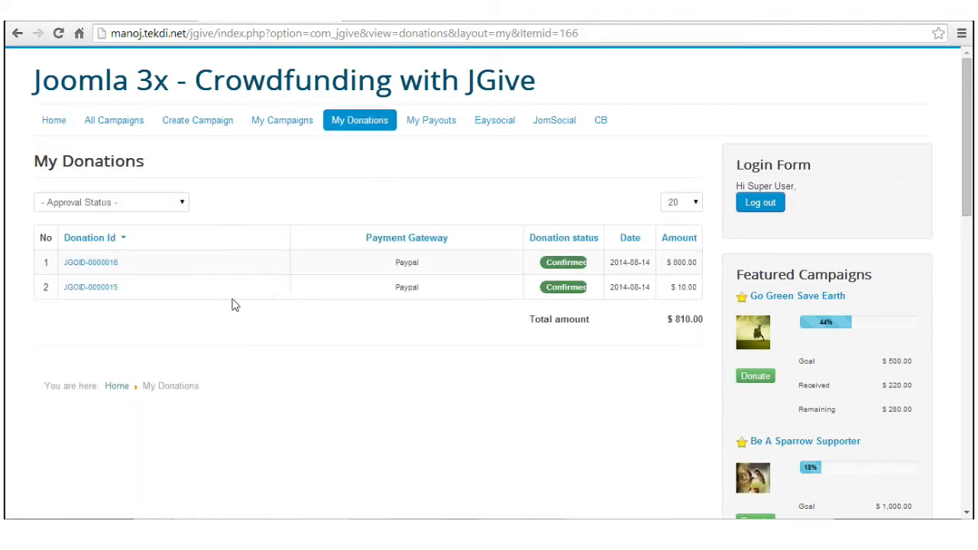
pyautogui.click(107, 264)
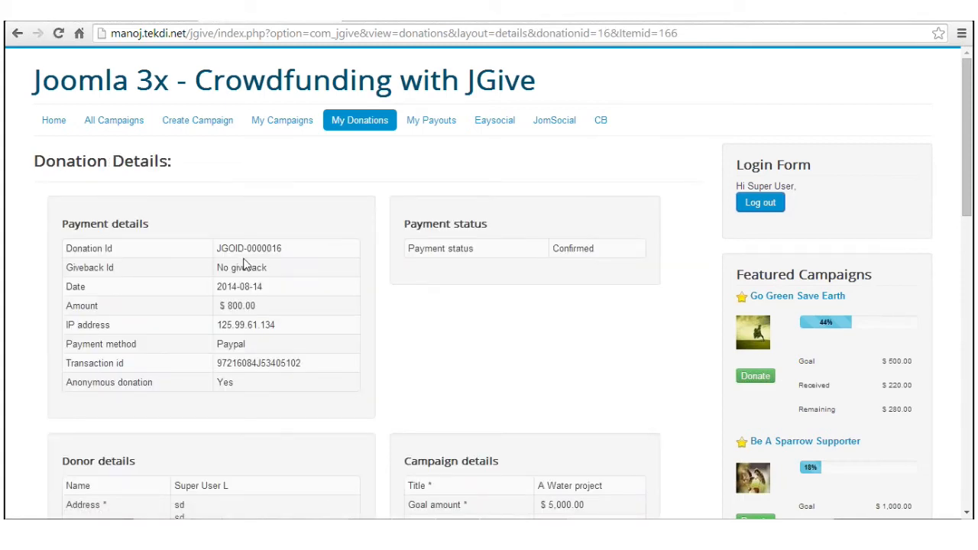
pyautogui.scroll(-4, 244, 264)
pyautogui.scroll(4, 245, 263)
pyautogui.scroll(-2, 244, 264)
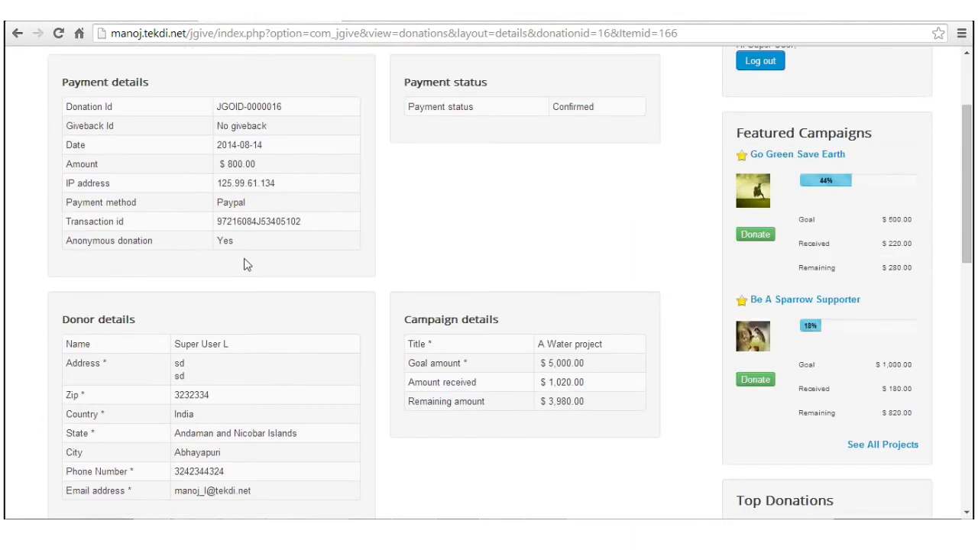
pyautogui.scroll(2, 246, 264)
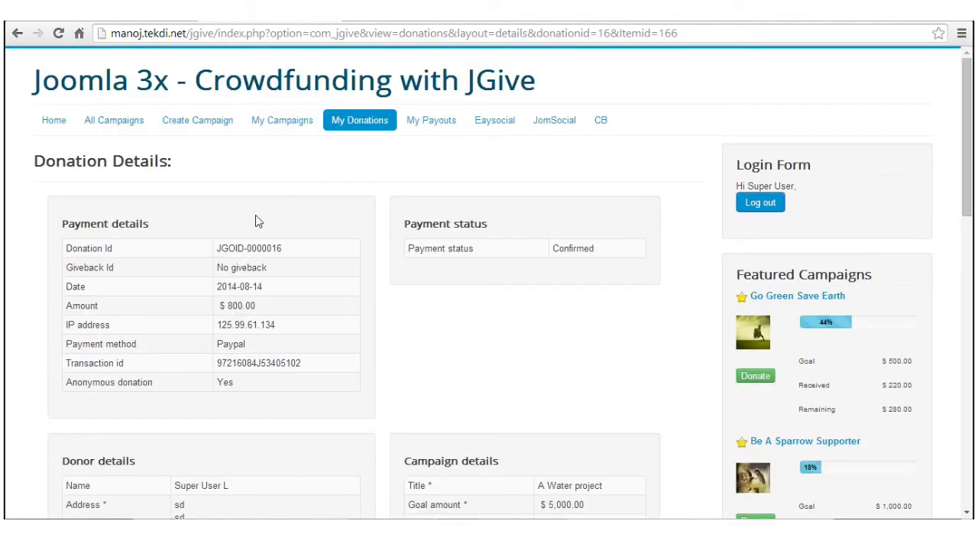
# Step: Open A Water project from the campaigns list and check it shows $1,020.00 of $5,000.00, 20.40% funded
pyautogui.click(113, 125)
pyautogui.scroll(-2, 466, 340)
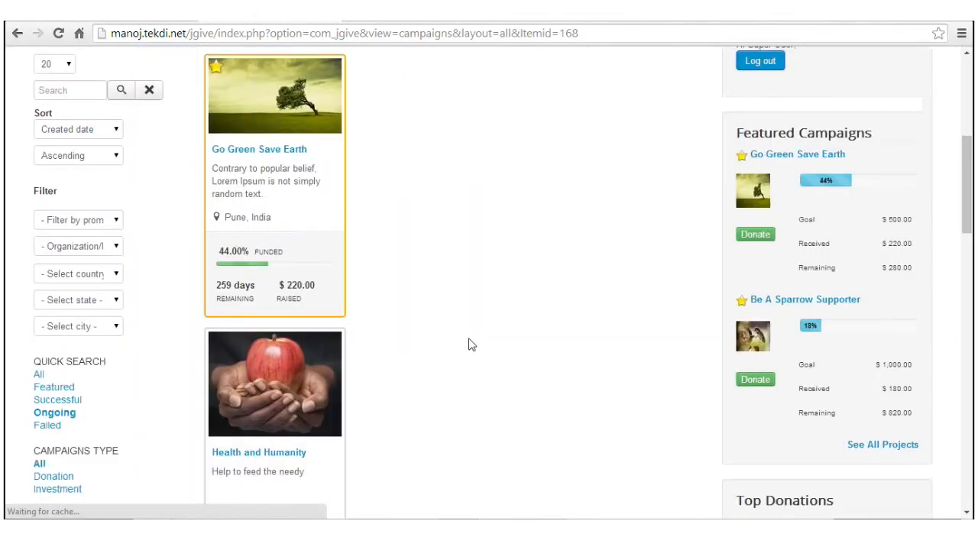
pyautogui.scroll(-4, 470, 344)
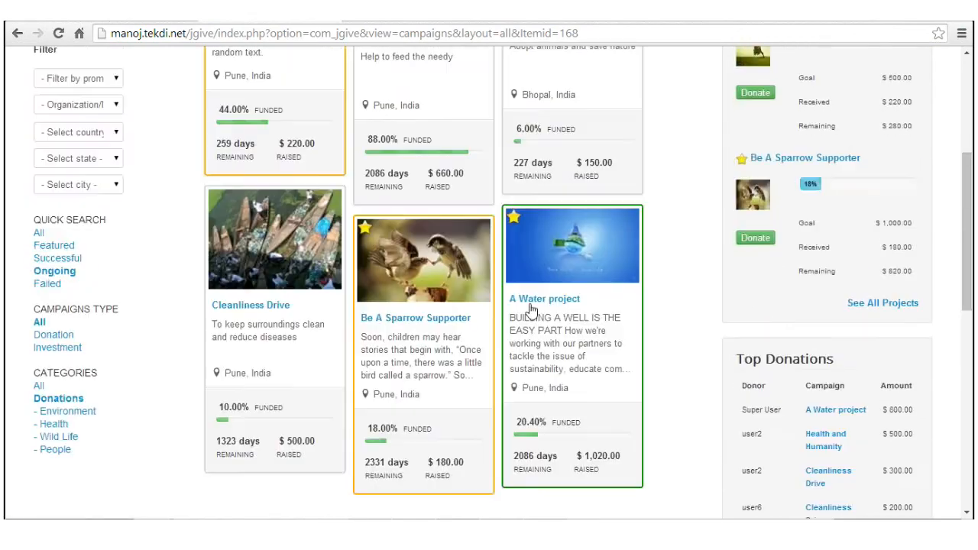
pyautogui.click(532, 305)
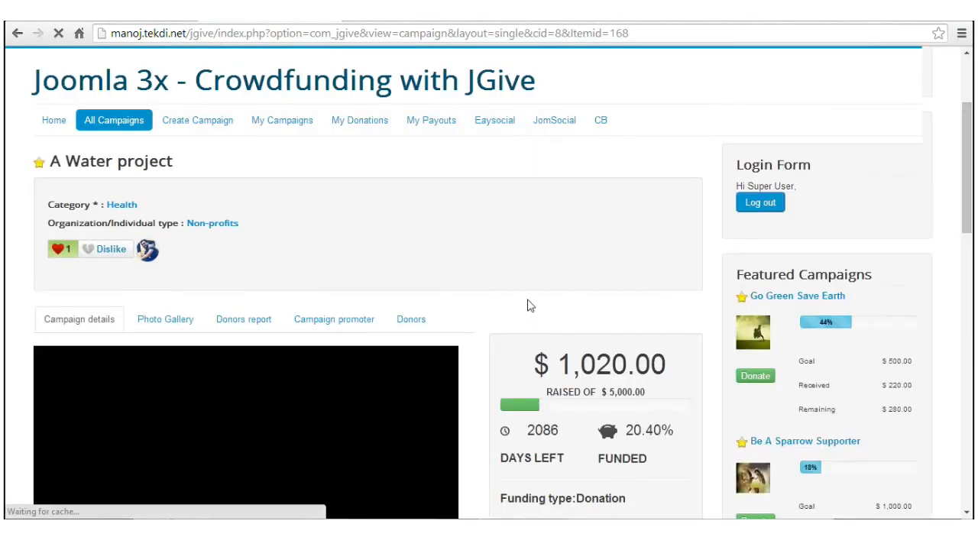
pyautogui.scroll(-3, 530, 303)
pyautogui.scroll(2, 530, 304)
pyautogui.moveTo(557, 294); pyautogui.dragTo(667, 300)
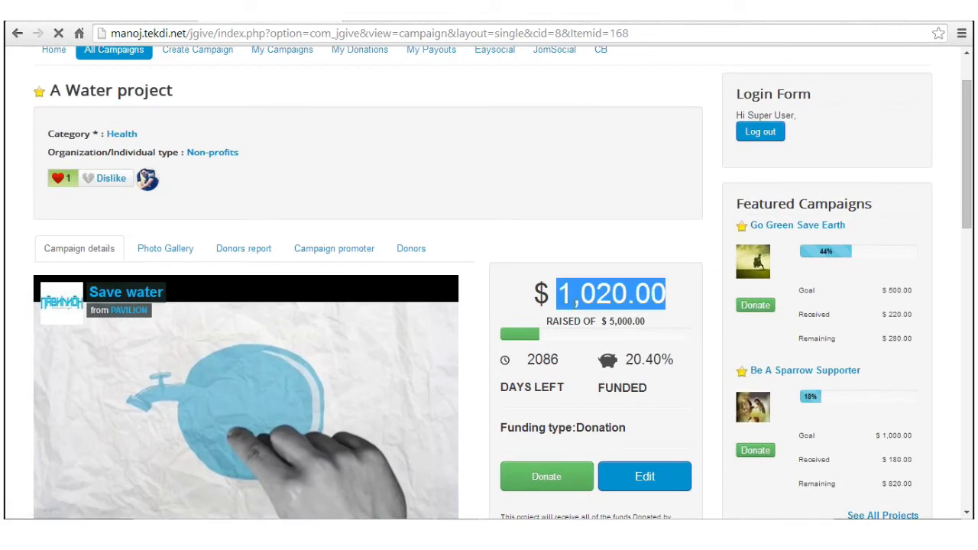
pyautogui.scroll(1, 586, 310)
pyautogui.scroll(-2, 589, 309)
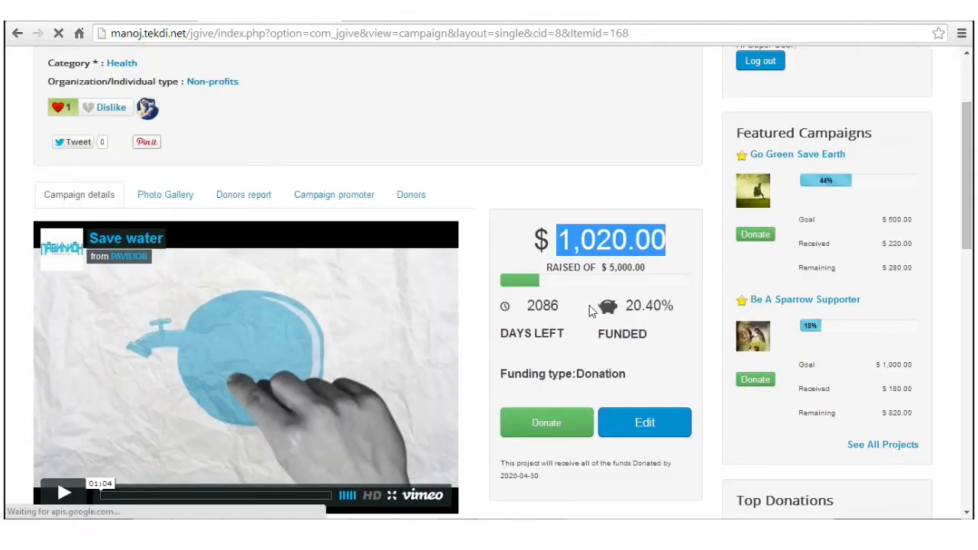
pyautogui.scroll(2, 609, 329)
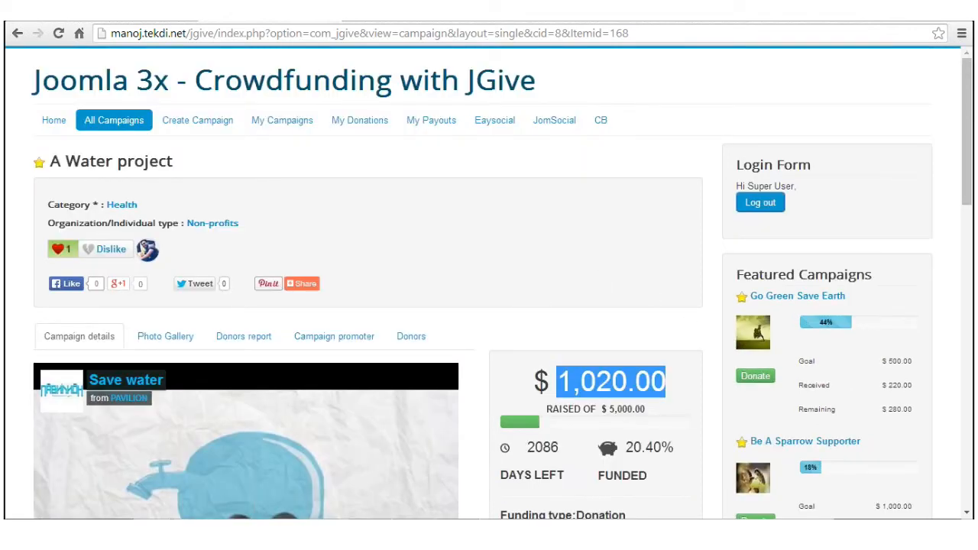
pyautogui.scroll(-2, 701, 231)
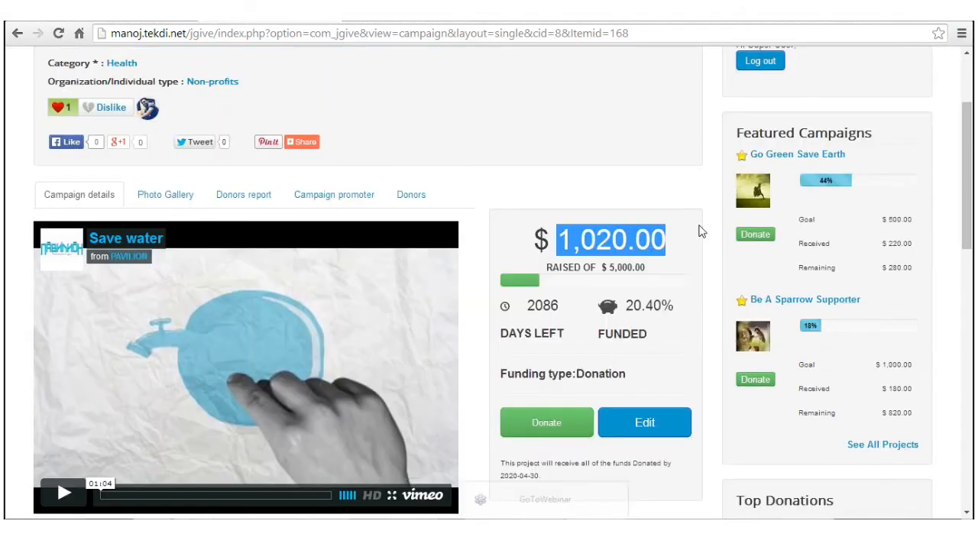
pyautogui.scroll(2, 595, 236)
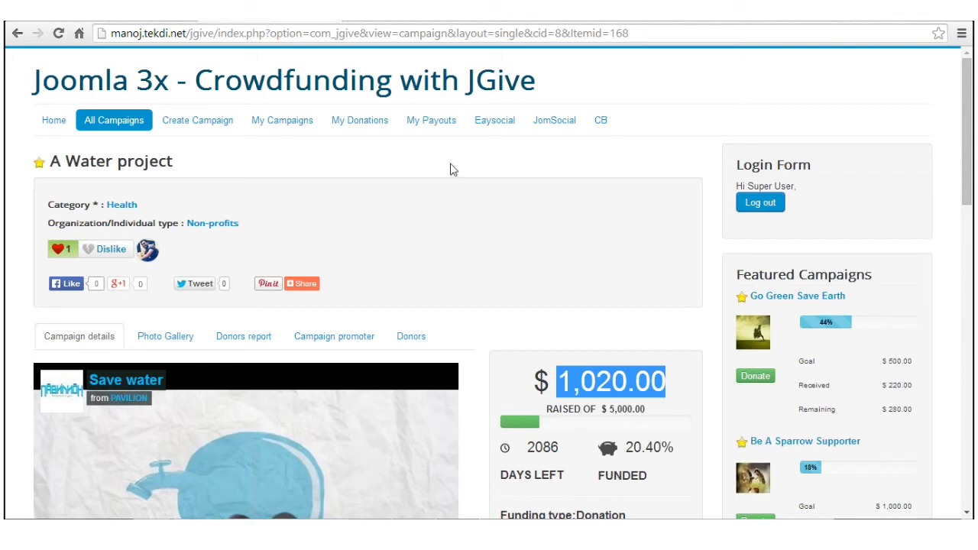
# Step: Search 'socialarchitecht' in a new tab and open the Social Architect website from the results
pyautogui.click(346, 21)
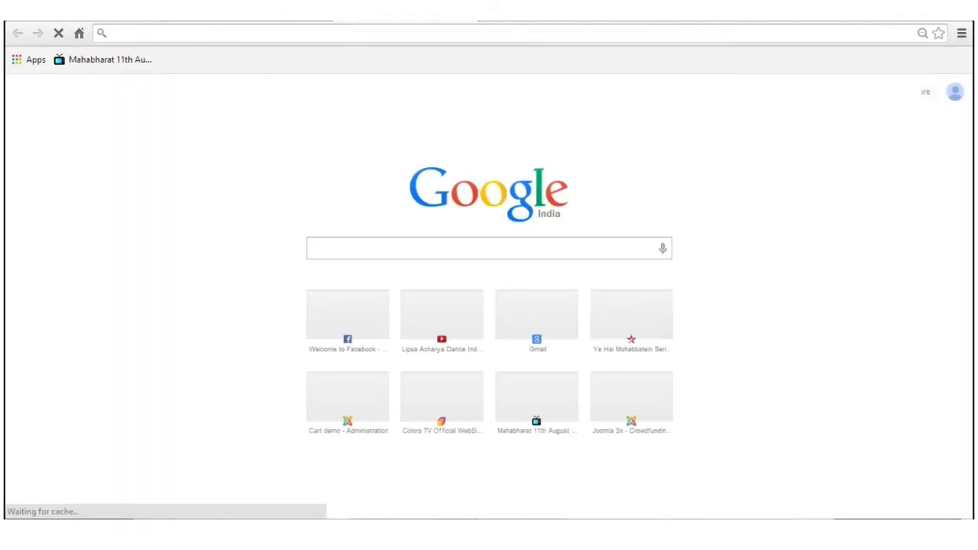
pyautogui.write('socia')
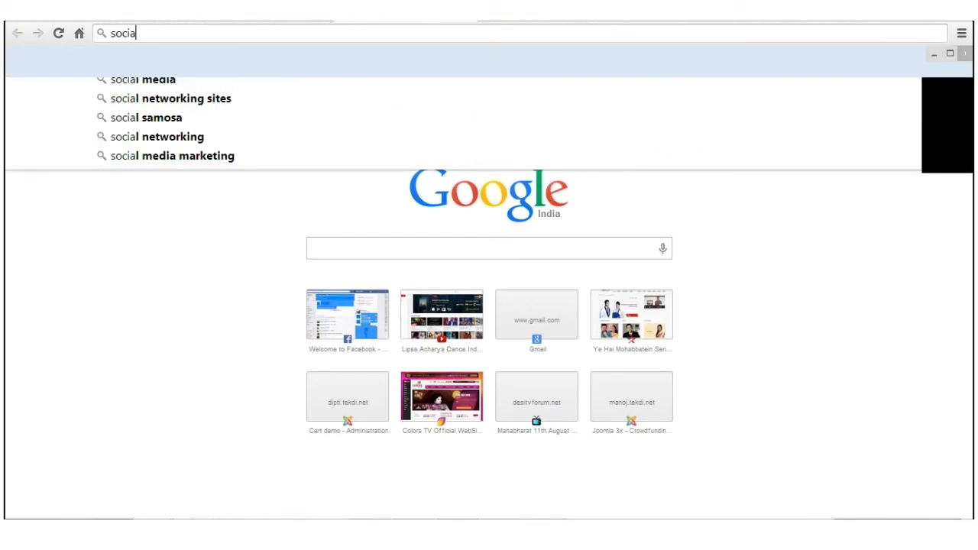
pyautogui.write('larchit')
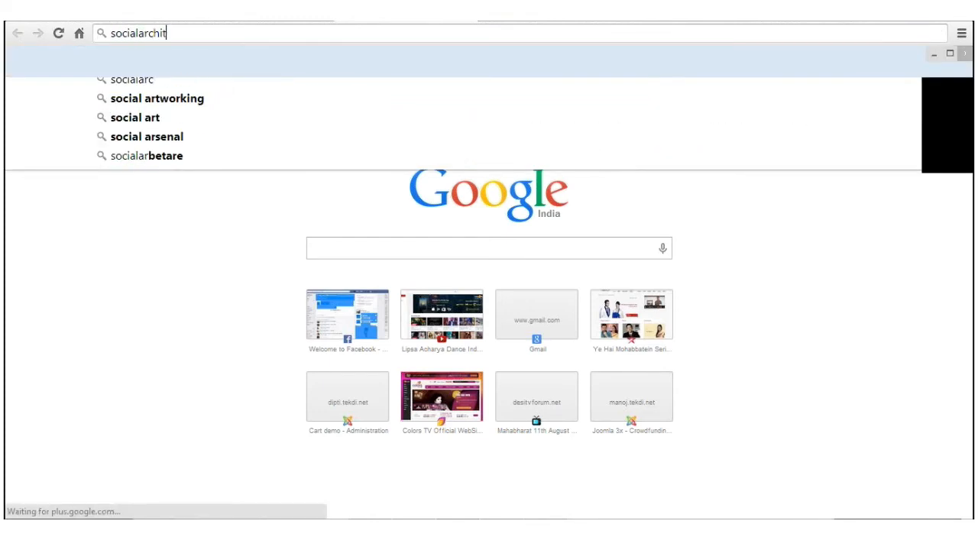
pyautogui.write('echt')
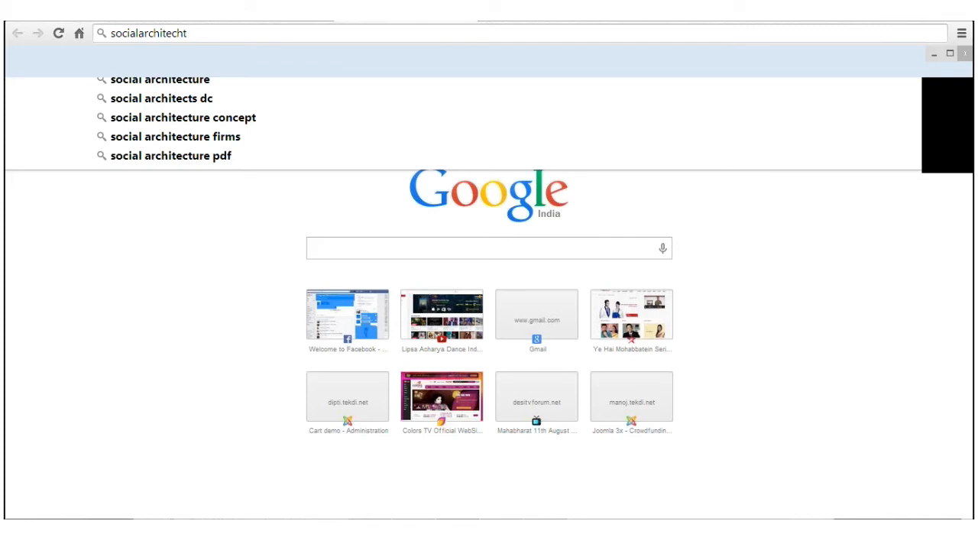
pyautogui.press('Return')
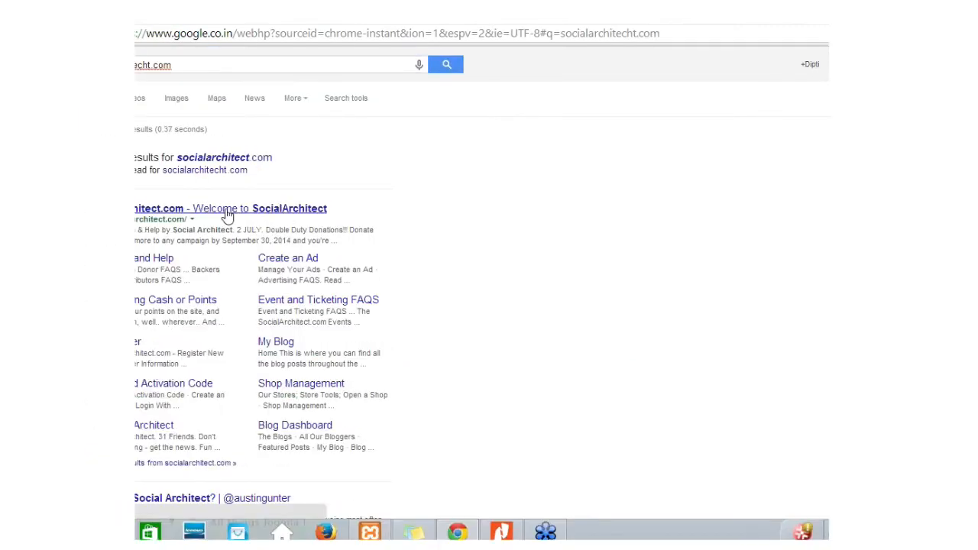
pyautogui.click(227, 214)
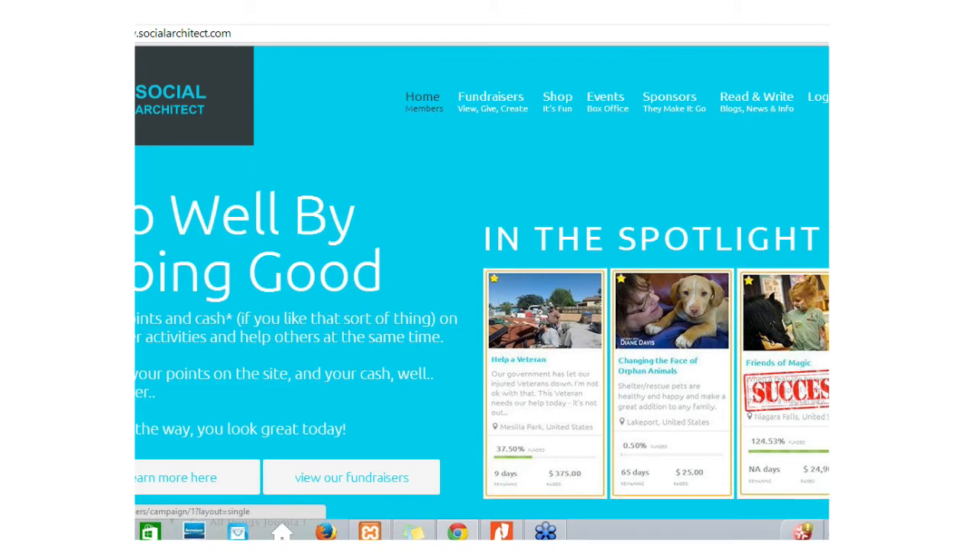
# Step: Open View All Fundraisers from the Fundraisers menu and scroll through cards like Wheelchair For Nate
pyautogui.scroll(-2, 482, 291)
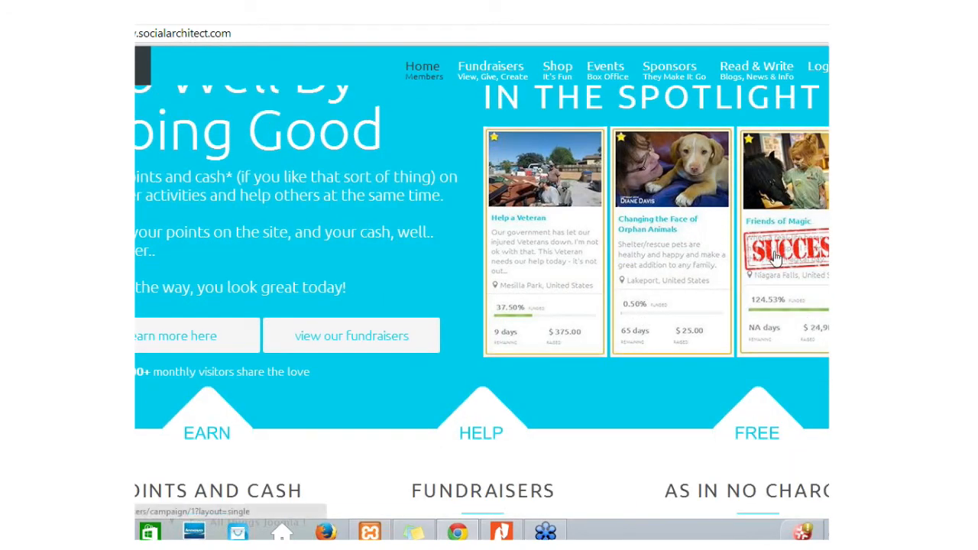
pyautogui.scroll(2, 797, 284)
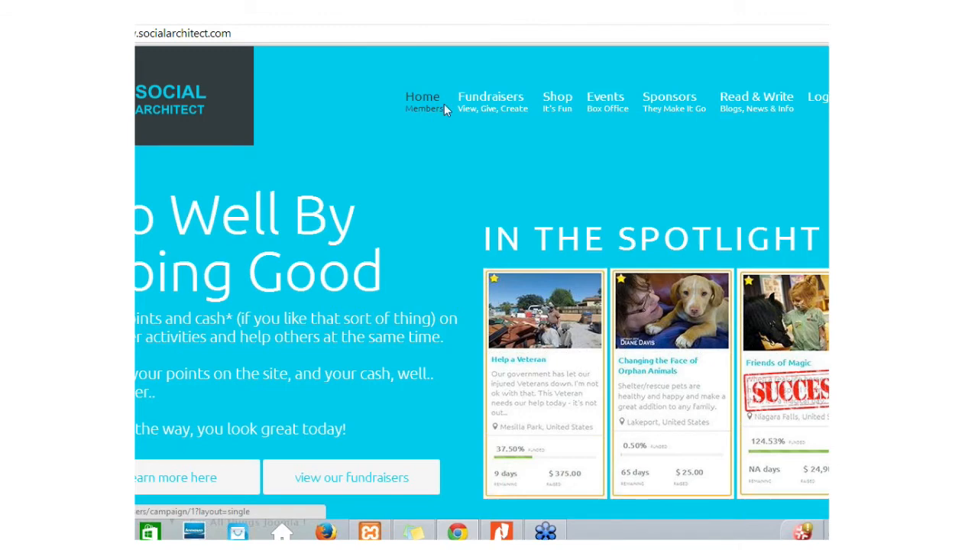
pyautogui.moveTo(490, 100)
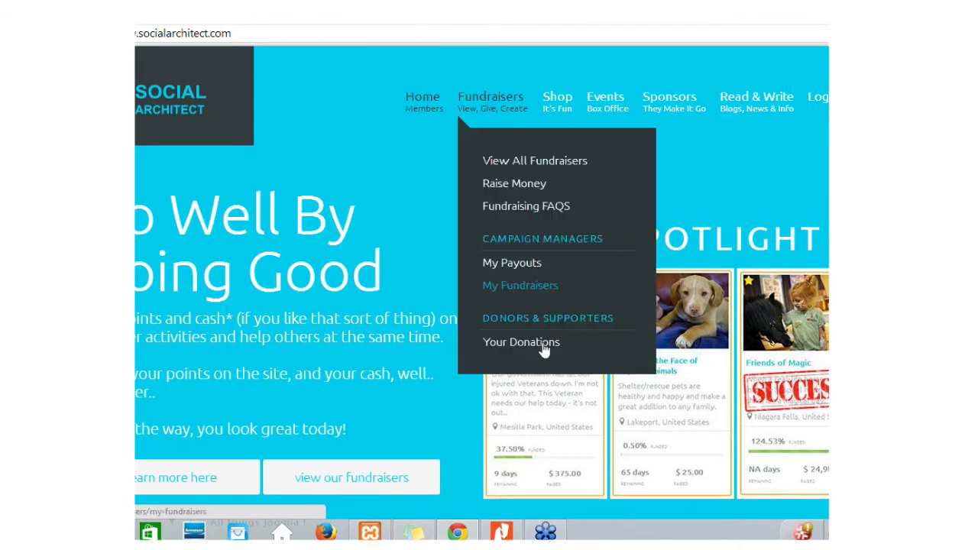
pyautogui.click(533, 162)
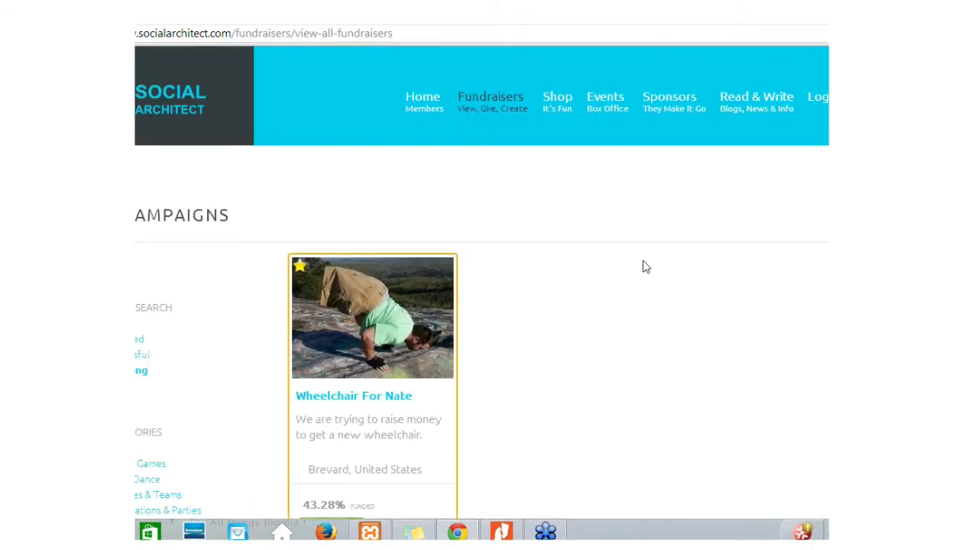
pyautogui.scroll(-1, 615, 262)
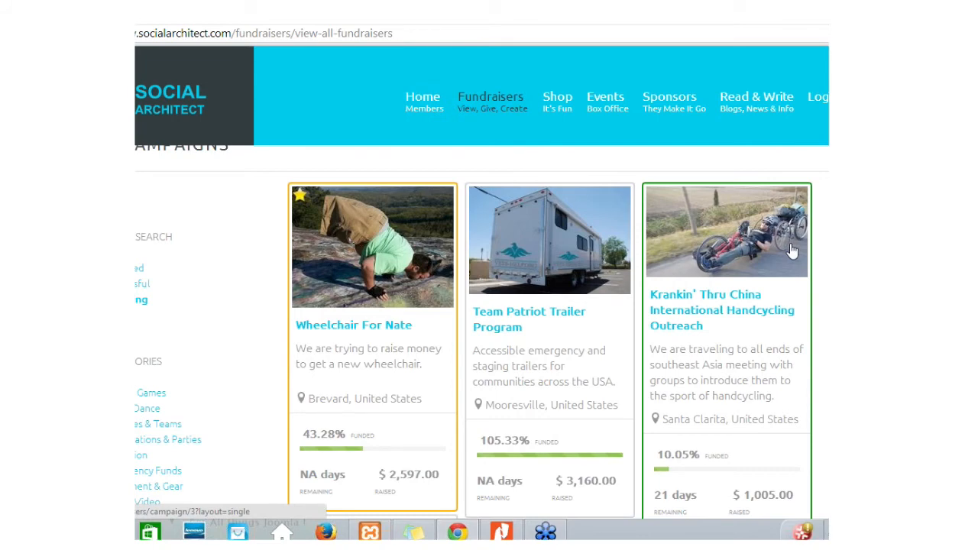
pyautogui.scroll(-1, 791, 250)
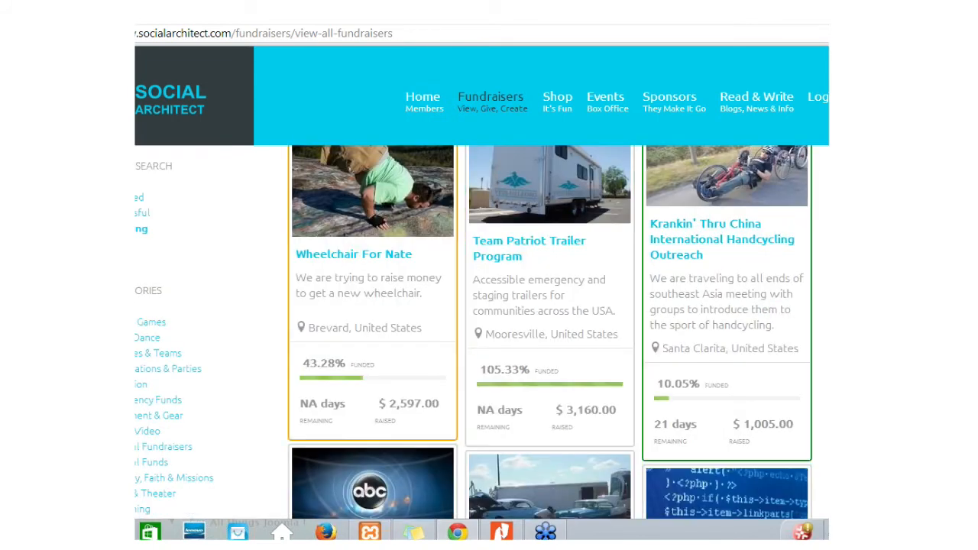
pyautogui.scroll(-1, 802, 310)
pyautogui.scroll(1, 816, 307)
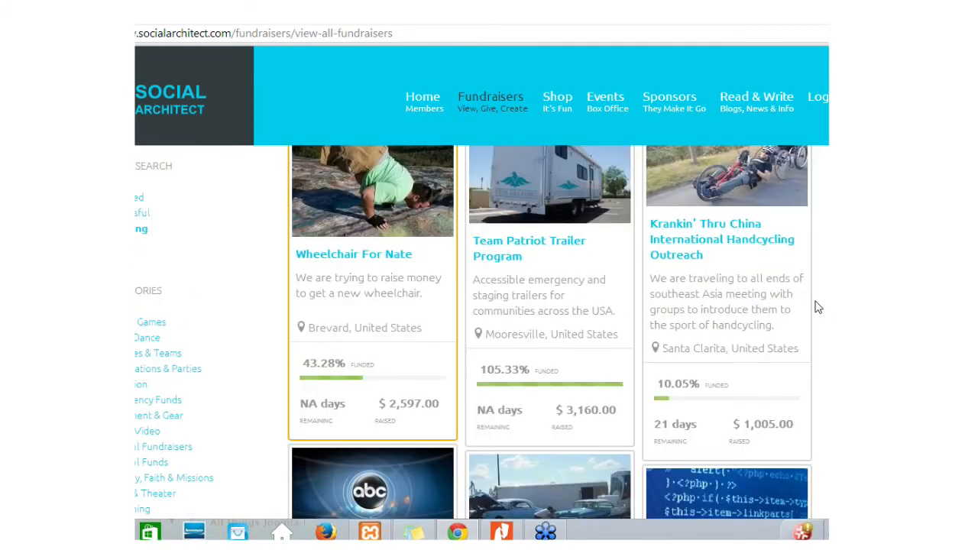
pyautogui.scroll(-1, 709, 431)
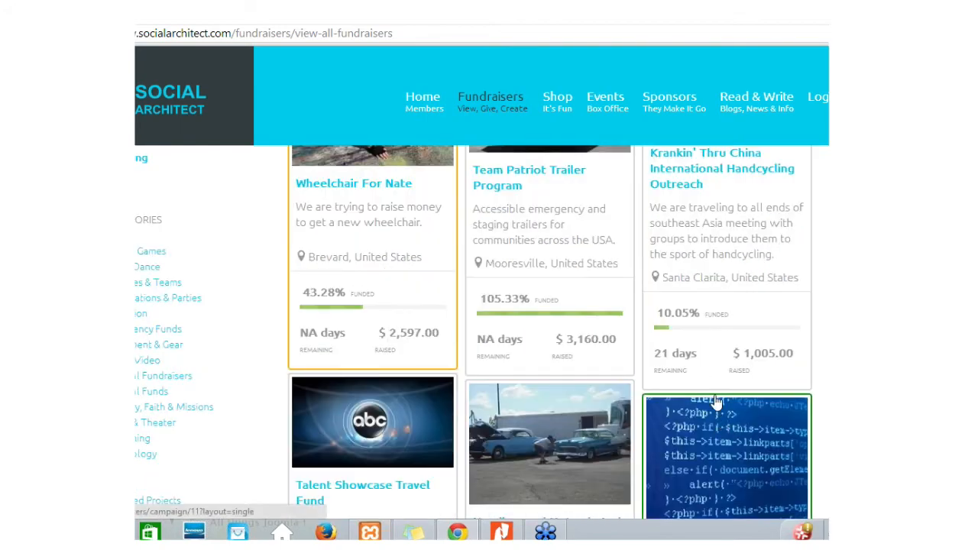
pyautogui.scroll(-2, 716, 401)
pyautogui.scroll(4, 604, 324)
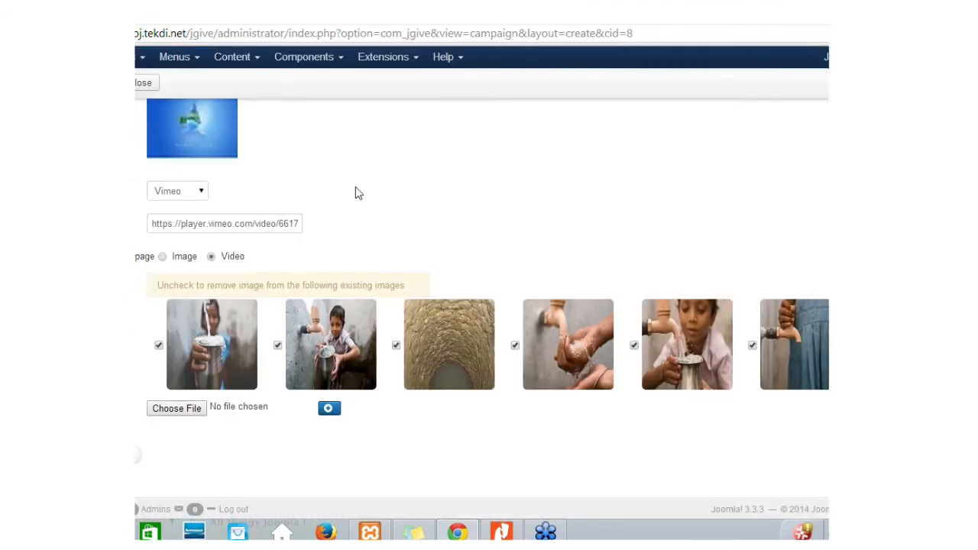
# Step: View the Reports page showing A Water project's 4 donations totalling $1,020.00, then start the photo gallery slide
pyautogui.scroll(2, 442, 266)
pyautogui.scroll(2, 458, 262)
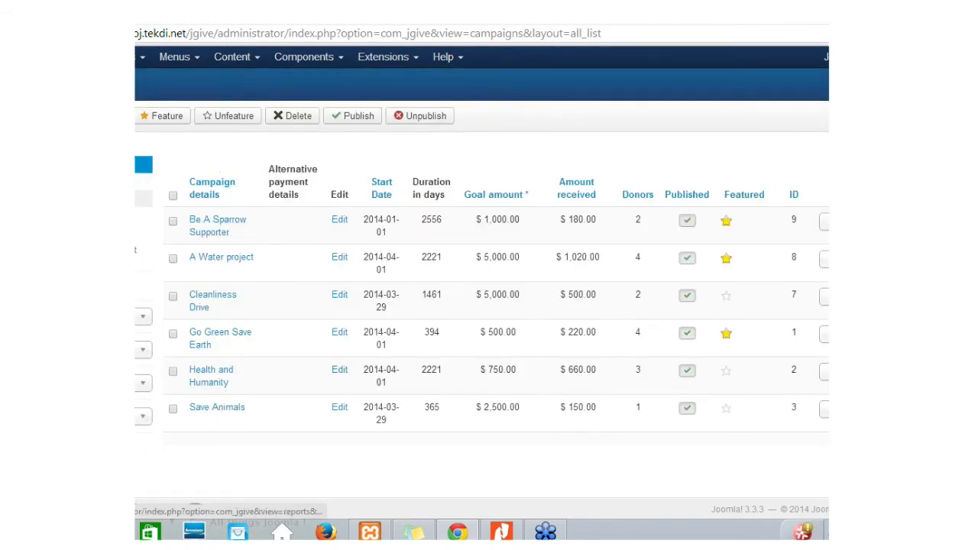
pyautogui.click(143, 199)
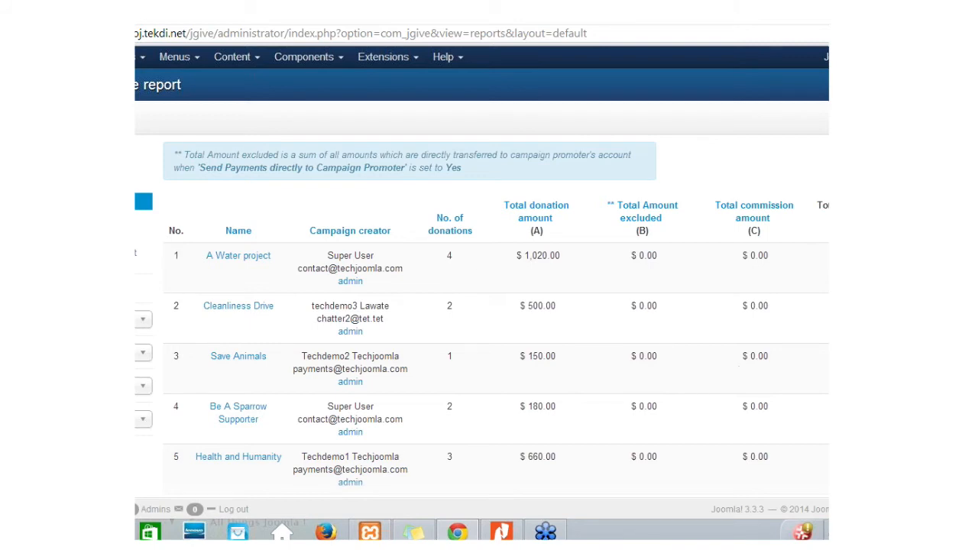
pyautogui.click(502, 531)
pyautogui.click(705, 253)
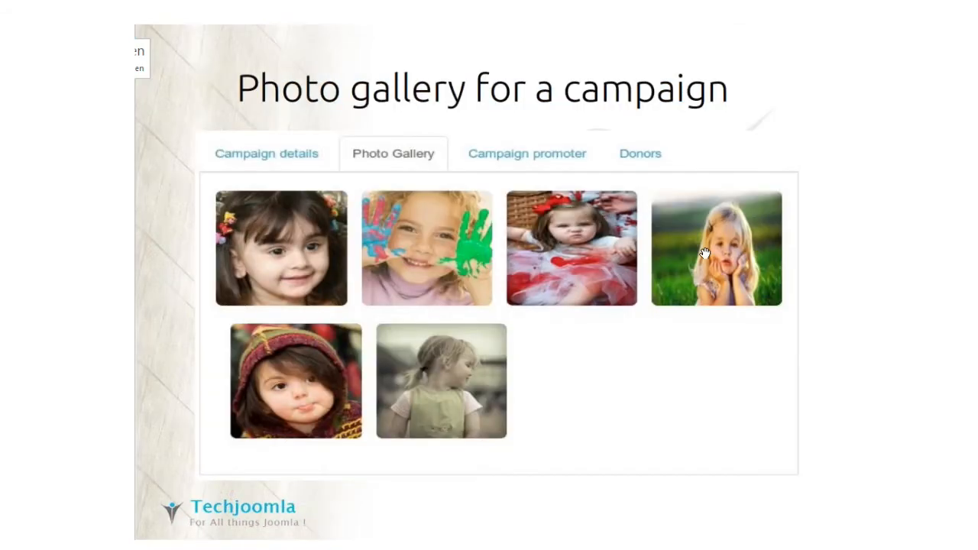
# Step: Step through the campaign video, Create a Campaign, Checkout and Guest Donations slides to Paypal Recurring Donations
pyautogui.click(705, 253)
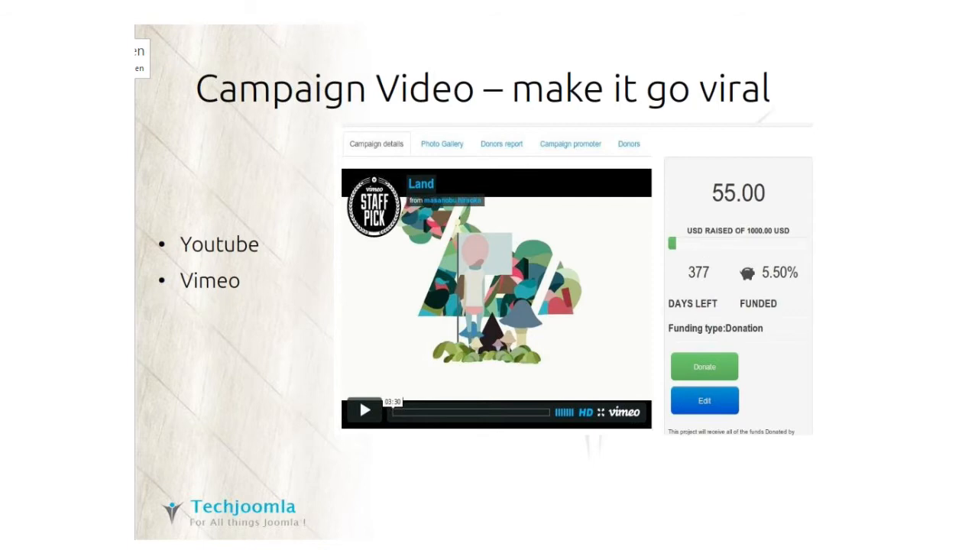
pyautogui.press('Right')
pyautogui.press('Right')
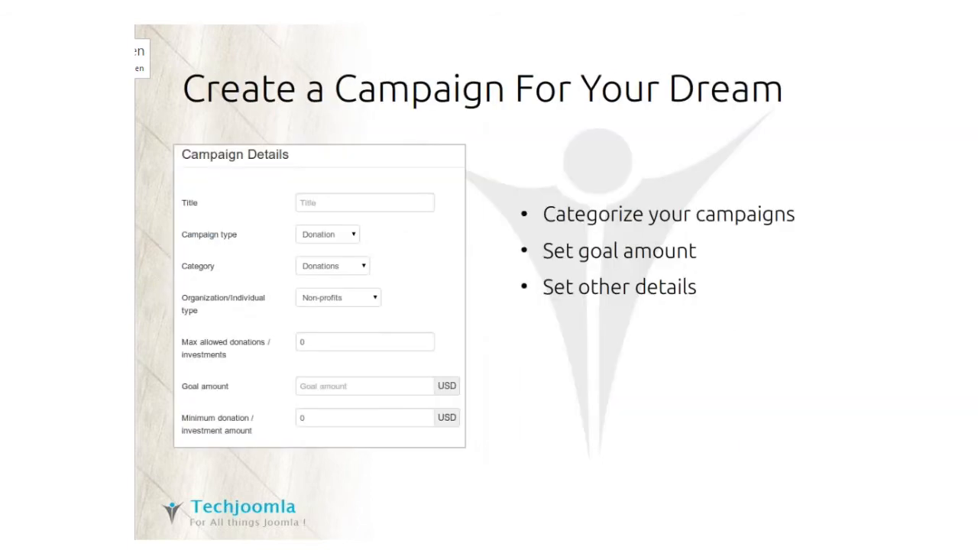
pyautogui.press('Right')
pyautogui.press('Right')
pyautogui.press('Right')
pyautogui.press('Right')
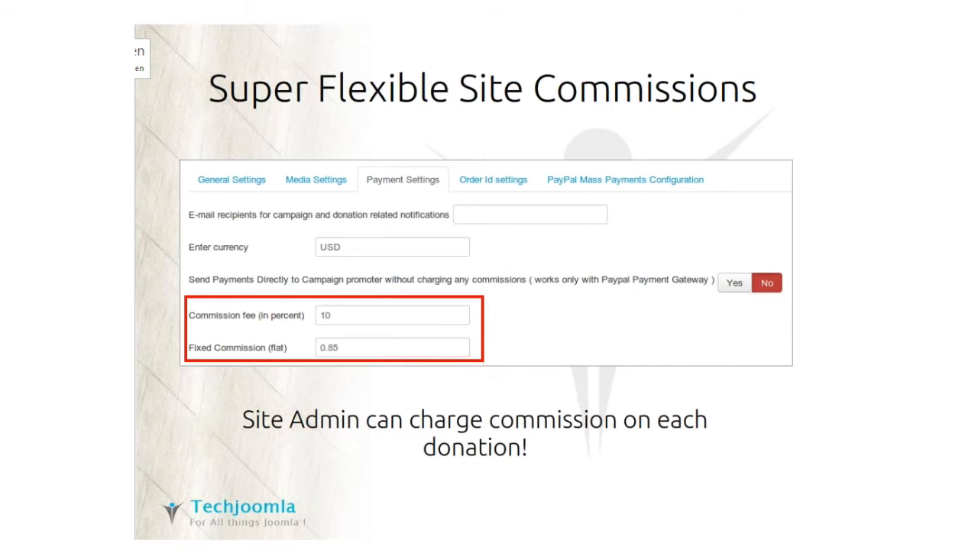
pyautogui.press('Right')
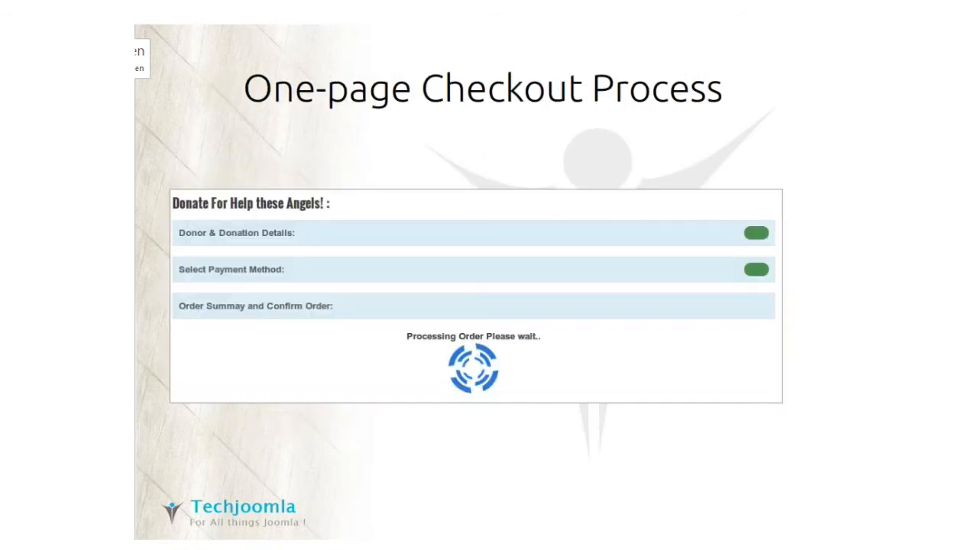
pyautogui.press('Right')
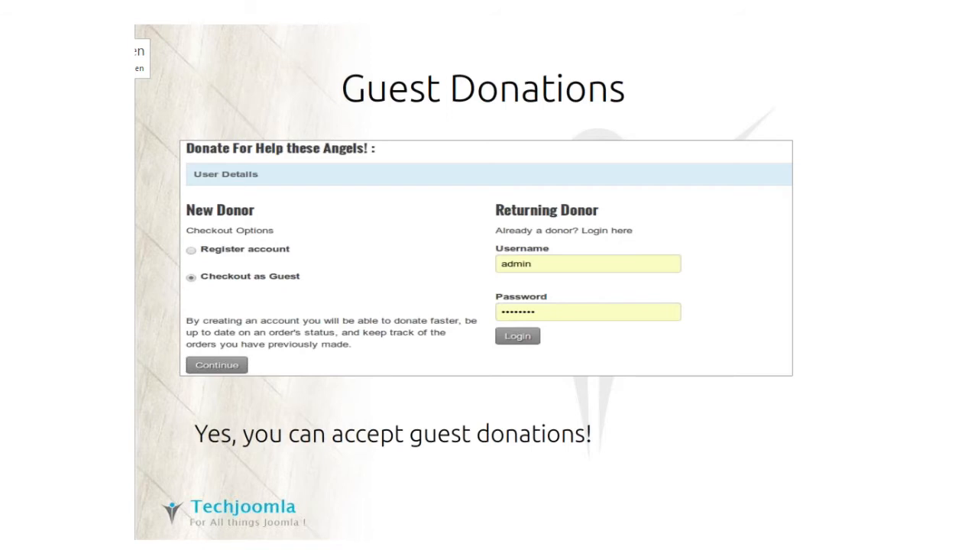
pyautogui.press('Right')
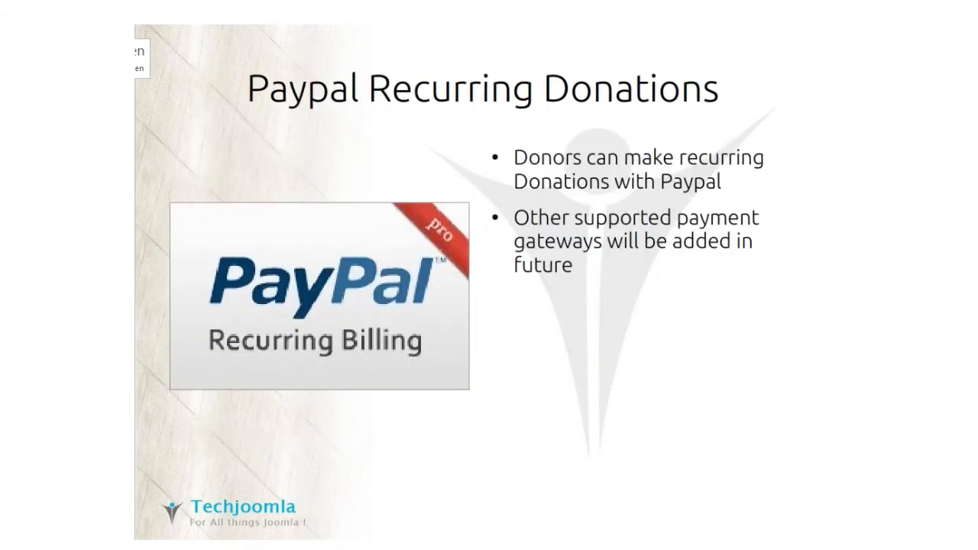
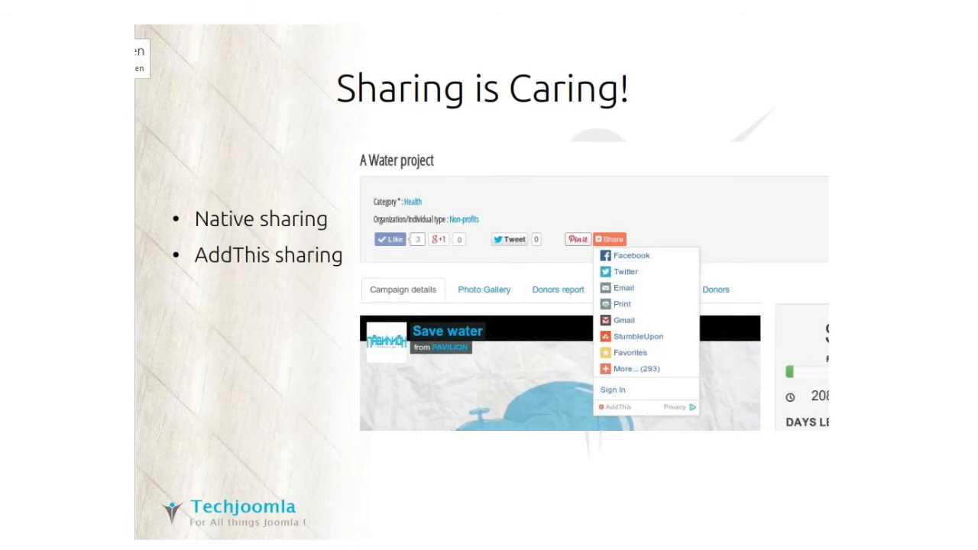
# Step: Advance from View Campaign Details through My Campaigns, Donations and Payouts to the Donations Module slide
pyautogui.press('Right')
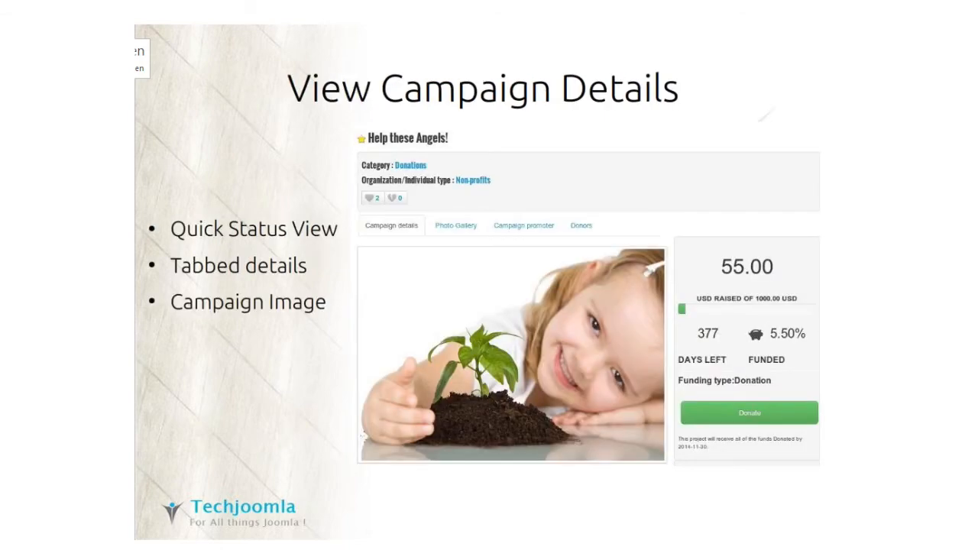
pyautogui.press('Right')
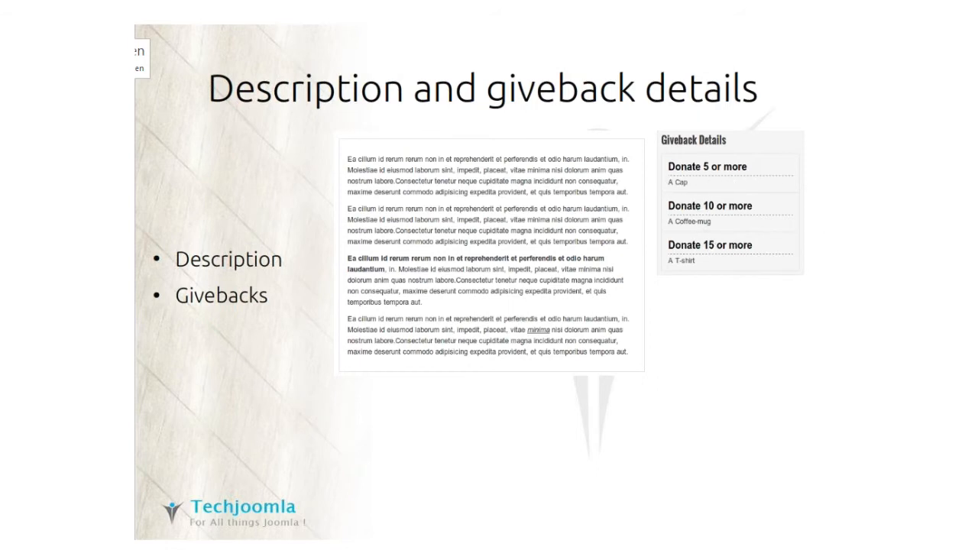
pyautogui.press('Right')
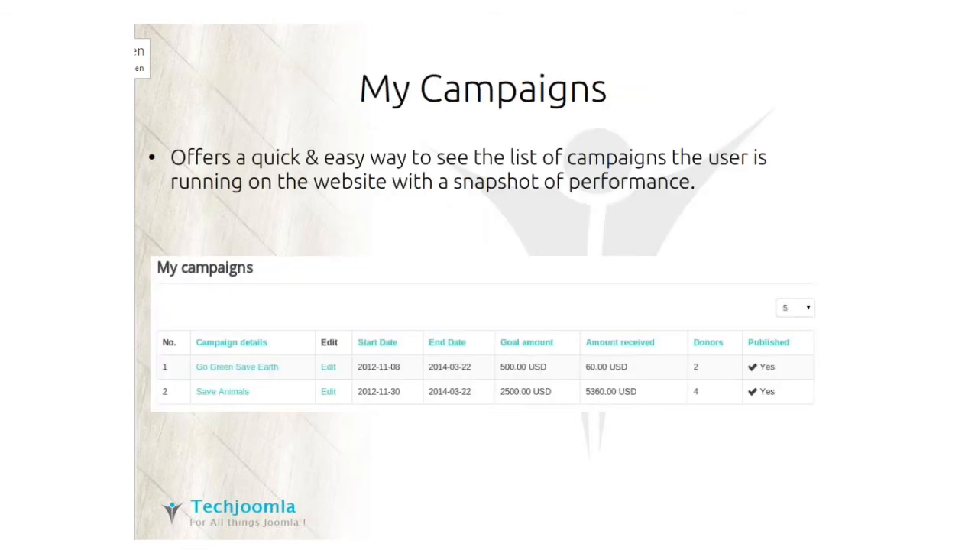
pyautogui.press('Right')
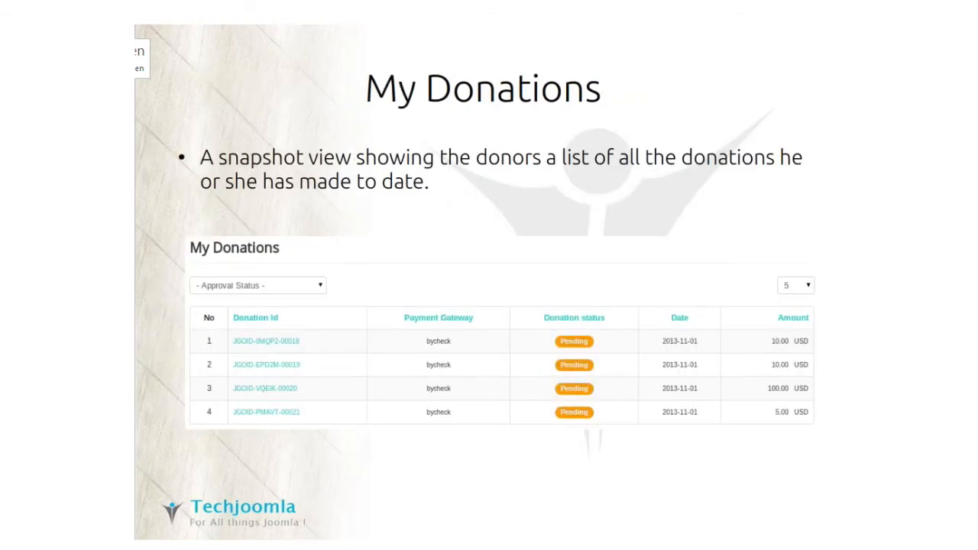
pyautogui.press('Right')
pyautogui.press('Right')
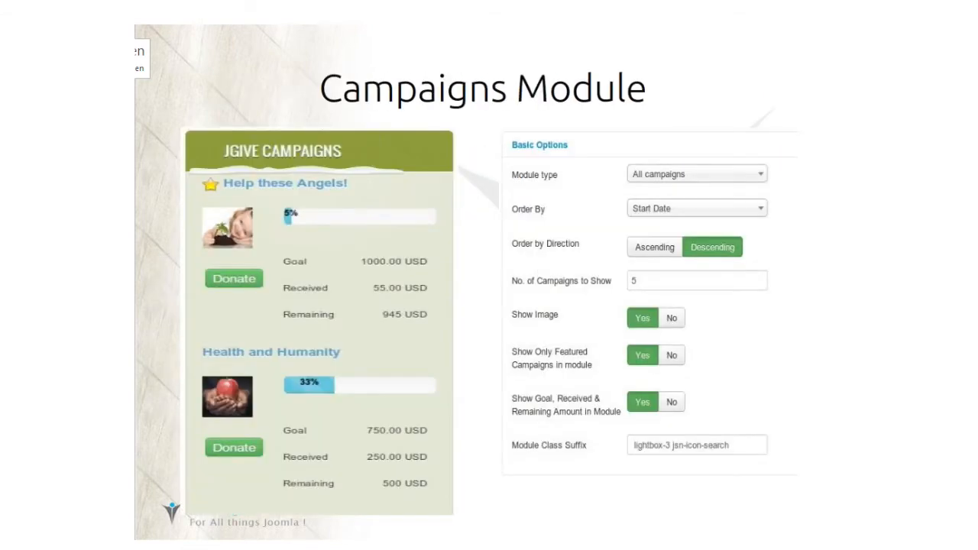
pyautogui.press('Right')
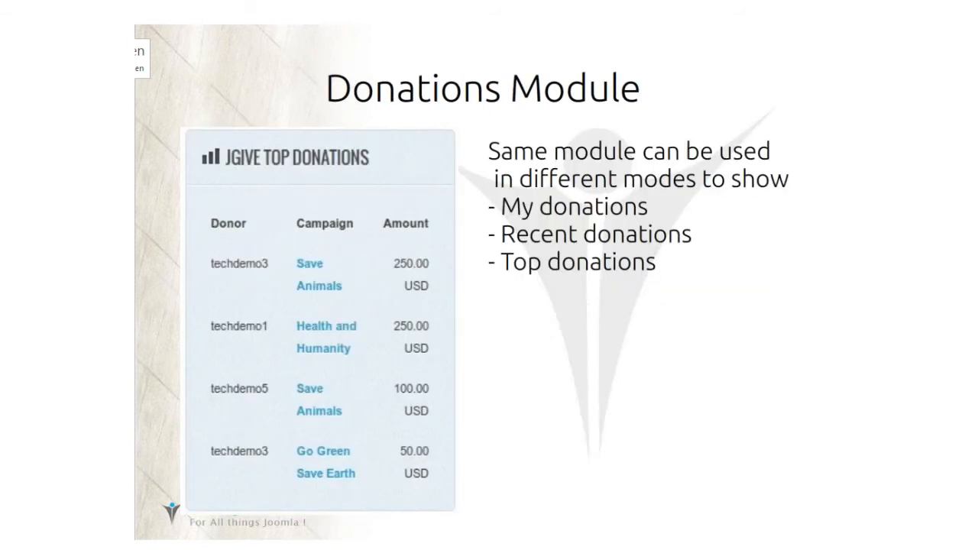
pyautogui.press('Right')
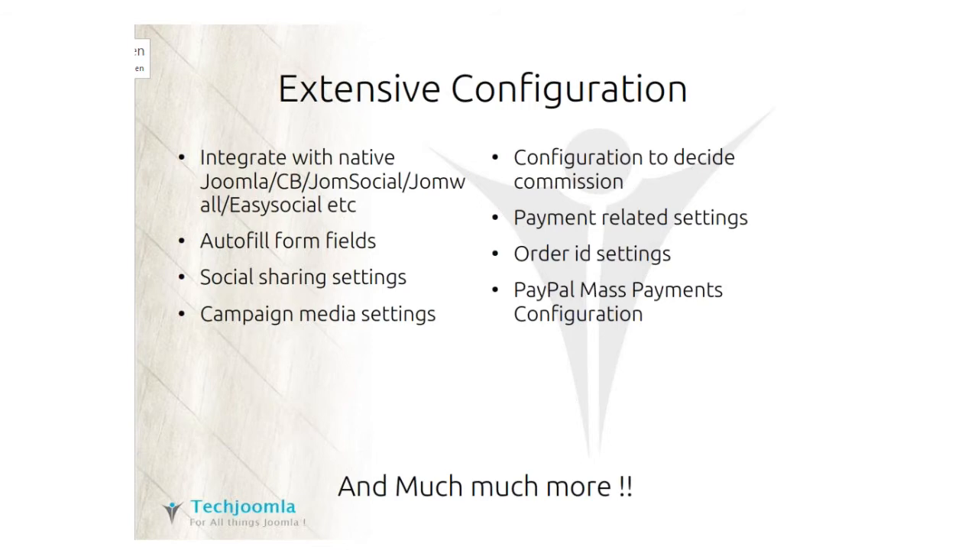
# Step: Switch from the slideshow to the jGive Options page in Chrome with Alt+Tab
pyautogui.hotkey('alt', 'Tab')
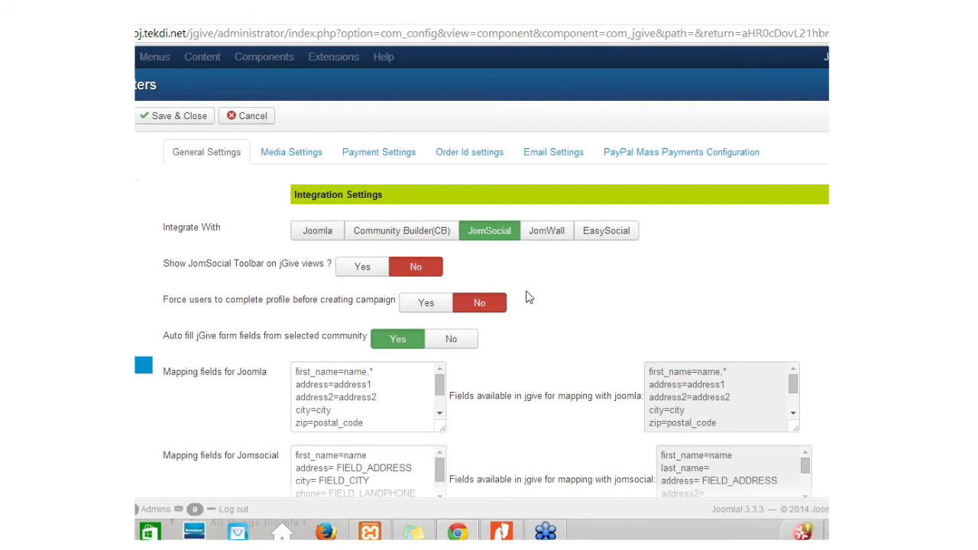
pyautogui.scroll(-3, 527, 295)
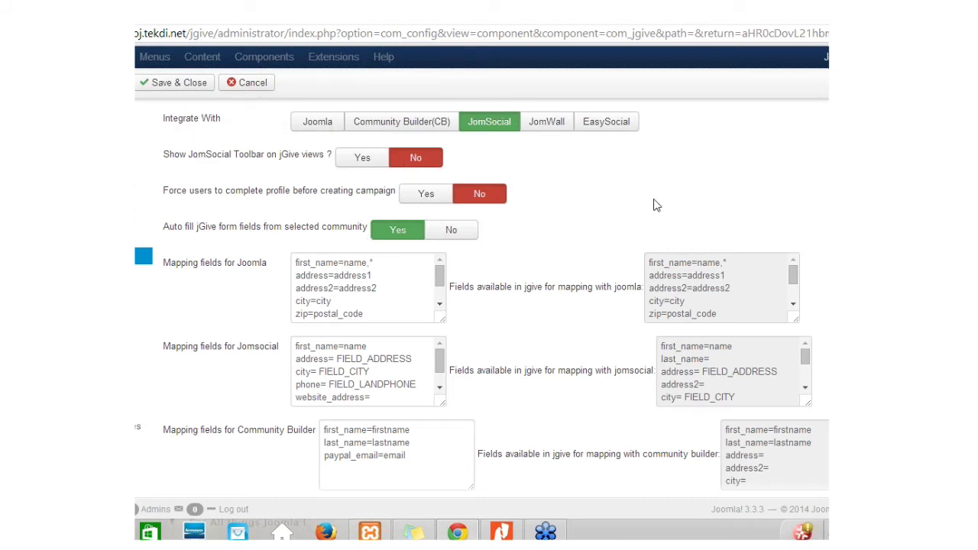
pyautogui.scroll(-1, 653, 205)
pyautogui.scroll(1, 649, 183)
pyautogui.scroll(-2, 703, 268)
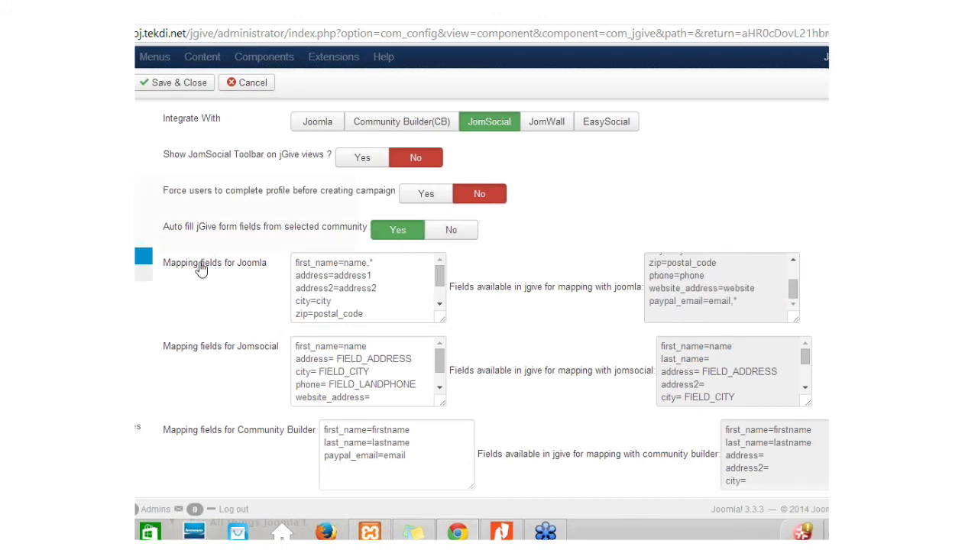
pyautogui.moveTo(279, 444)
pyautogui.scroll(-3, 481, 298)
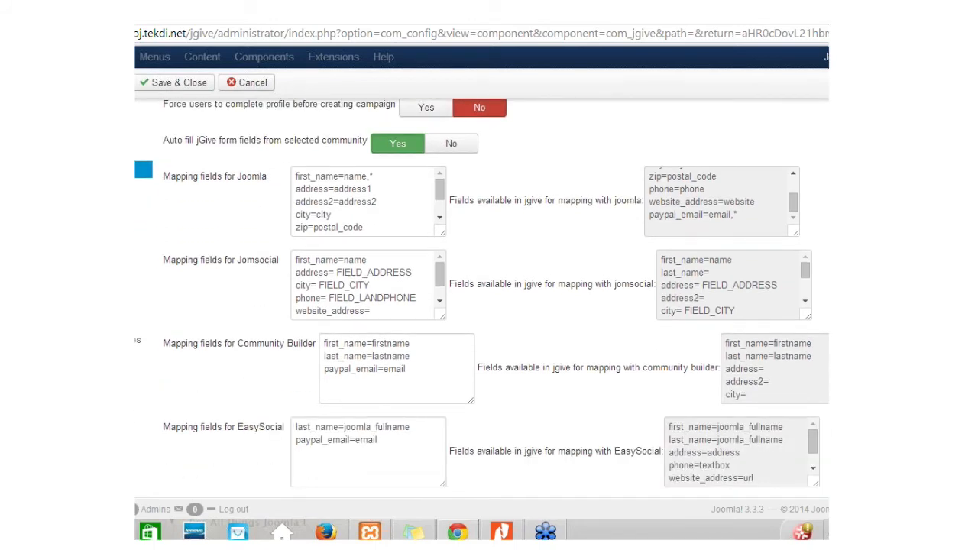
pyautogui.scroll(-5, 559, 160)
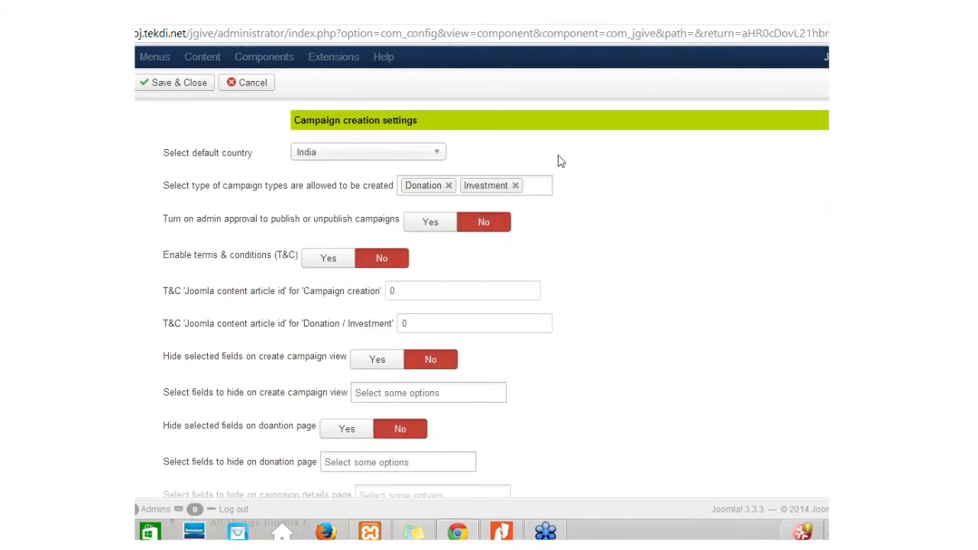
# Step: Keep India as default country and Donation plus Investment as allowed campaign types
pyautogui.click(376, 162)
pyautogui.click(377, 161)
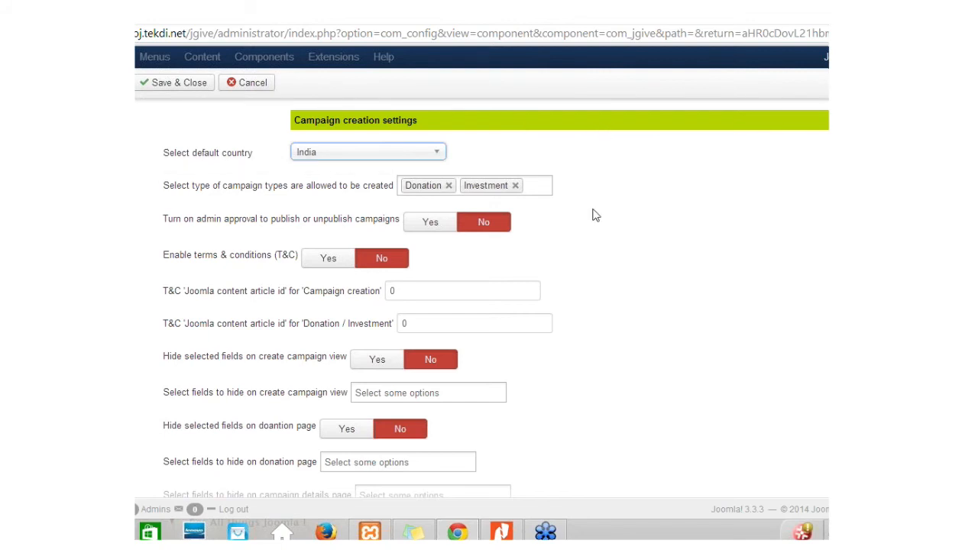
pyautogui.click(535, 185)
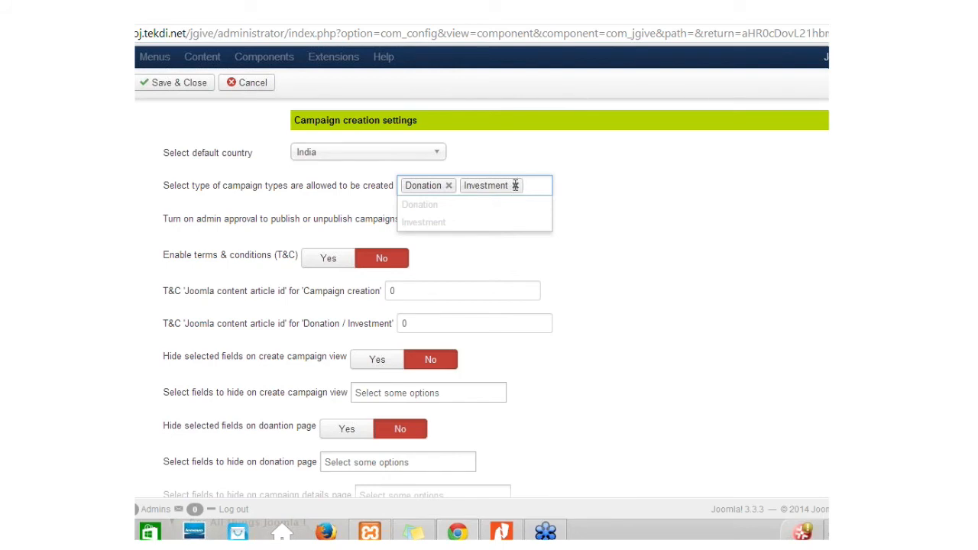
pyautogui.click(516, 185)
pyautogui.click(449, 186)
pyautogui.click(429, 179)
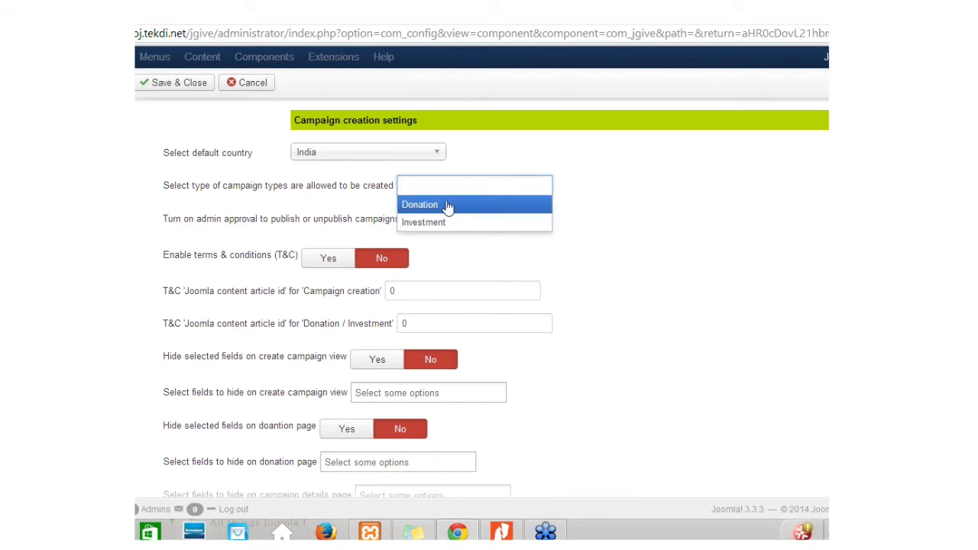
pyautogui.click(441, 206)
pyautogui.click(472, 190)
pyautogui.click(454, 222)
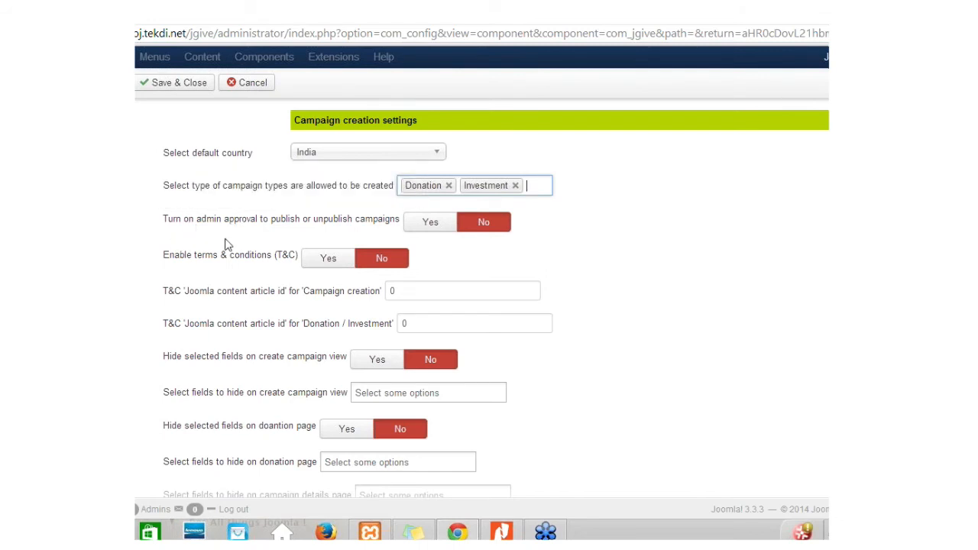
# Step: Try hiding Max allowed donations and Long description on campaign creation, then unhide both
pyautogui.scroll(-1, 671, 230)
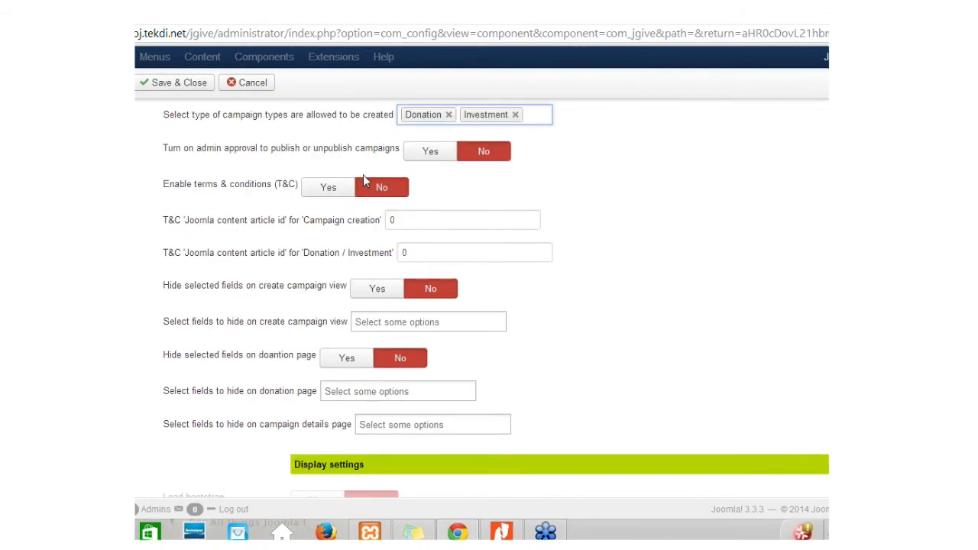
pyautogui.scroll(-1, 695, 239)
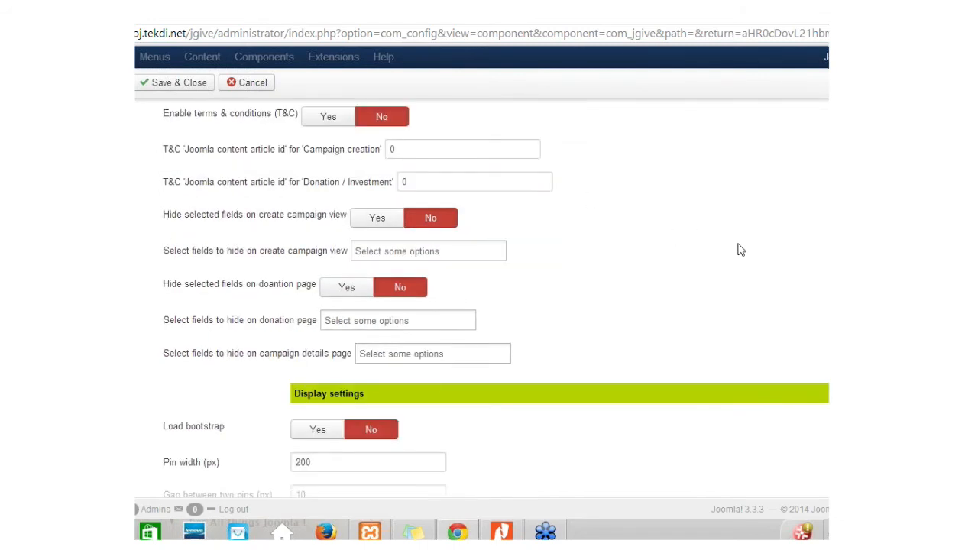
pyautogui.click(415, 254)
pyautogui.scroll(-4, 443, 290)
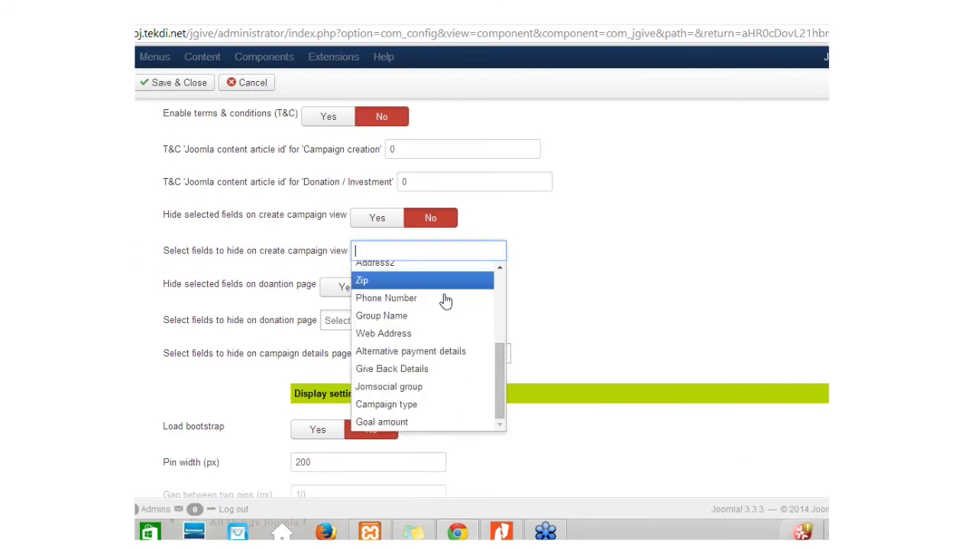
pyautogui.scroll(4, 443, 302)
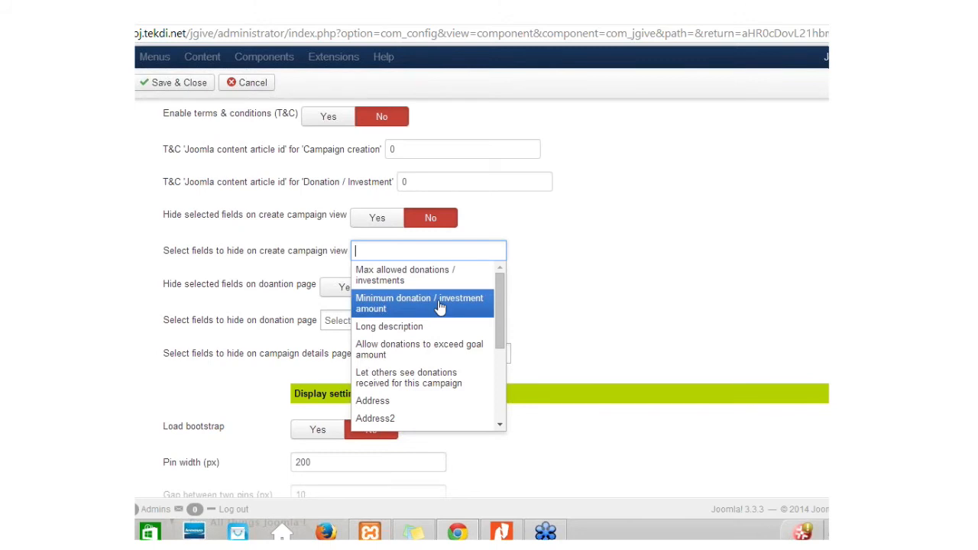
pyautogui.click(457, 283)
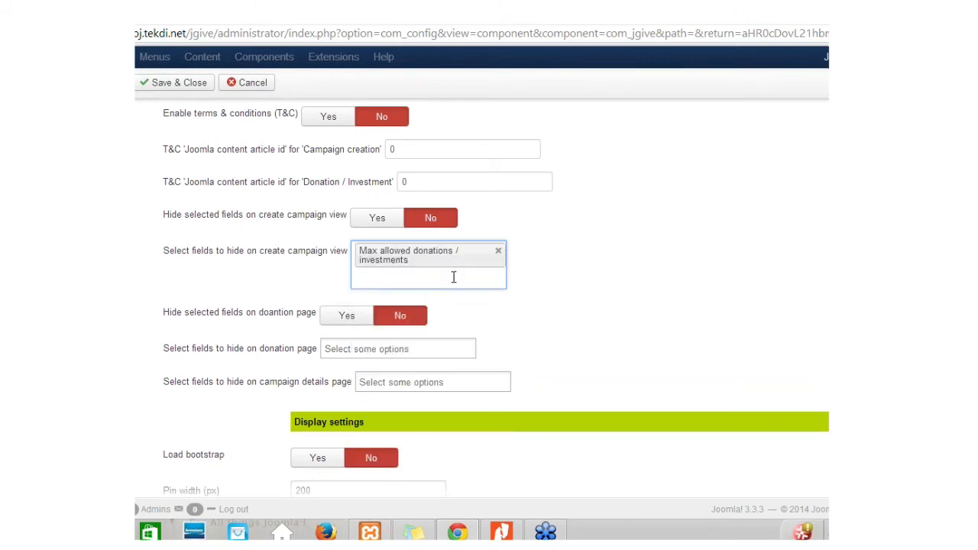
pyautogui.click(454, 278)
pyautogui.click(438, 353)
pyautogui.click(434, 279)
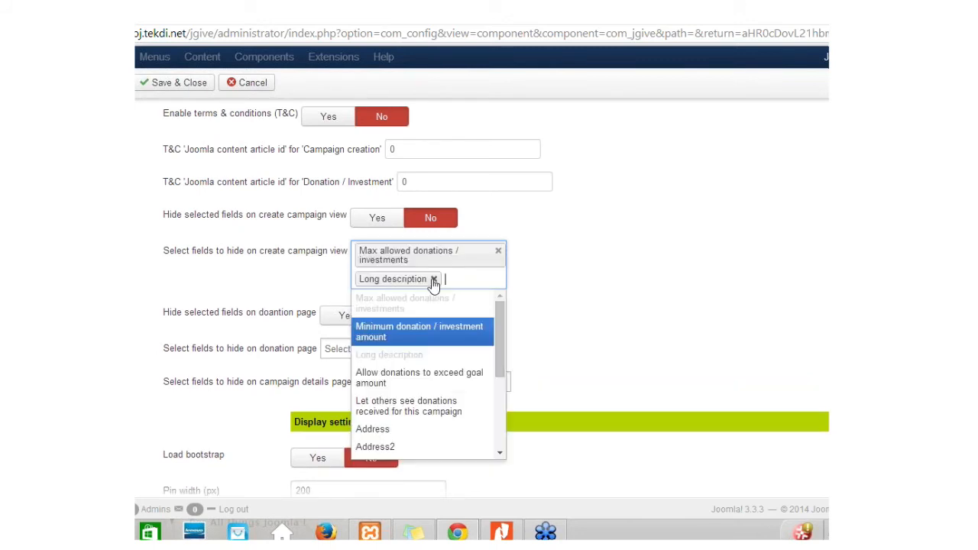
pyautogui.click(497, 254)
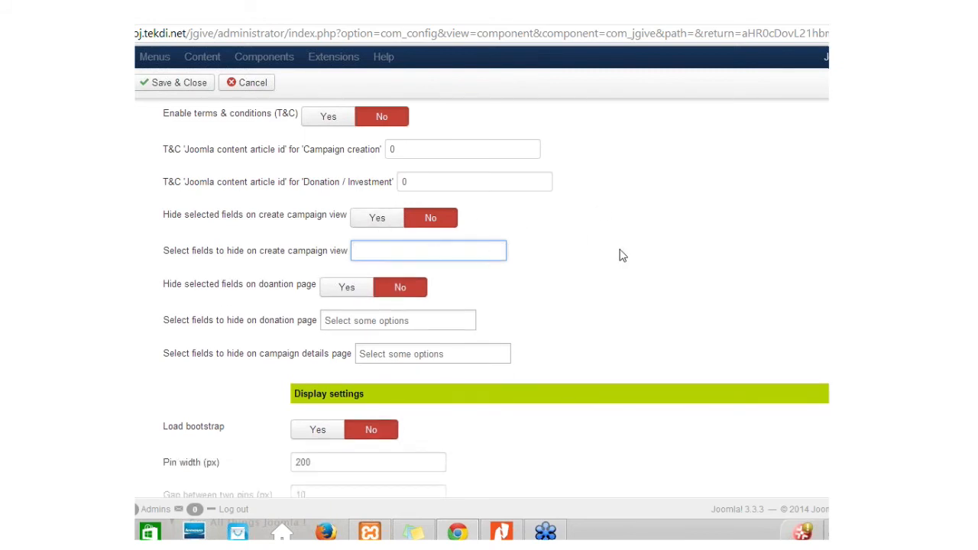
# Step: Set Hide selected fields on donation page to Yes, leaving no fields selected
pyautogui.scroll(-1, 620, 255)
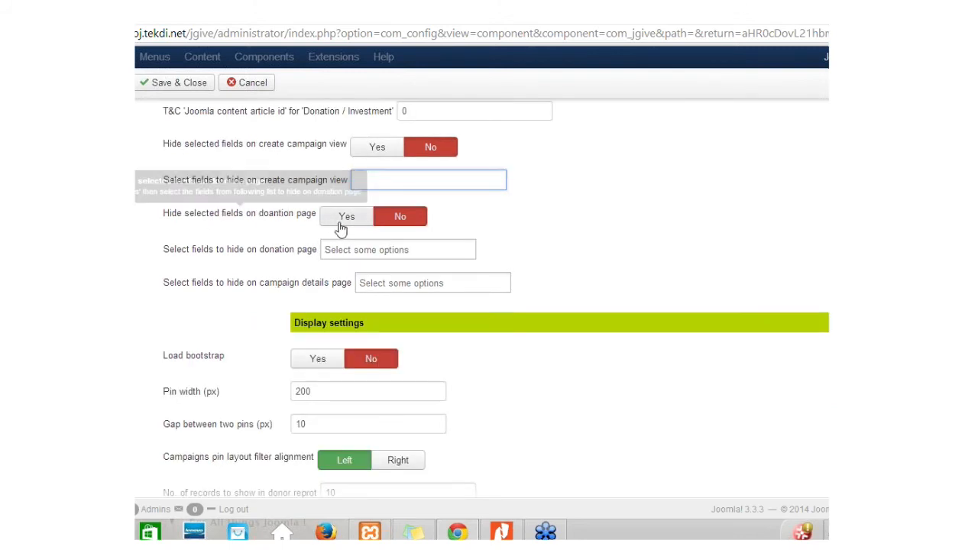
pyautogui.click(346, 219)
pyautogui.click(393, 250)
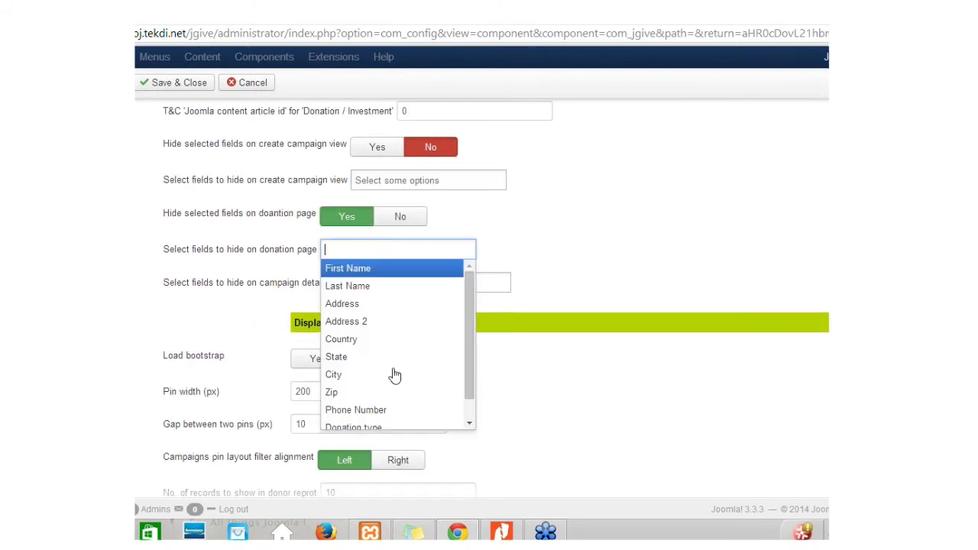
pyautogui.scroll(-1, 419, 315)
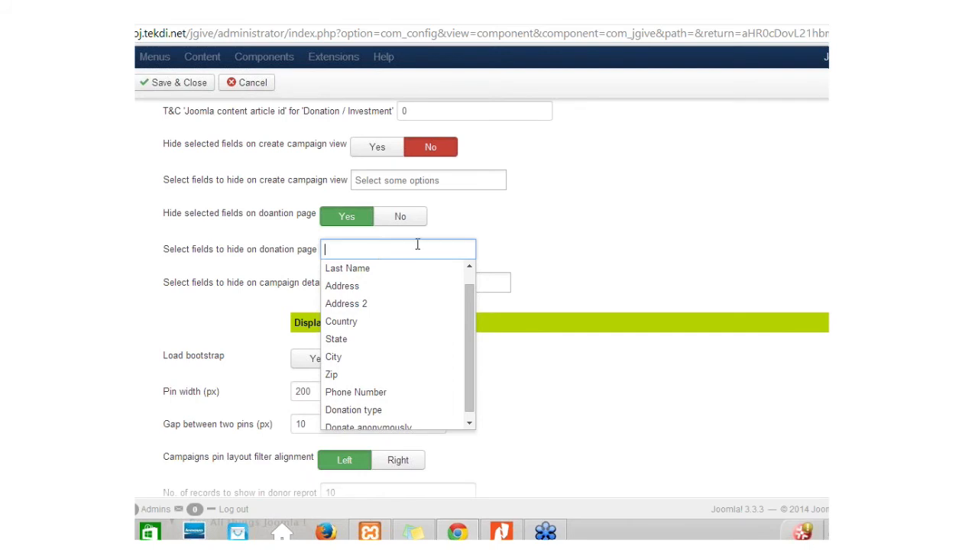
pyautogui.click(647, 249)
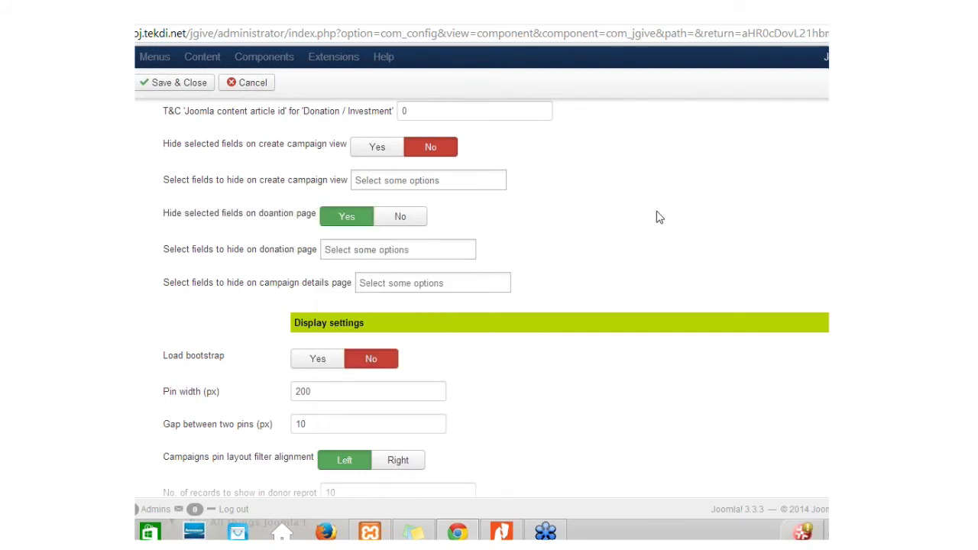
# Step: Review the Pin width and remaining general options, then show Media Settings
pyautogui.scroll(-2, 542, 265)
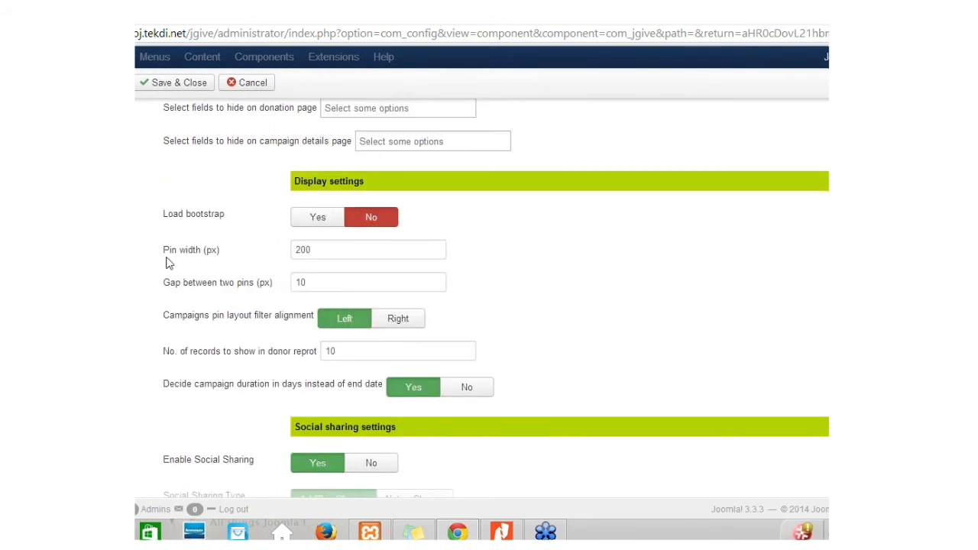
pyautogui.click(373, 249)
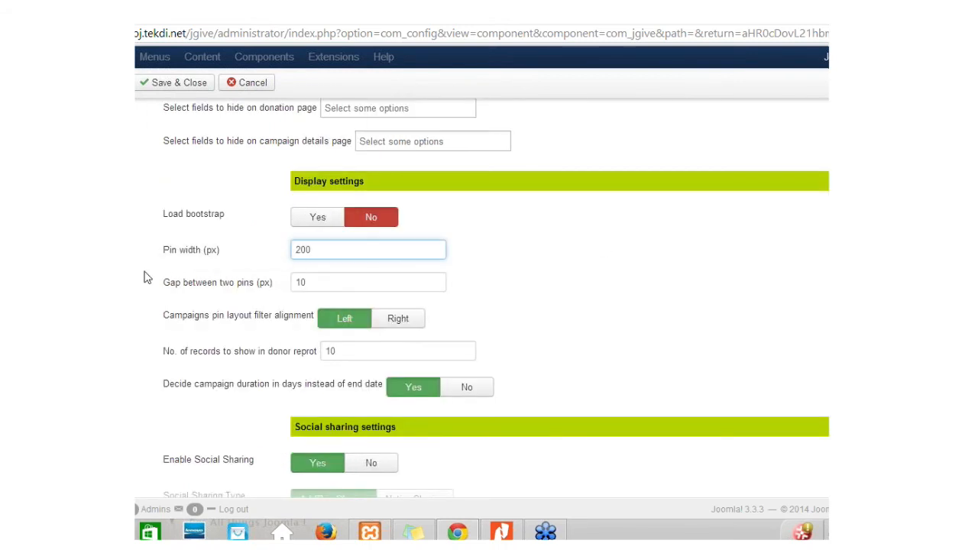
pyautogui.scroll(-1, 709, 293)
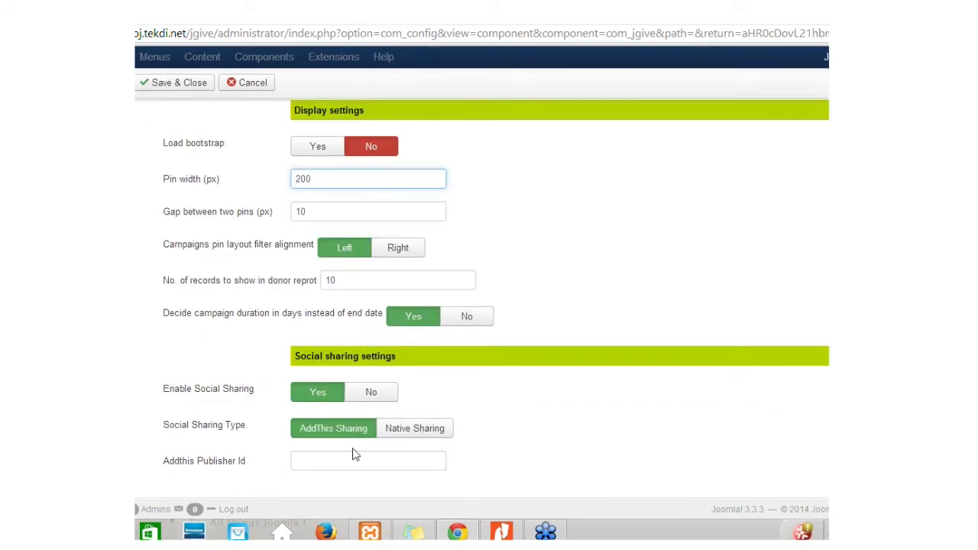
pyautogui.scroll(-5, 624, 392)
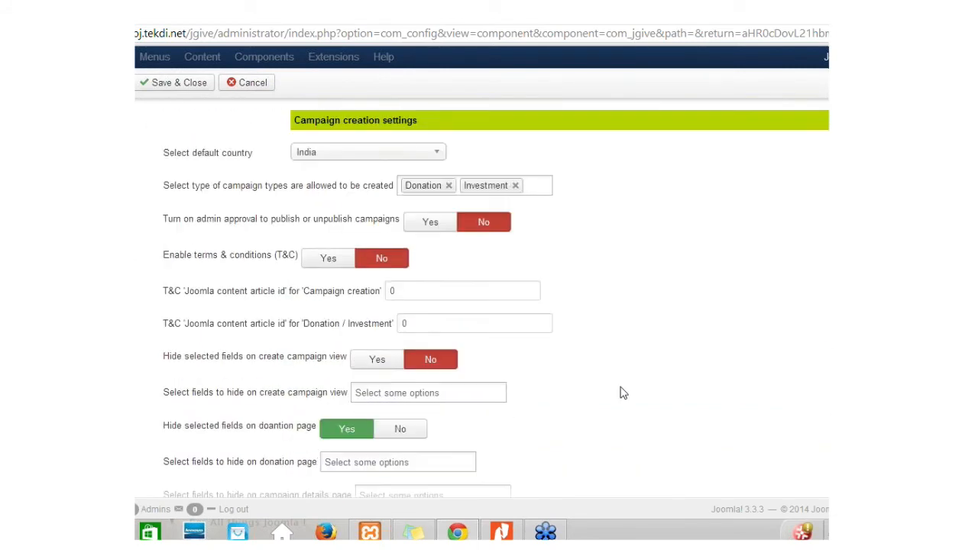
pyautogui.scroll(10, 622, 393)
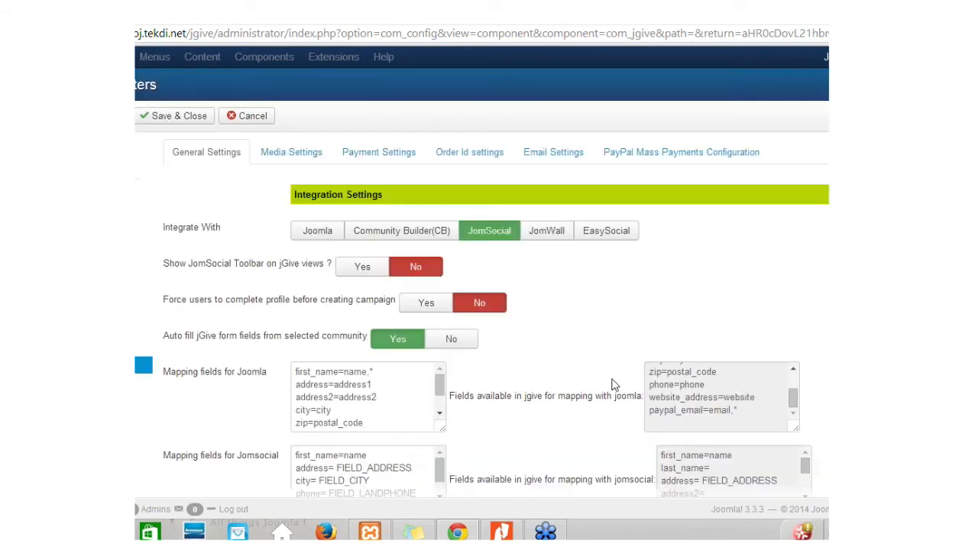
pyautogui.click(302, 162)
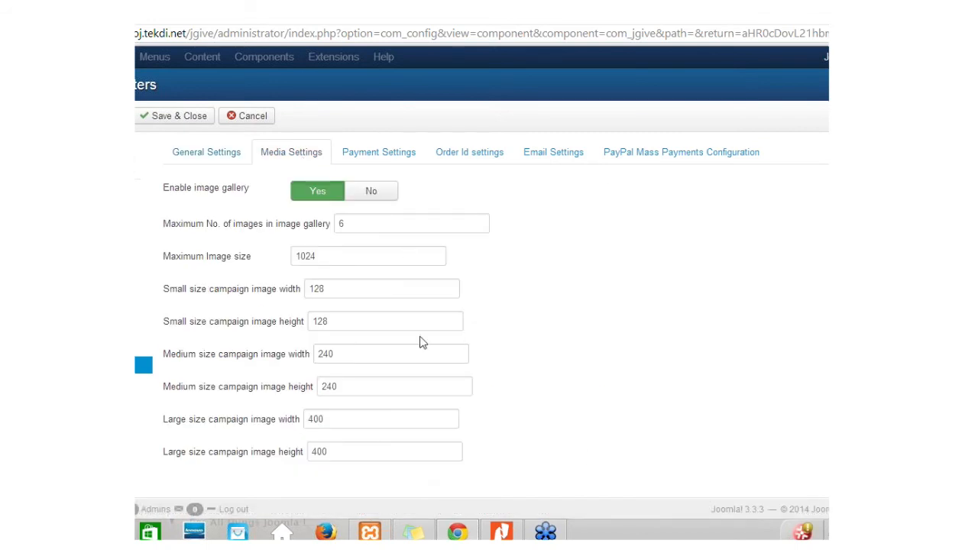
# Step: Show Payment Settings: USD currency, $ symbol, 0 commission fee and 0 fixed commission
pyautogui.click(380, 162)
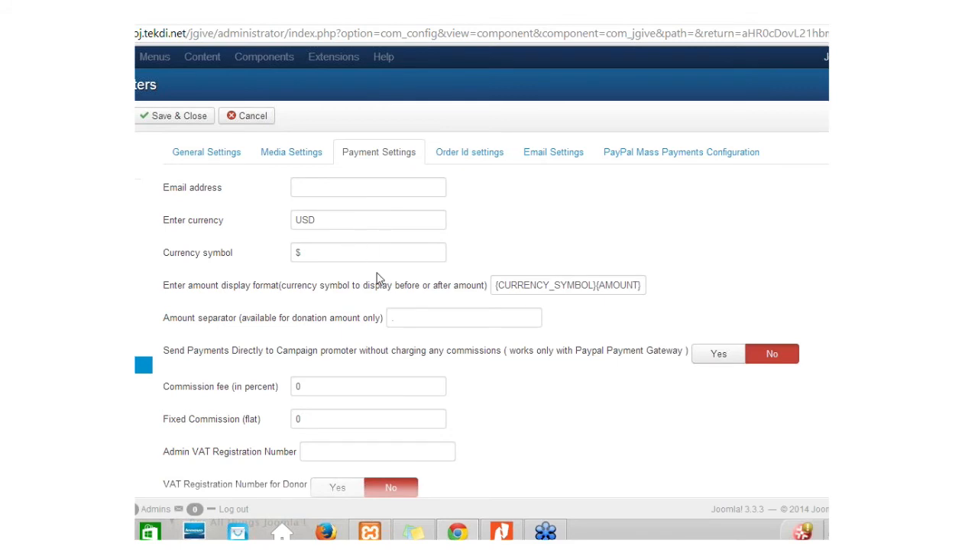
# Step: Review gateways Bycheck, Byorder and Paypal, then view Order Id settings with prefix JGOID
pyautogui.moveTo(395, 297)
pyautogui.scroll(-5, 703, 283)
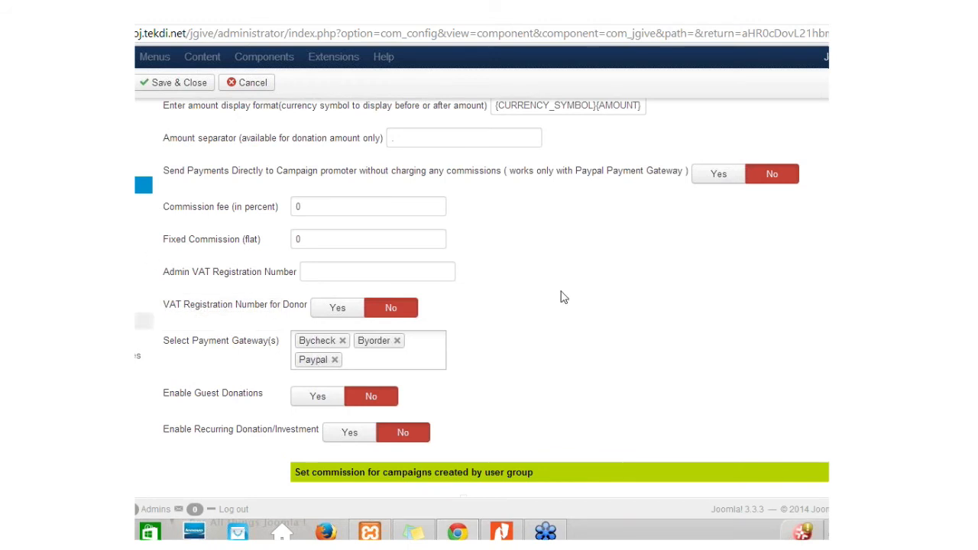
pyautogui.moveTo(198, 254)
pyautogui.scroll(-3, 741, 334)
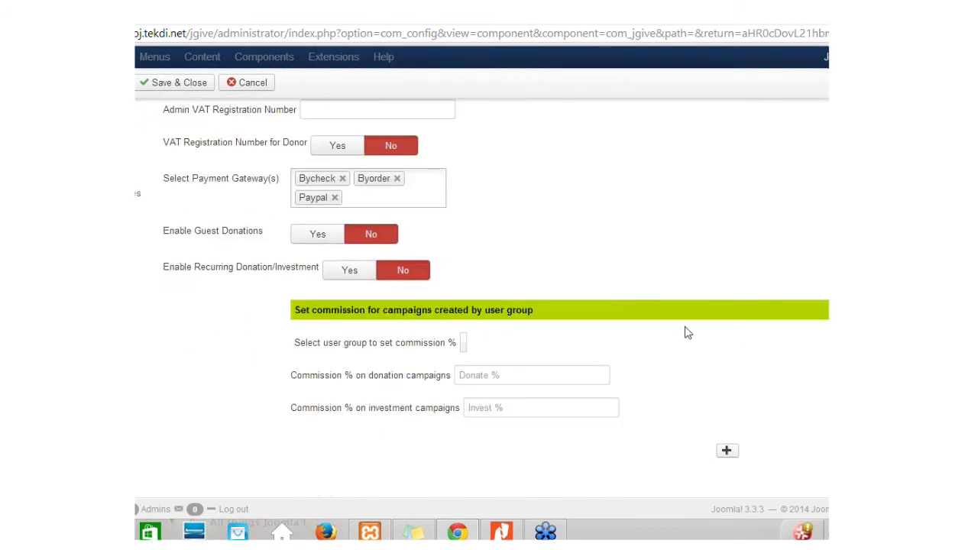
pyautogui.scroll(6, 685, 334)
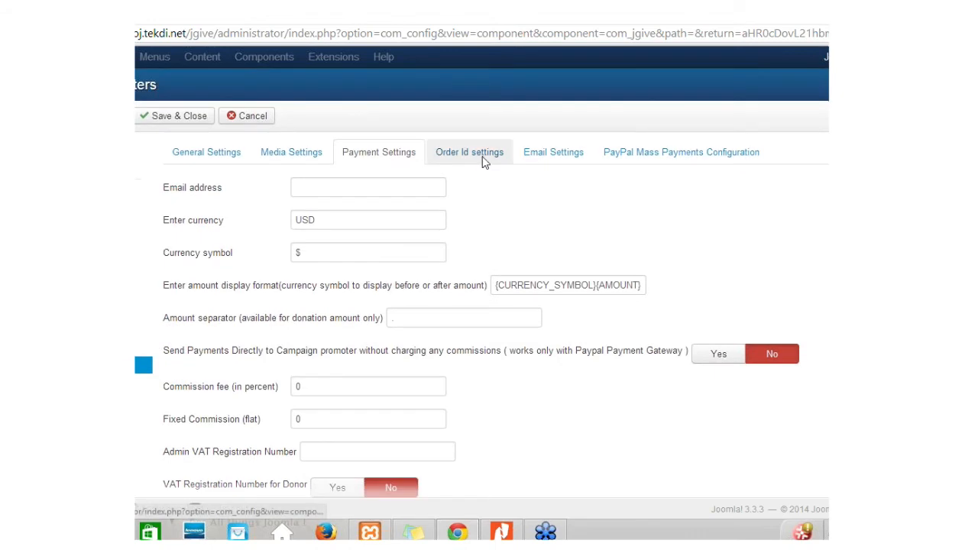
pyautogui.click(483, 159)
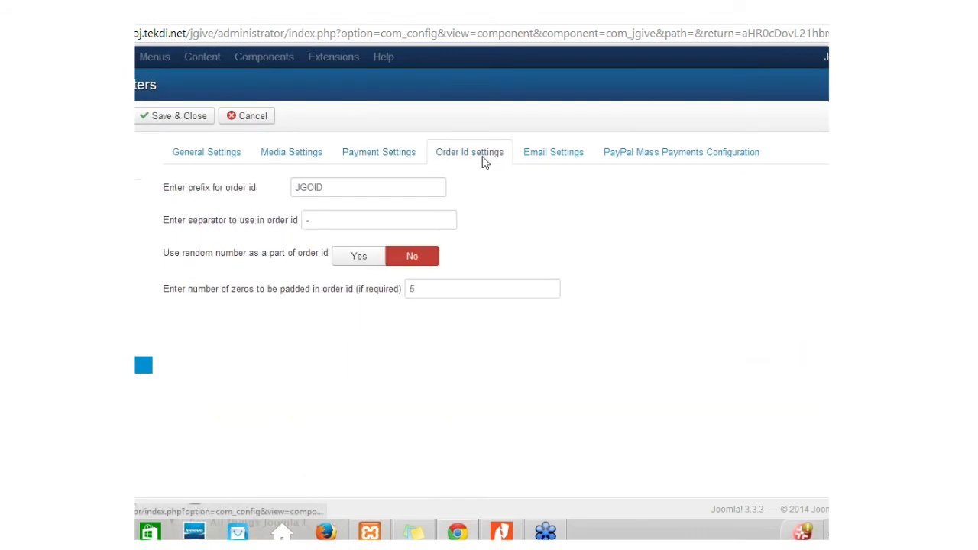
# Step: Review Email Settings payment-status recipients unchanged, then the PayPal Mass Payments configuration
pyautogui.click(570, 159)
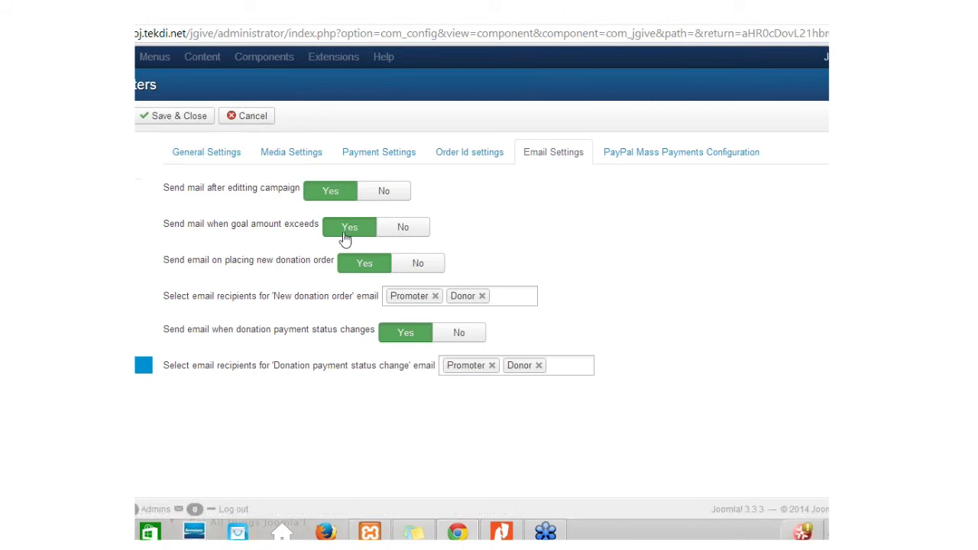
pyautogui.click(577, 367)
pyautogui.click(715, 344)
pyautogui.click(678, 161)
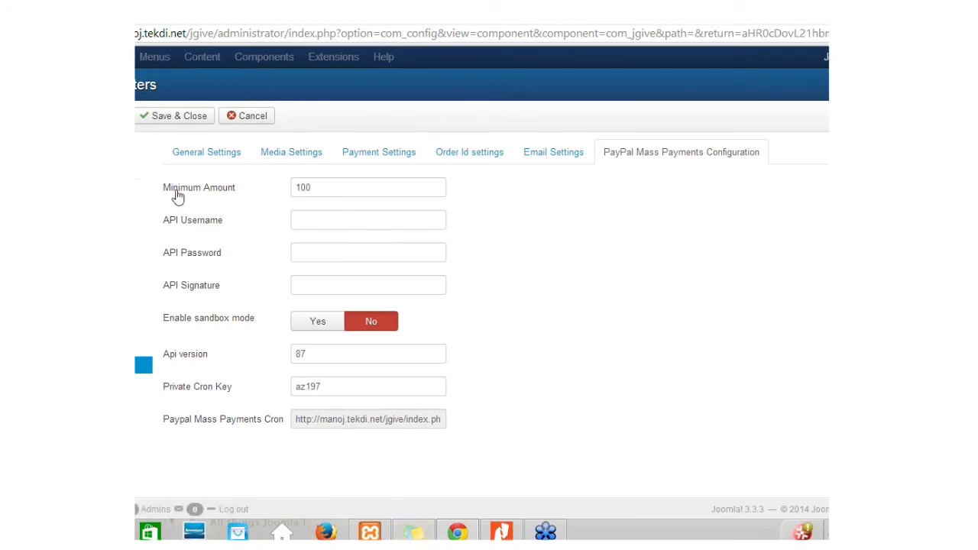
# Step: Cancel the jGive options without saving and return to the Extensive Configuration slide
pyautogui.click(237, 115)
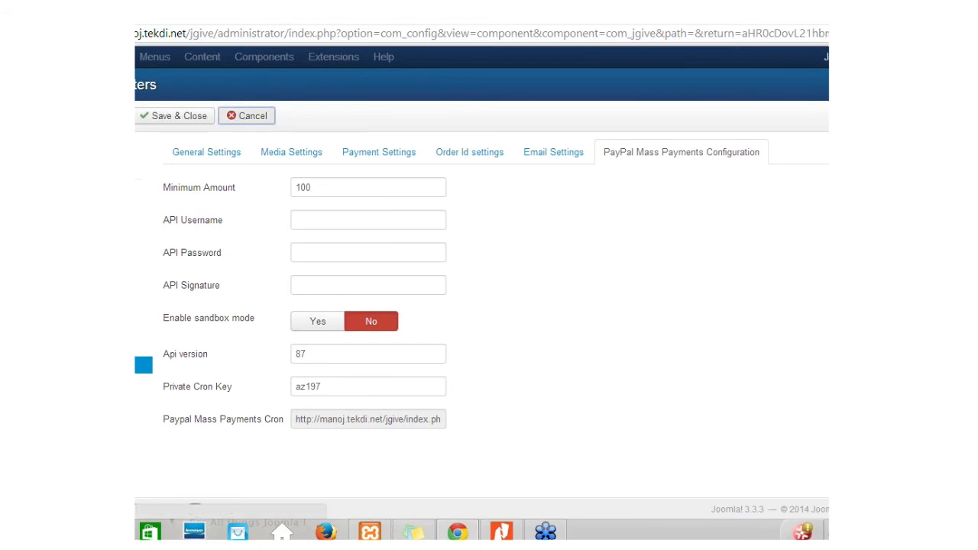
pyautogui.click(504, 533)
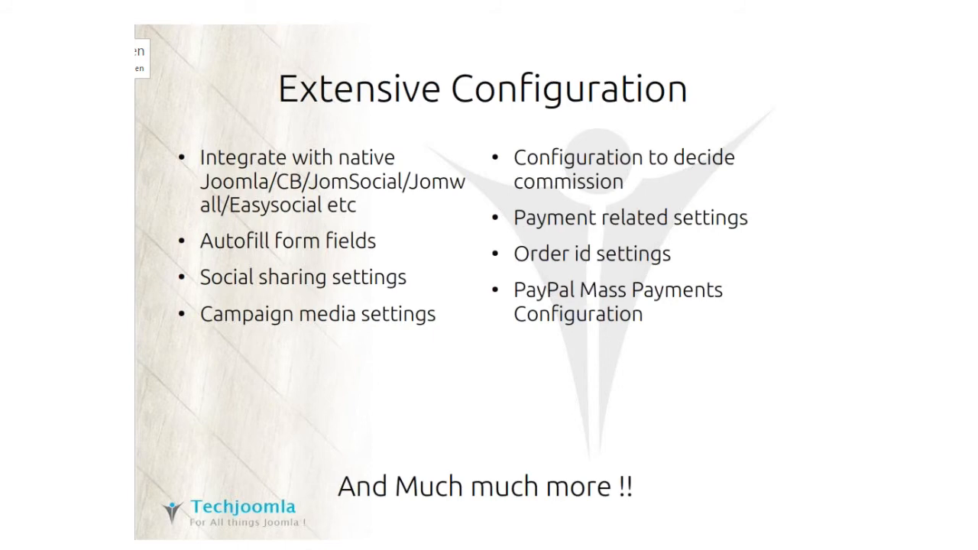
pyautogui.press('Right')
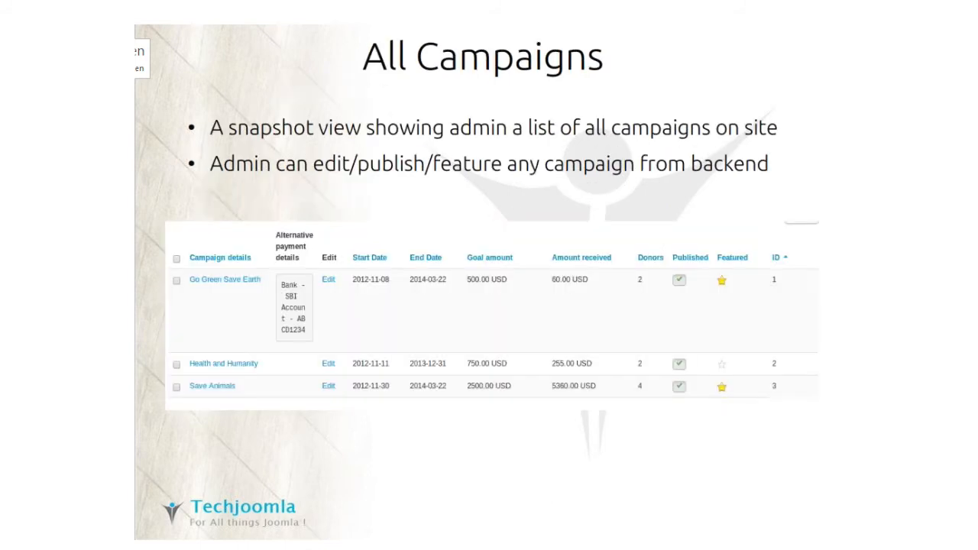
pyautogui.press('Left')
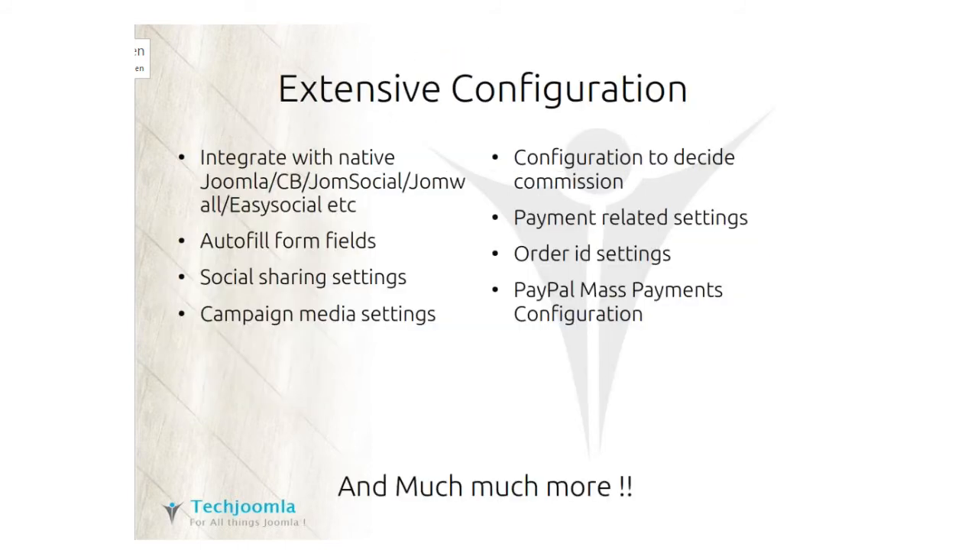